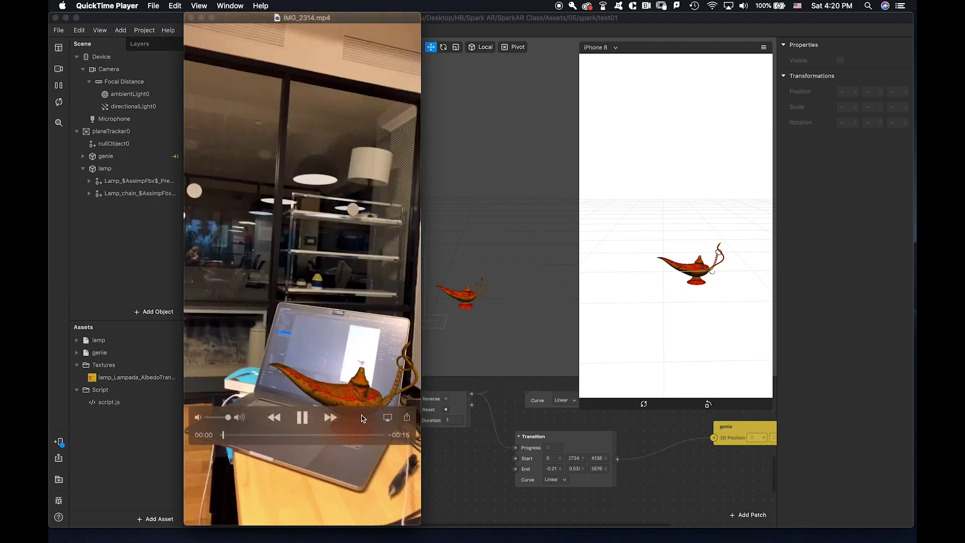
Pause the IMG_2314.mp4 demo clip of the genie effect and close its window
{"action": "left_click", "coordinate": [303, 420]}
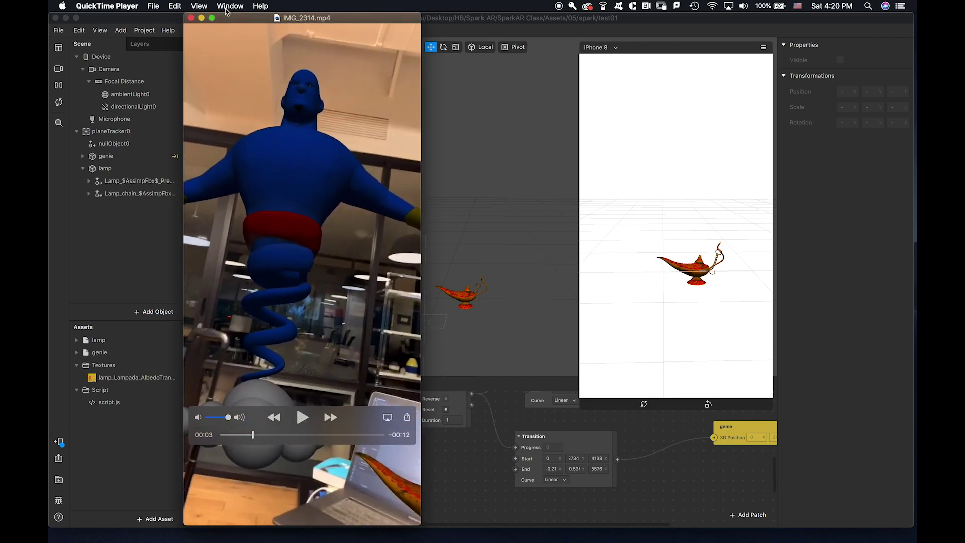
{"action": "left_click", "coordinate": [191, 18]}
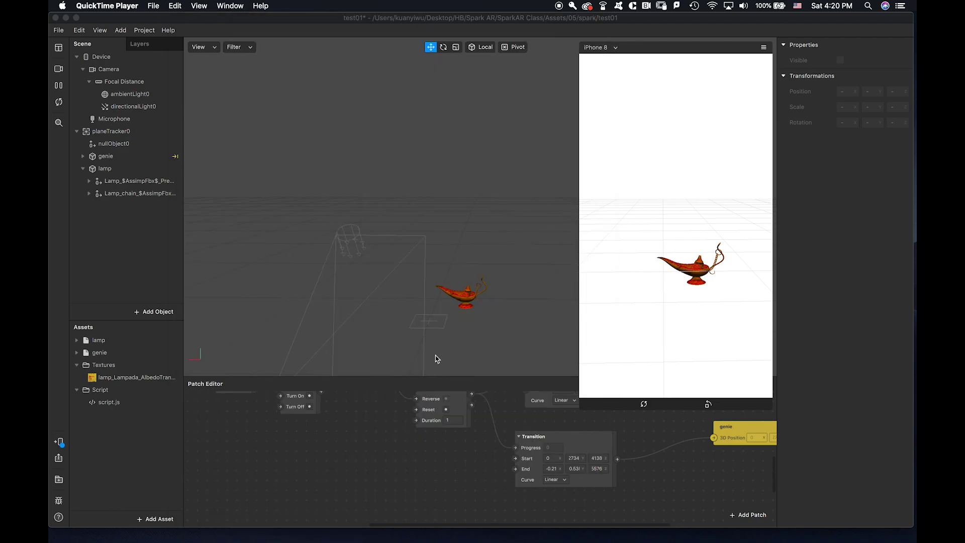
Enlarge the patch editor and examine test01's patch graph from Plane Finder to the genie transitions, plus planeTracker0's properties
{"action": "left_click", "coordinate": [482, 376]}
{"action": "left_click_drag", "start_coordinate": [482, 376], "coordinate": [500, 354]}
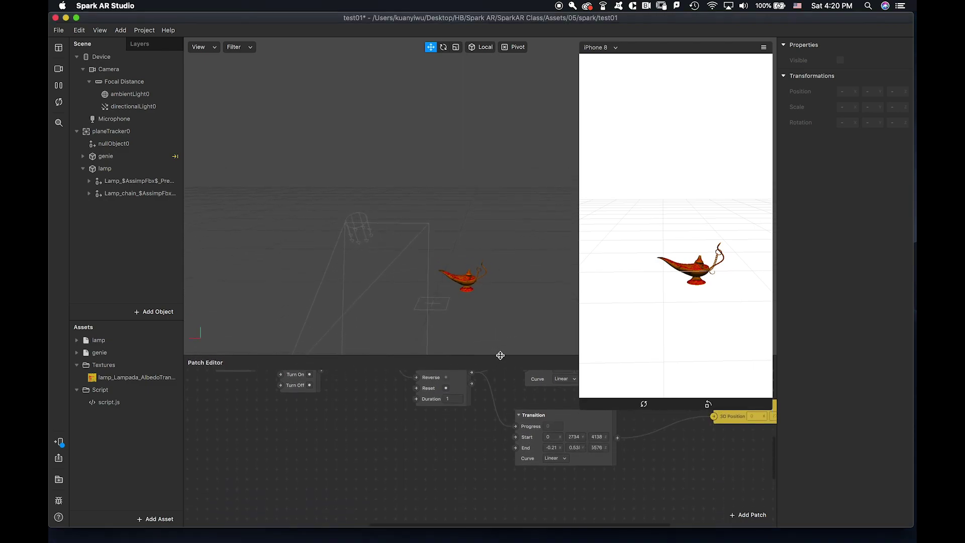
{"action": "scroll", "coordinate": [408, 445], "scroll_direction": "up", "scroll_amount": 5}
{"action": "scroll", "coordinate": [411, 443], "scroll_direction": "left", "scroll_amount": 10}
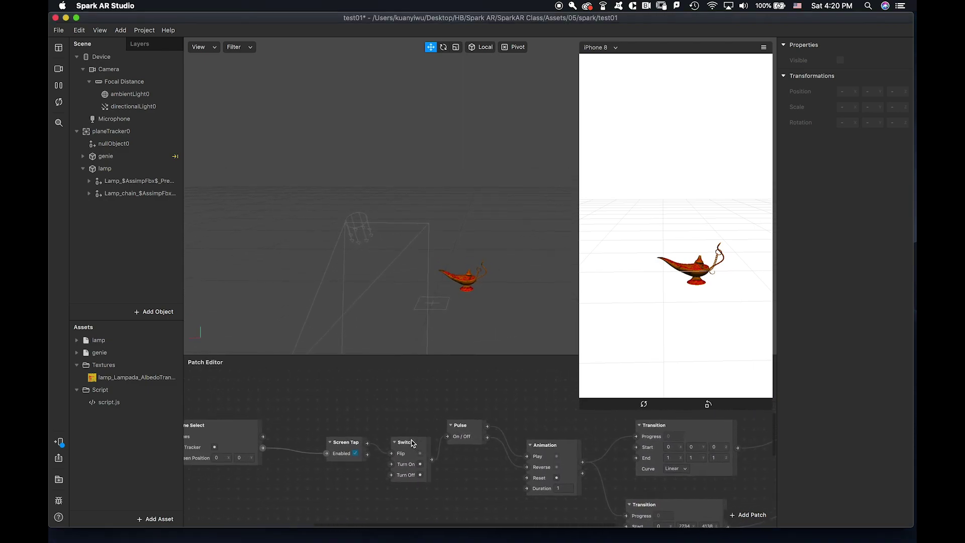
{"action": "scroll", "coordinate": [413, 447], "scroll_direction": "right", "scroll_amount": 15}
{"action": "scroll", "coordinate": [413, 447], "scroll_direction": "down", "scroll_amount": 2}
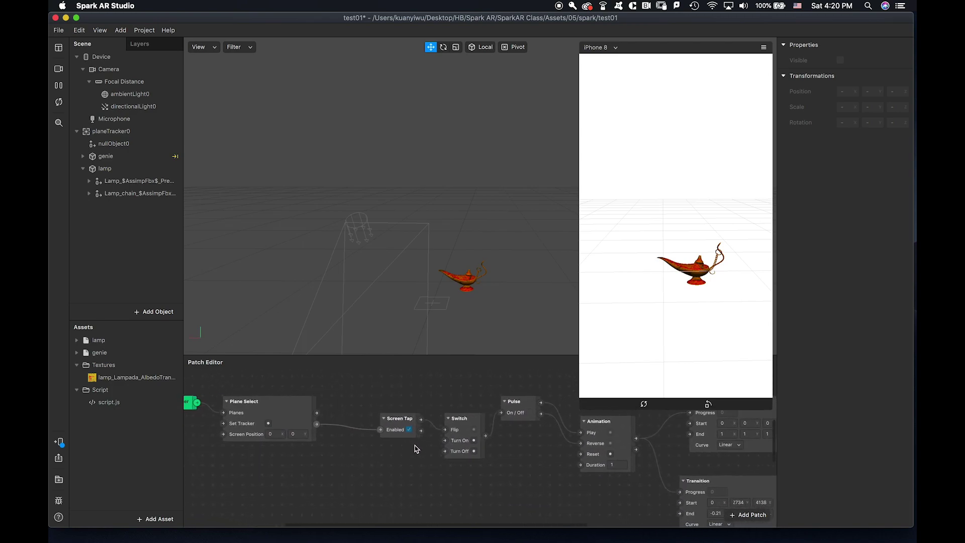
{"action": "scroll", "coordinate": [420, 446], "scroll_direction": "left", "scroll_amount": 15}
{"action": "scroll", "coordinate": [420, 446], "scroll_direction": "up", "scroll_amount": 2}
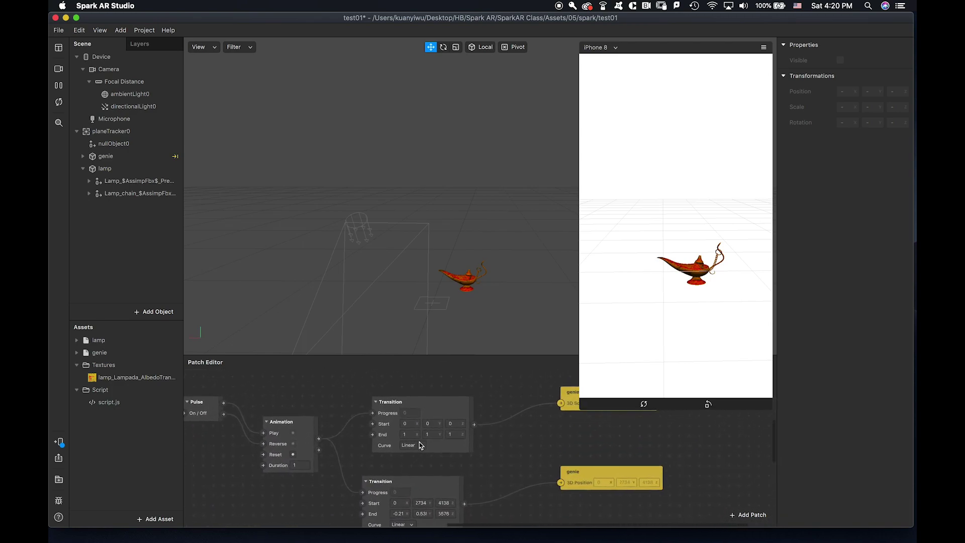
{"action": "scroll", "coordinate": [420, 447], "scroll_direction": "left", "scroll_amount": 8}
{"action": "scroll", "coordinate": [420, 447], "scroll_direction": "down", "scroll_amount": 3}
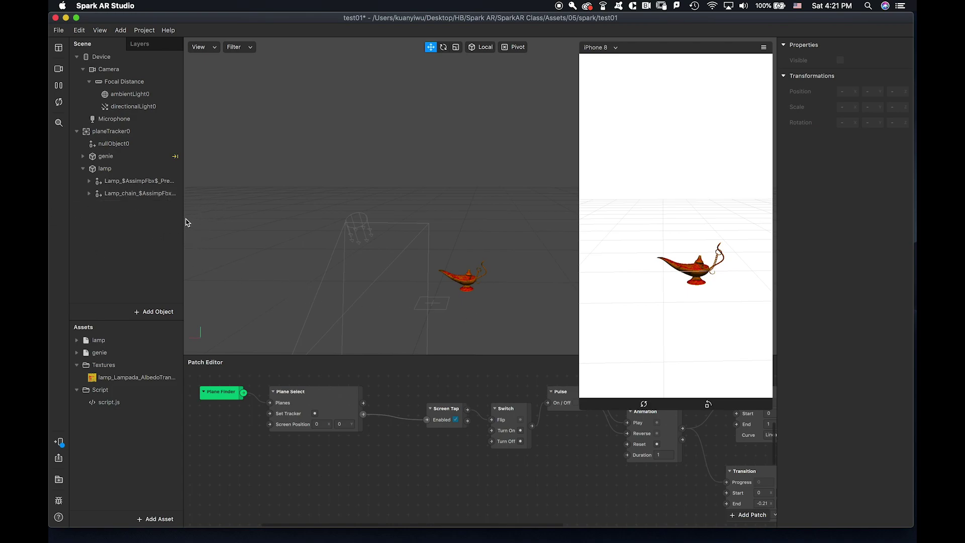
{"action": "left_click", "coordinate": [126, 133]}
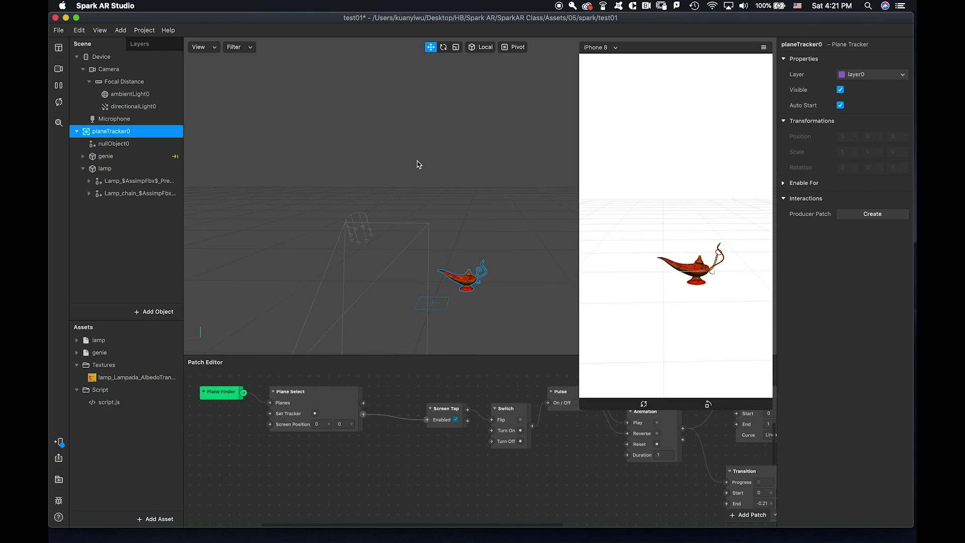
Create a new blank project in an enlarged window and insert a Plane Tracker into the scene
{"action": "left_click", "coordinate": [58, 30]}
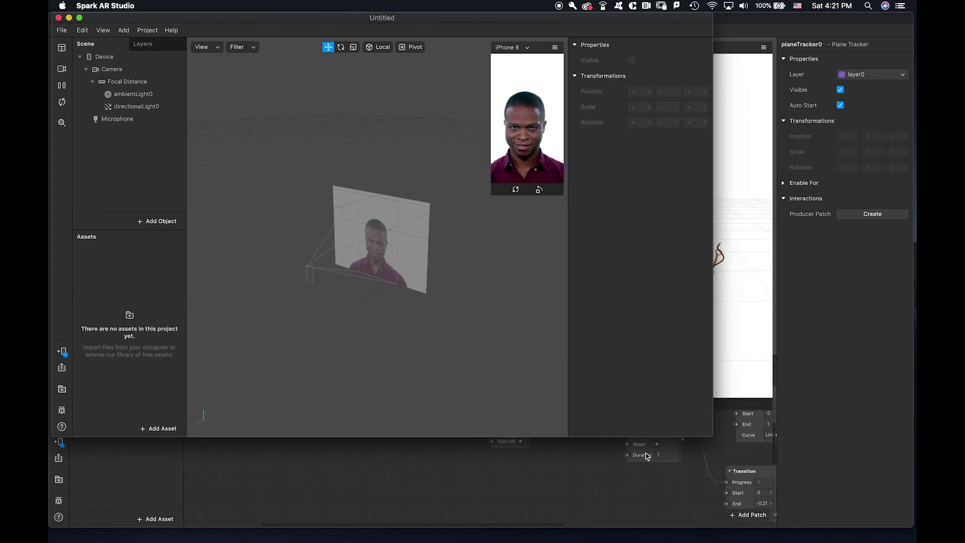
{"action": "left_click_drag", "start_coordinate": [711, 435], "coordinate": [912, 523]}
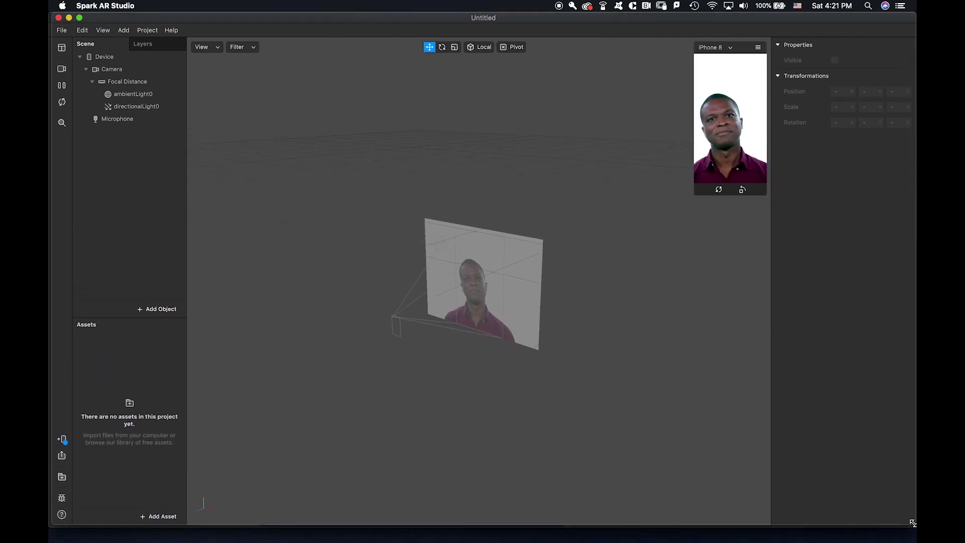
{"action": "left_click", "coordinate": [163, 310]}
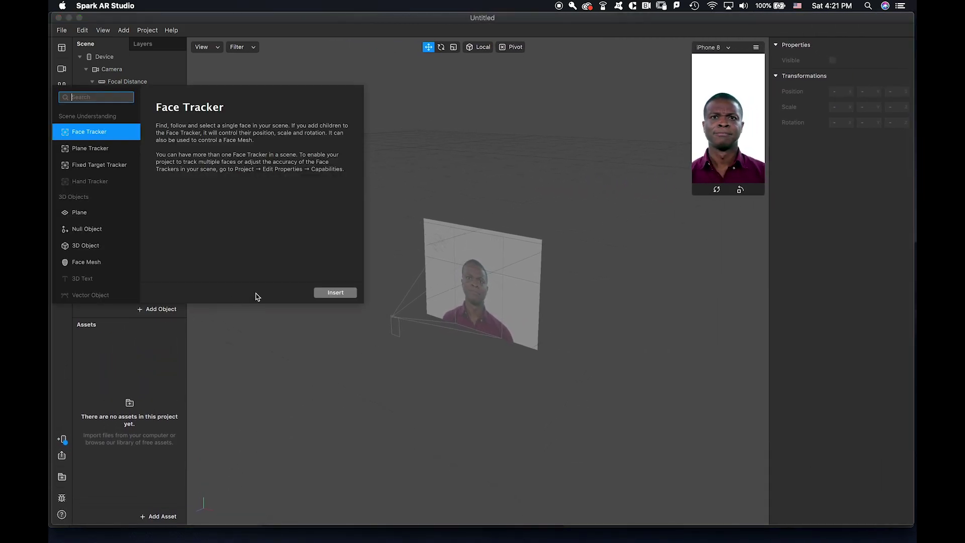
{"action": "left_click", "coordinate": [122, 150]}
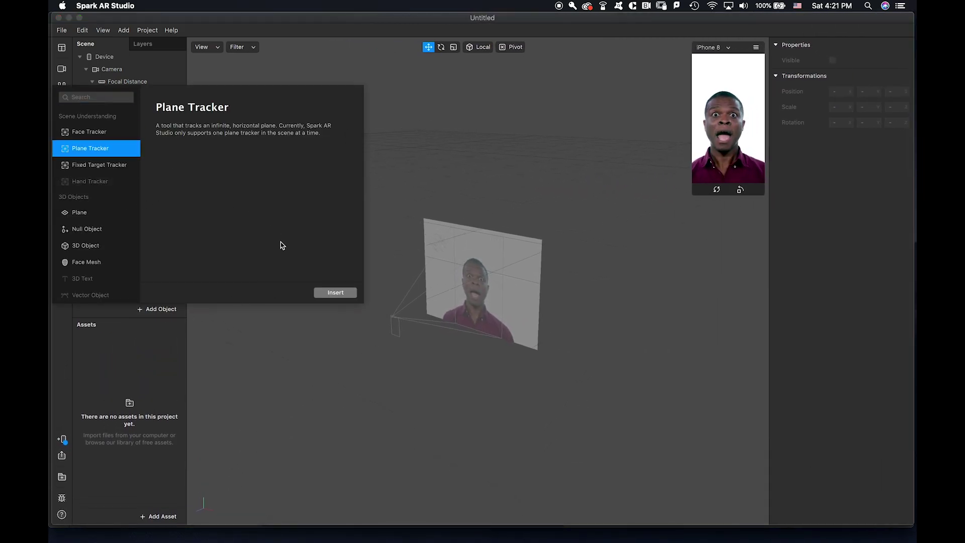
{"action": "left_click", "coordinate": [339, 294]}
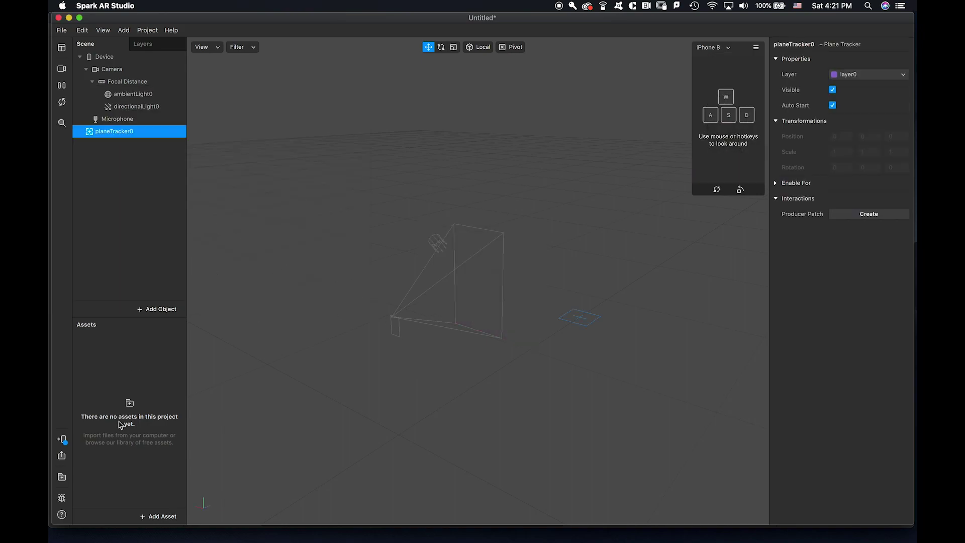
Insert a Null Object into the scene
{"action": "left_click", "coordinate": [171, 309]}
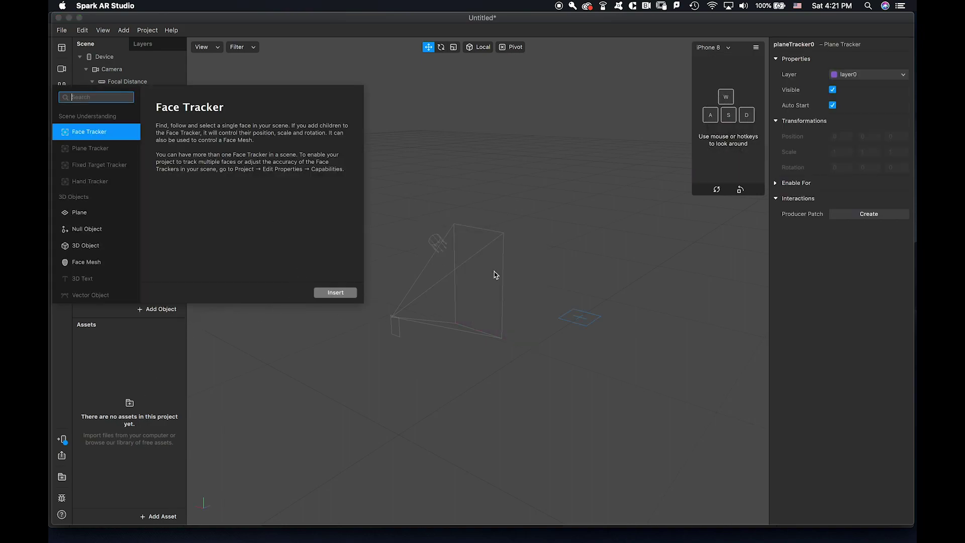
{"action": "left_click", "coordinate": [493, 275]}
{"action": "left_click", "coordinate": [169, 311]}
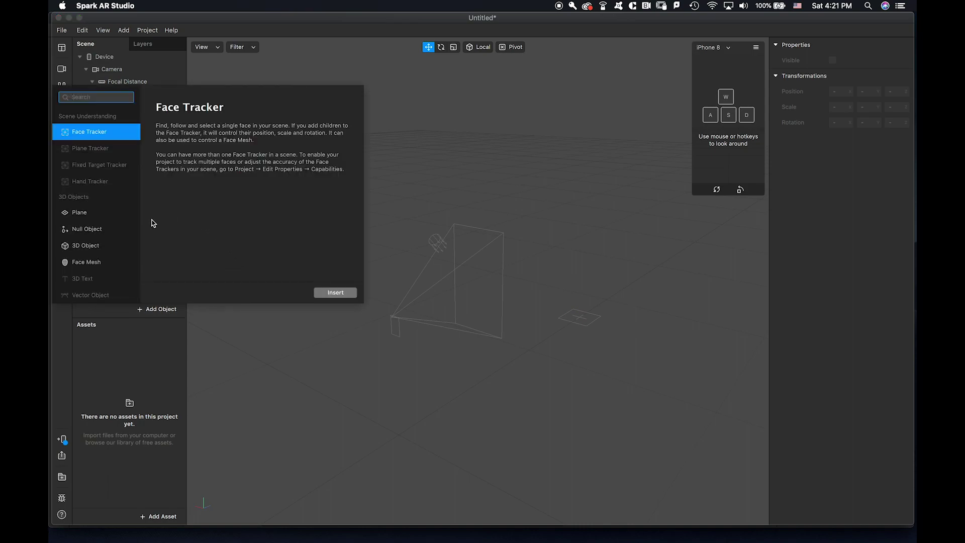
{"action": "left_click", "coordinate": [120, 234]}
{"action": "left_click", "coordinate": [333, 292]}
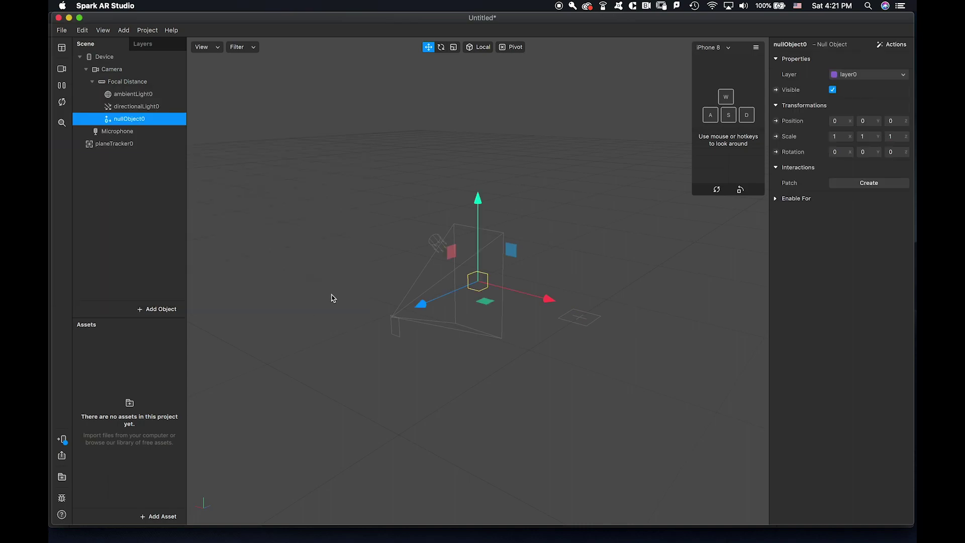
Nest nullObject0 under planeTracker0 and raise it to a Y position of about 0.12
{"action": "left_click_drag", "start_coordinate": [135, 119], "coordinate": [136, 145]}
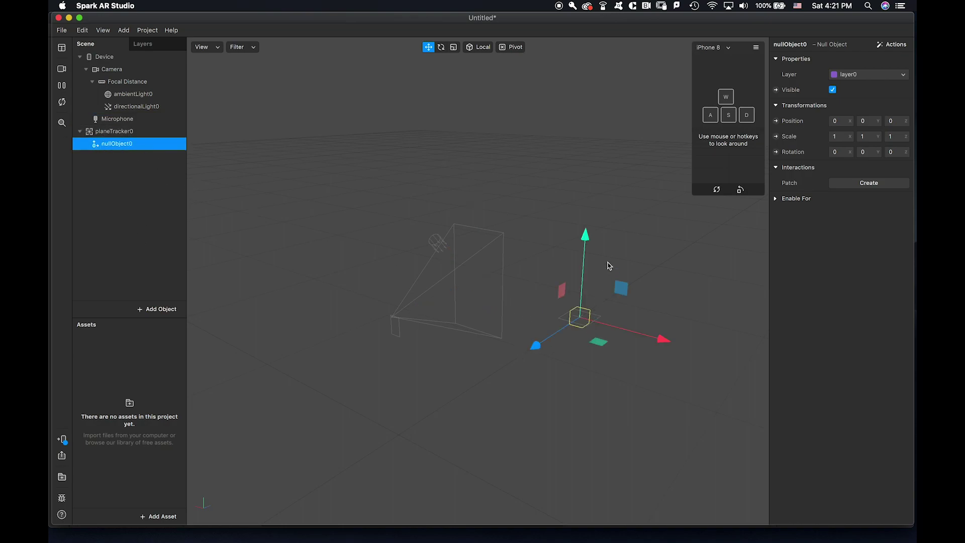
{"action": "left_click_drag", "start_coordinate": [587, 240], "coordinate": [585, 221]}
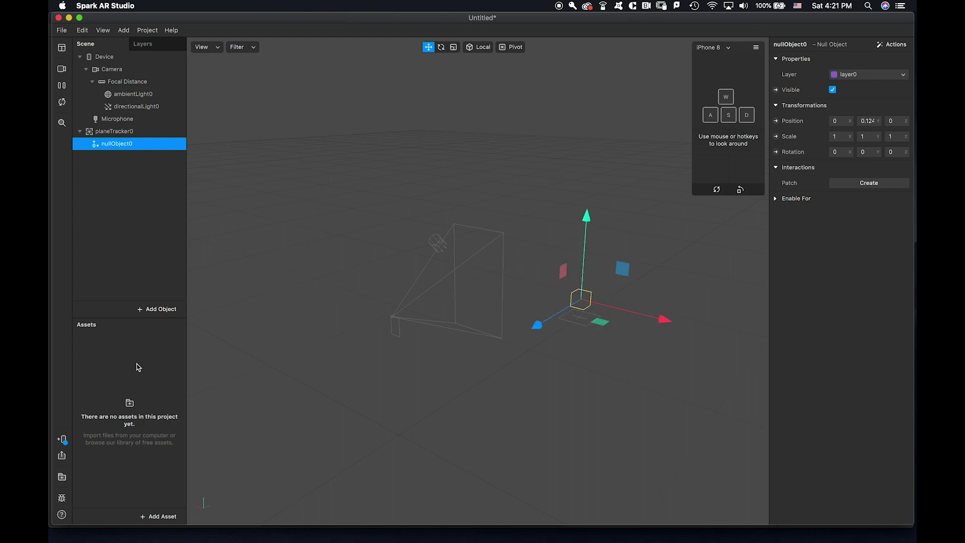
Import lamp.fbx from the source folder inside genie-lamp (1) as a project asset
{"action": "left_click", "coordinate": [169, 518]}
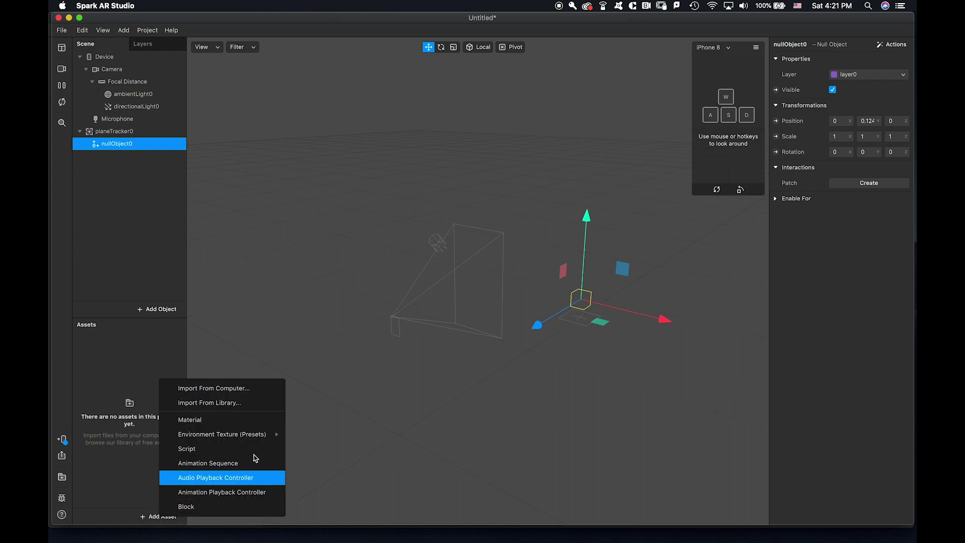
{"action": "left_click", "coordinate": [255, 389]}
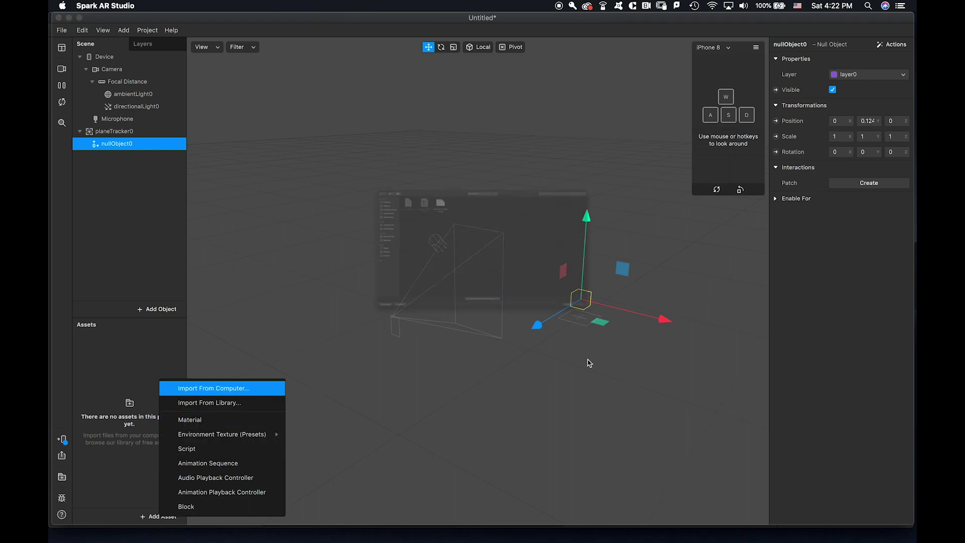
{"action": "left_click", "coordinate": [482, 52]}
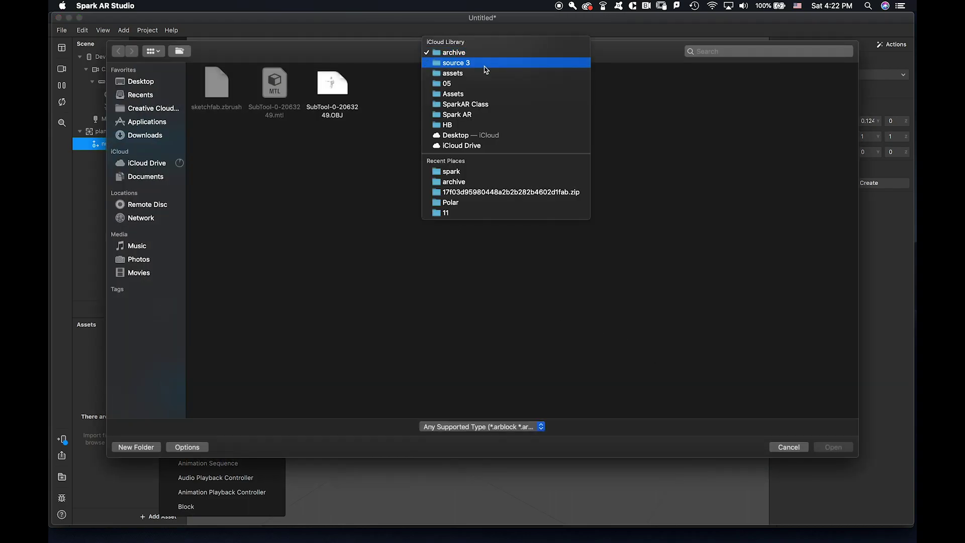
{"action": "left_click", "coordinate": [480, 74]}
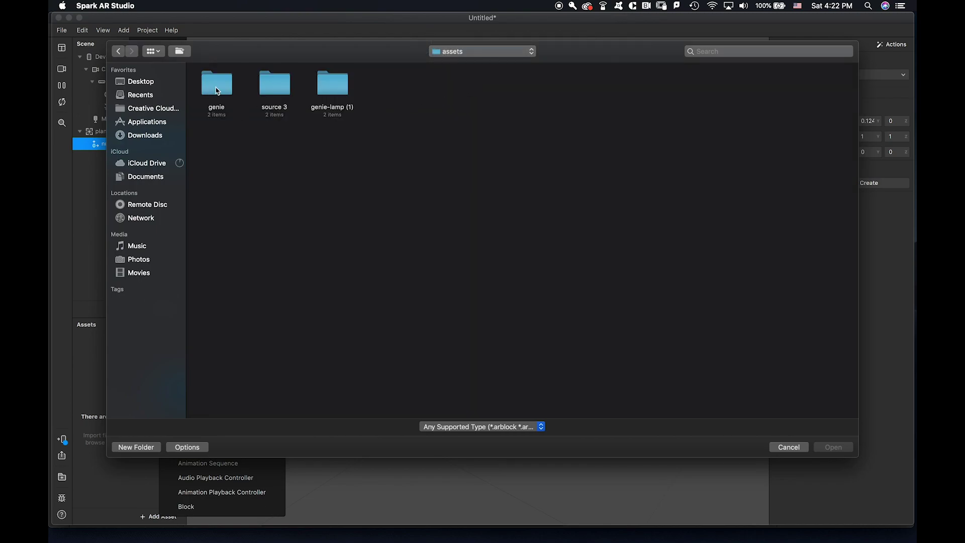
{"action": "double_click", "coordinate": [334, 92]}
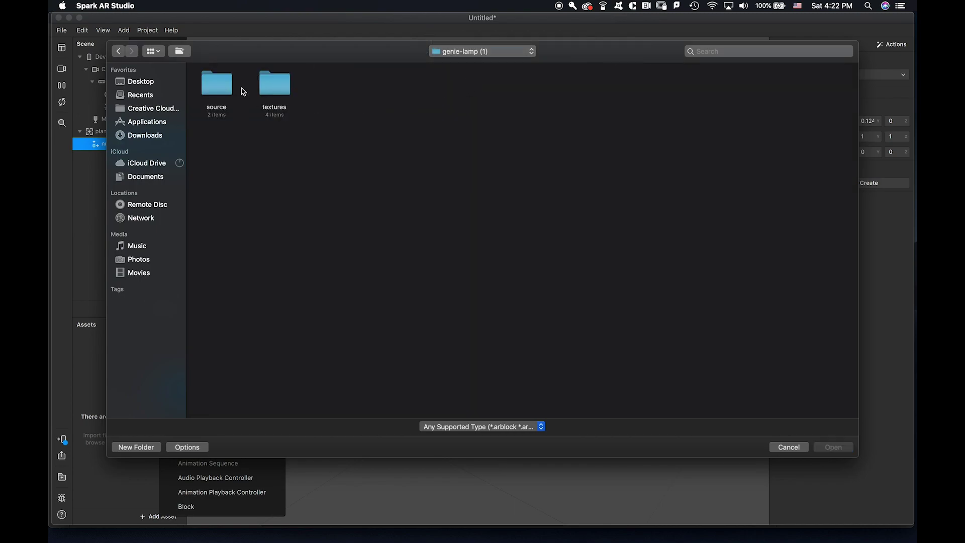
{"action": "double_click", "coordinate": [290, 92]}
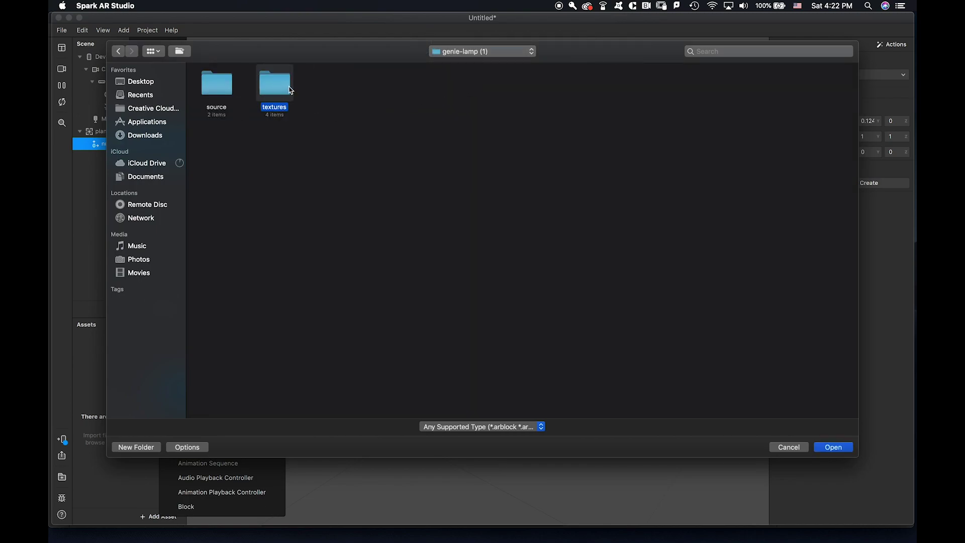
{"action": "left_click", "coordinate": [472, 56]}
{"action": "key", "text": "Return"}
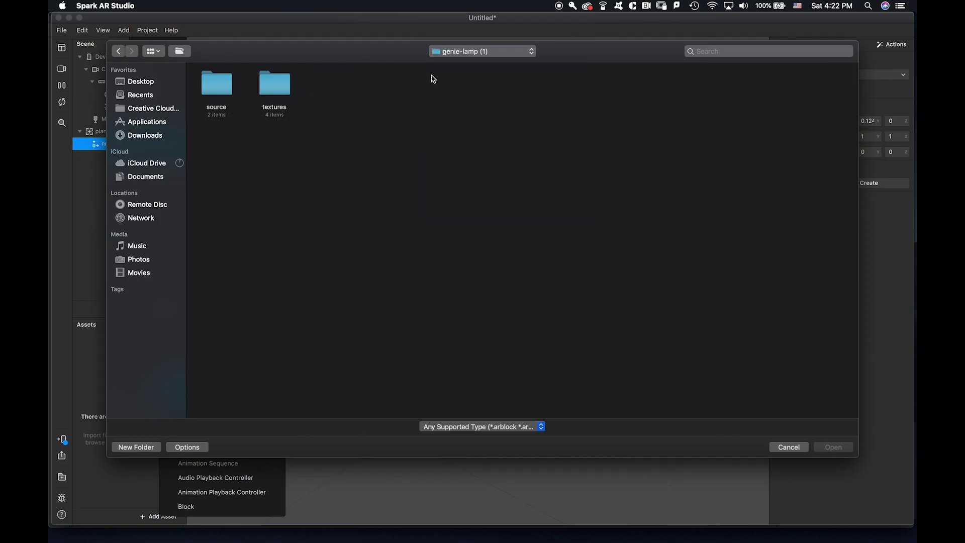
{"action": "double_click", "coordinate": [220, 88]}
{"action": "double_click", "coordinate": [221, 89]}
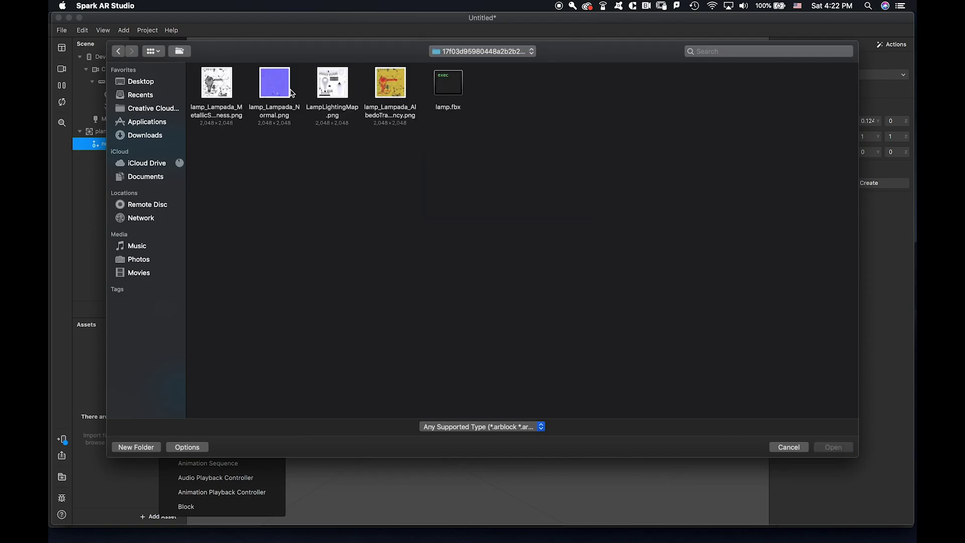
{"action": "left_click_drag", "start_coordinate": [447, 84], "coordinate": [482, 148]}
{"action": "left_click", "coordinate": [833, 446]}
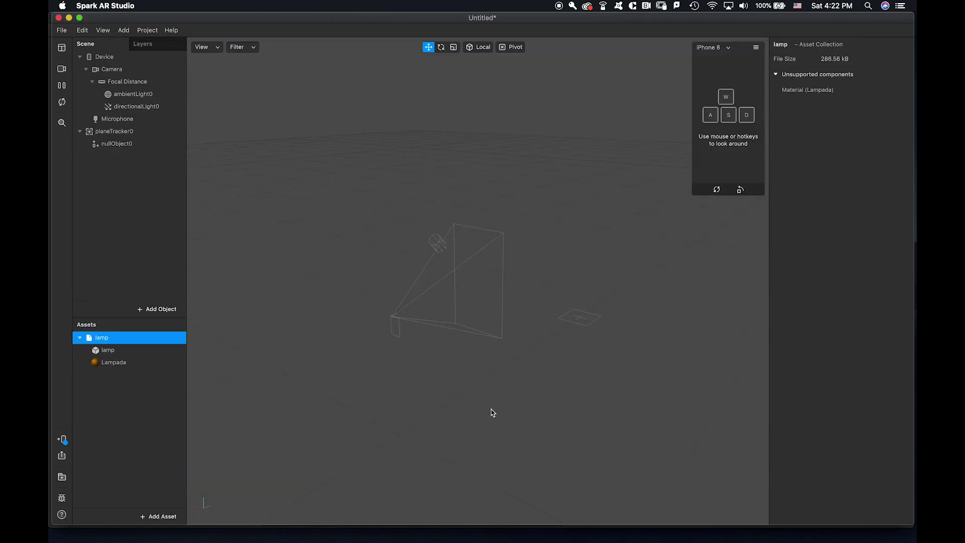
Assign a new animation sequence as the diffuse texture of the Lampada material, keeping its default name
{"action": "left_click", "coordinate": [121, 366]}
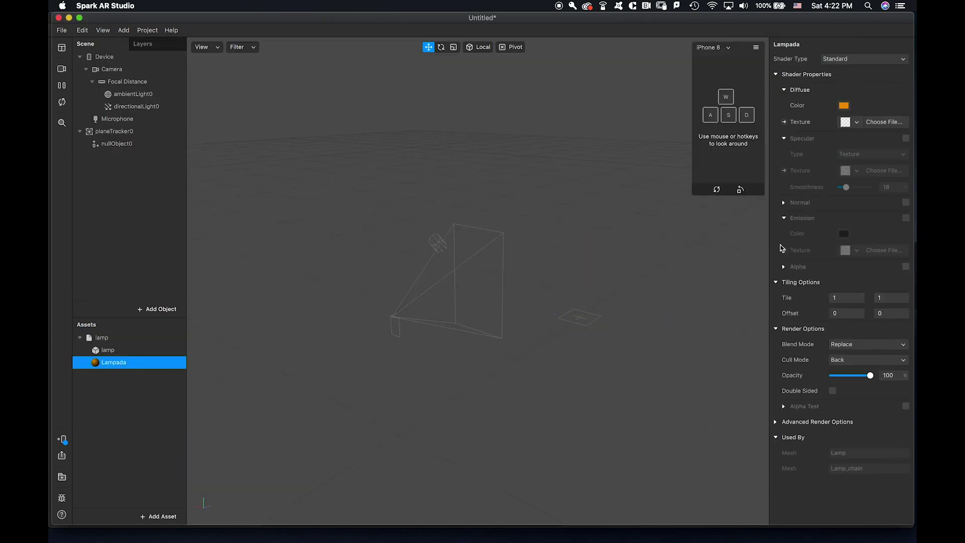
{"action": "left_click", "coordinate": [856, 122]}
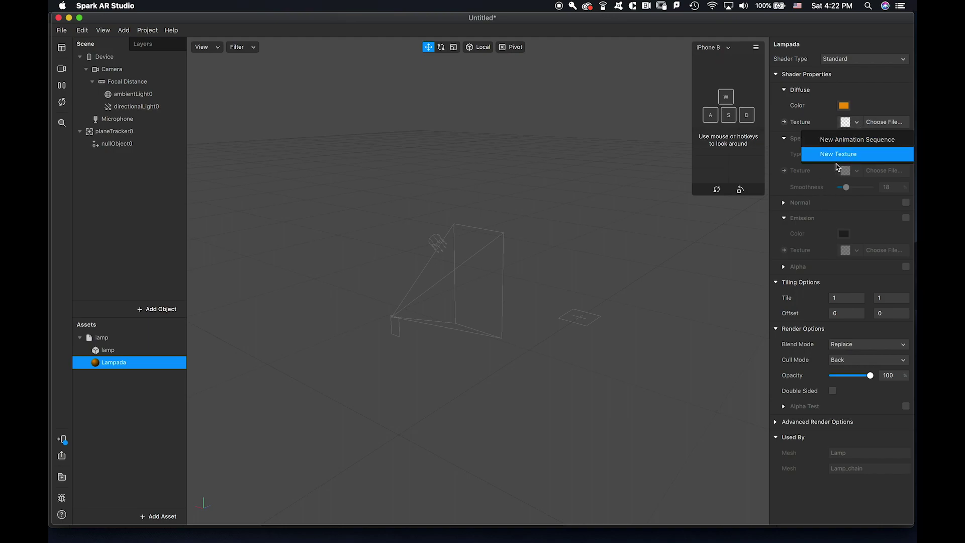
{"action": "left_click", "coordinate": [871, 142]}
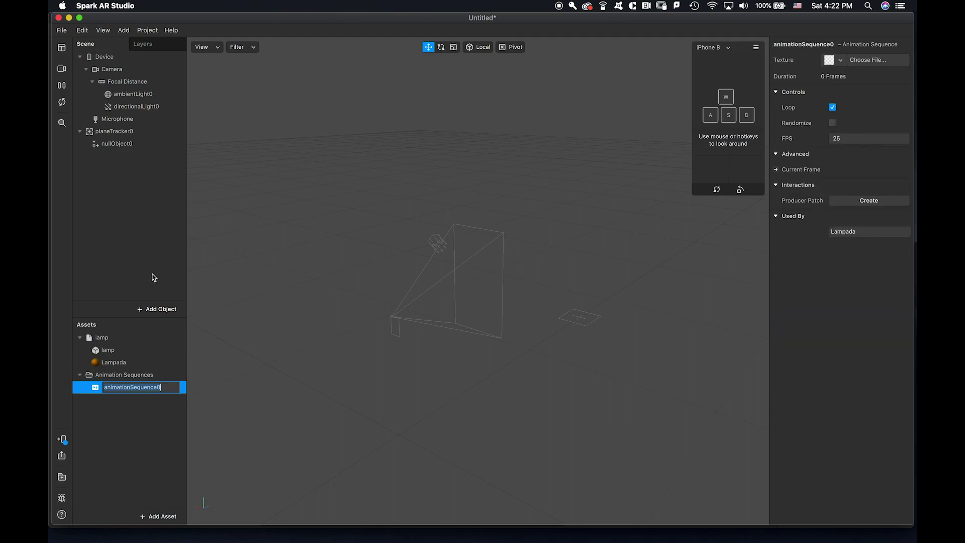
{"action": "left_click", "coordinate": [138, 417]}
{"action": "left_click", "coordinate": [152, 388]}
{"action": "left_click", "coordinate": [154, 377]}
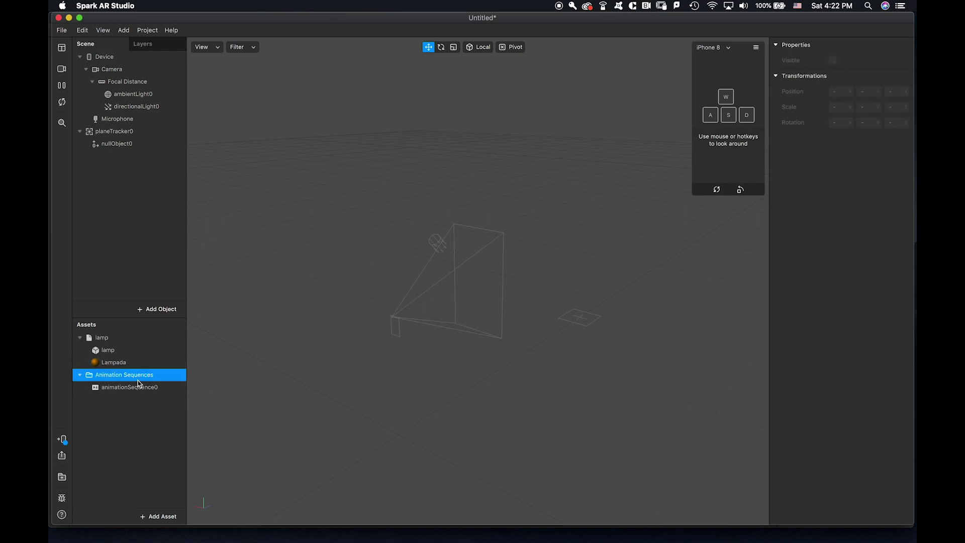
{"action": "right_click", "coordinate": [137, 383]}
{"action": "key", "text": "Escape"}
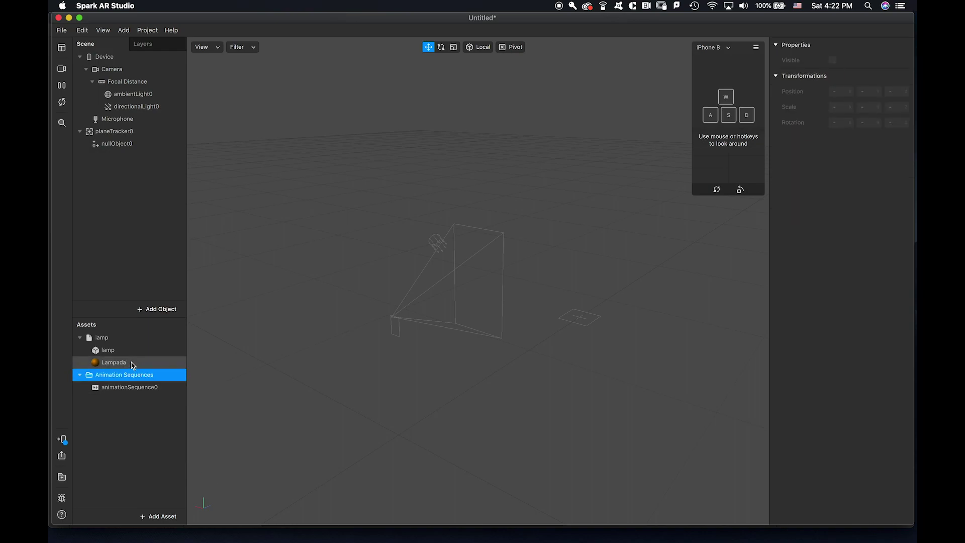
Replace the Lampada material's diffuse texture with the lamp_Lampada albedo PNG image
{"action": "left_click", "coordinate": [132, 364]}
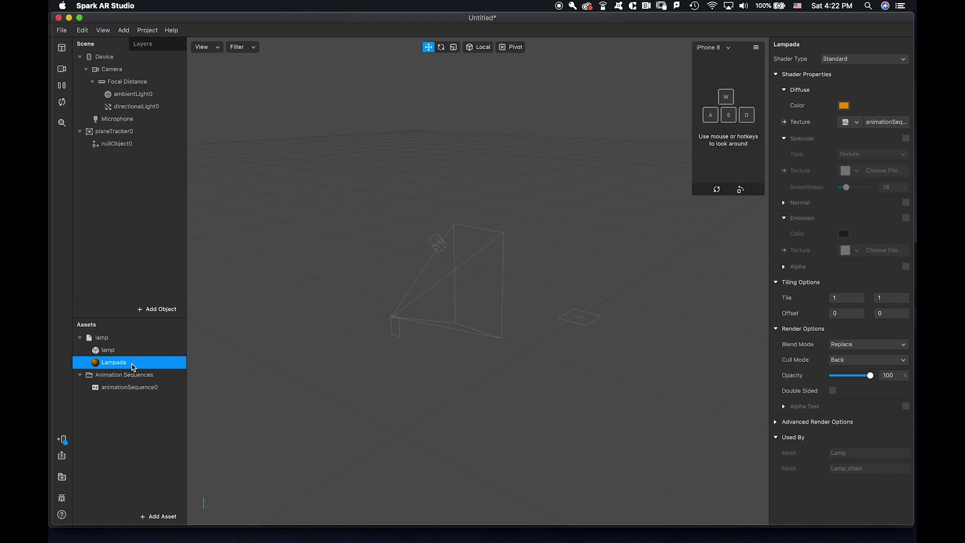
{"action": "left_click", "coordinate": [855, 122]}
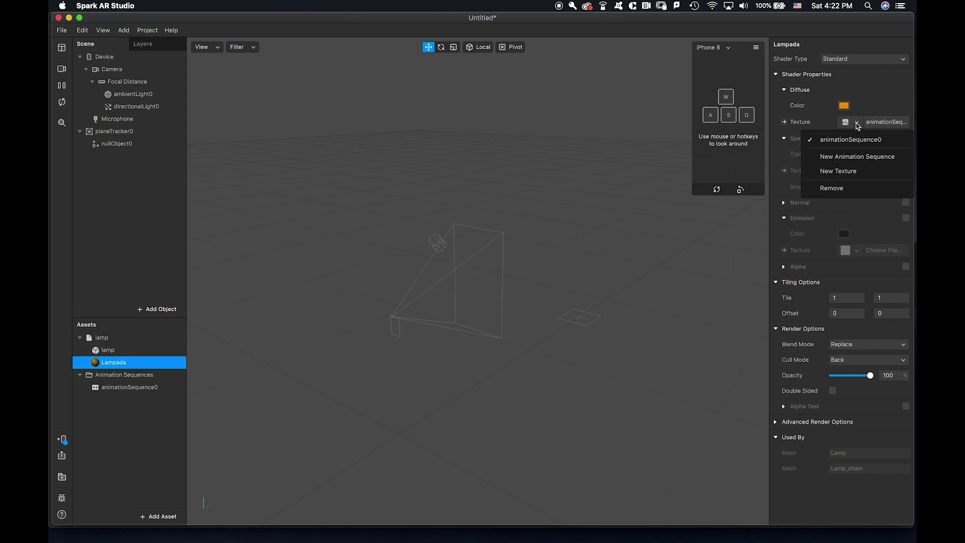
{"action": "left_click", "coordinate": [856, 171]}
{"action": "left_click", "coordinate": [395, 95]}
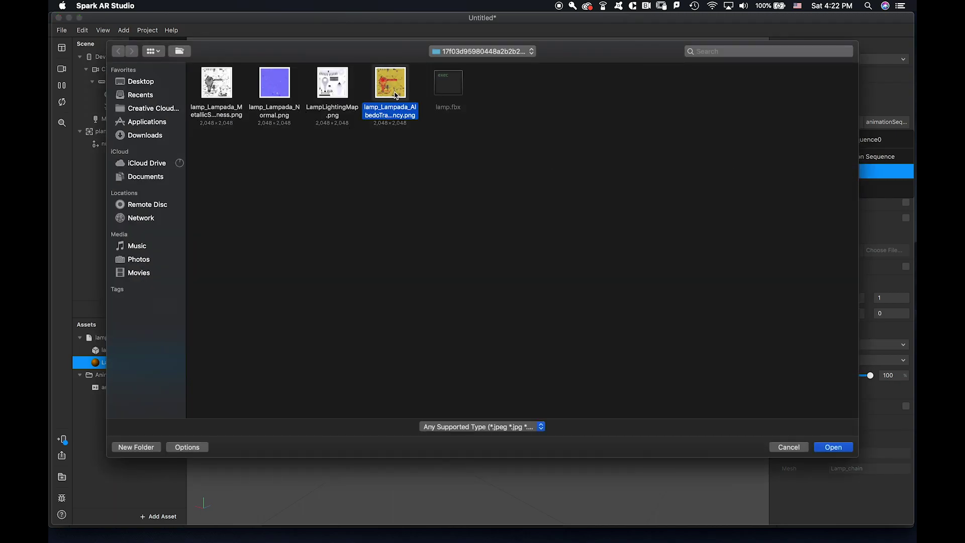
{"action": "left_click", "coordinate": [852, 449]}
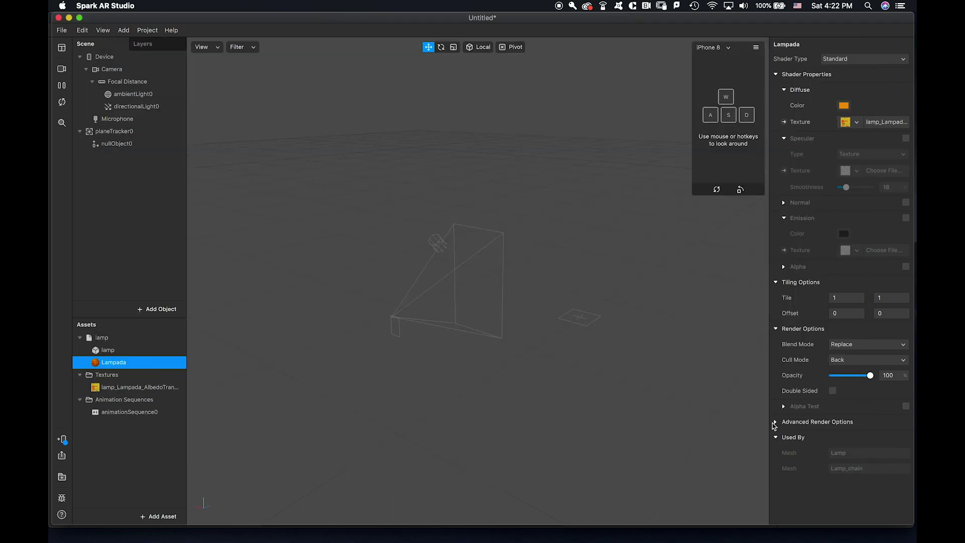
Place the lamp model under planeTracker0 and rotate it to about -90 degrees around the Y axis
{"action": "left_click_drag", "start_coordinate": [123, 337], "coordinate": [127, 133]}
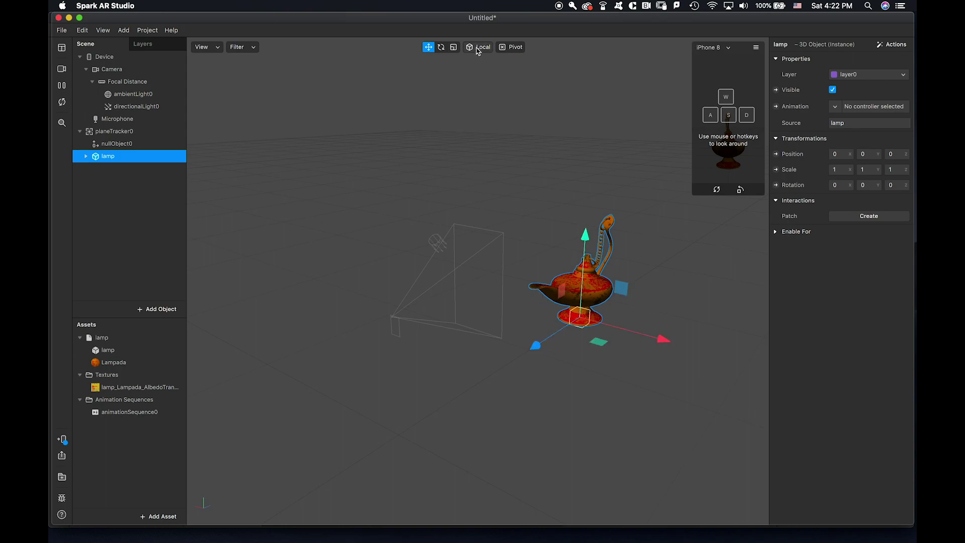
{"action": "left_click", "coordinate": [441, 47]}
{"action": "left_click_drag", "start_coordinate": [603, 347], "coordinate": [558, 340]}
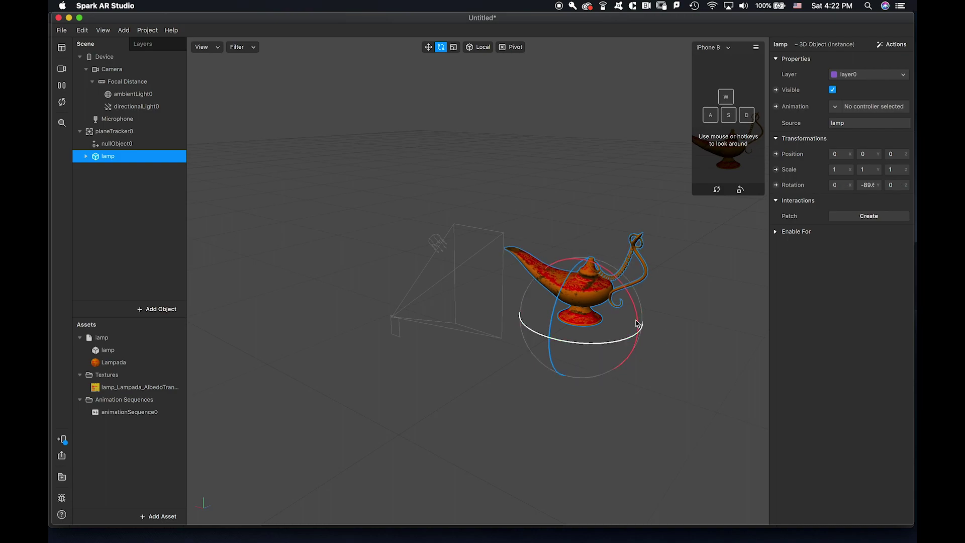
Scale the lamp down uniformly to about 0.33 on all axes
{"action": "key", "text": "r"}
{"action": "left_click_drag", "start_coordinate": [558, 316], "coordinate": [618, 320]}
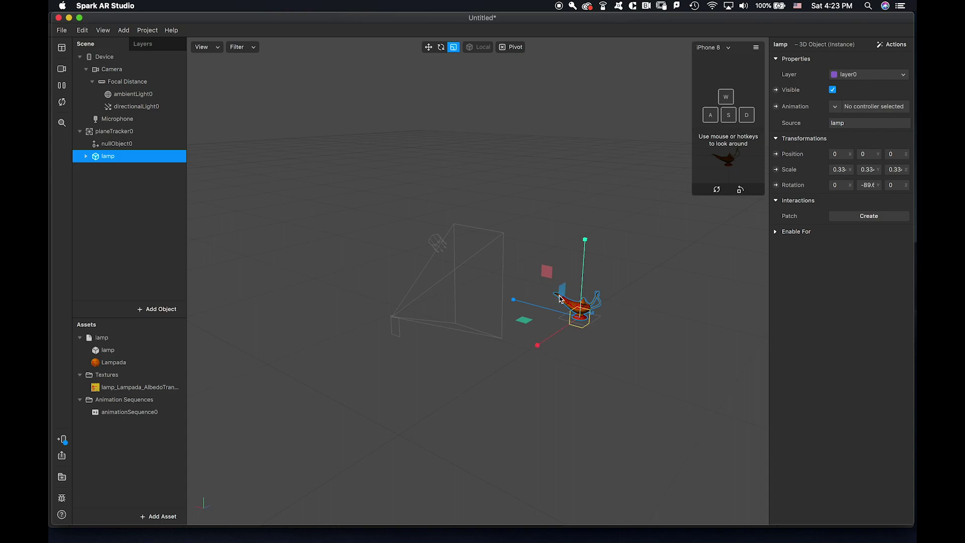
{"action": "left_click_drag", "start_coordinate": [542, 374], "coordinate": [533, 392]}
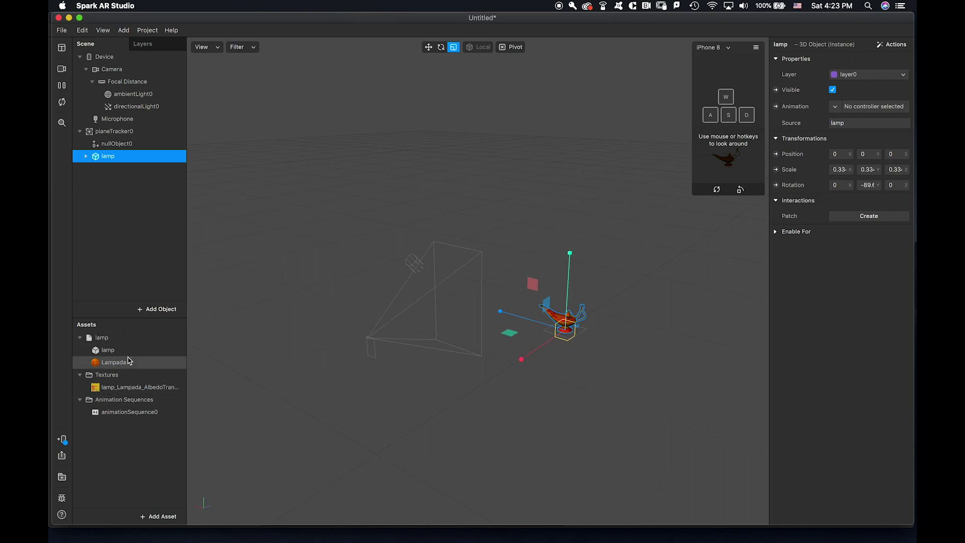
Import genie.fbx as an asset from the genie source folder inside the 05 project's assets
{"action": "left_click", "coordinate": [155, 520]}
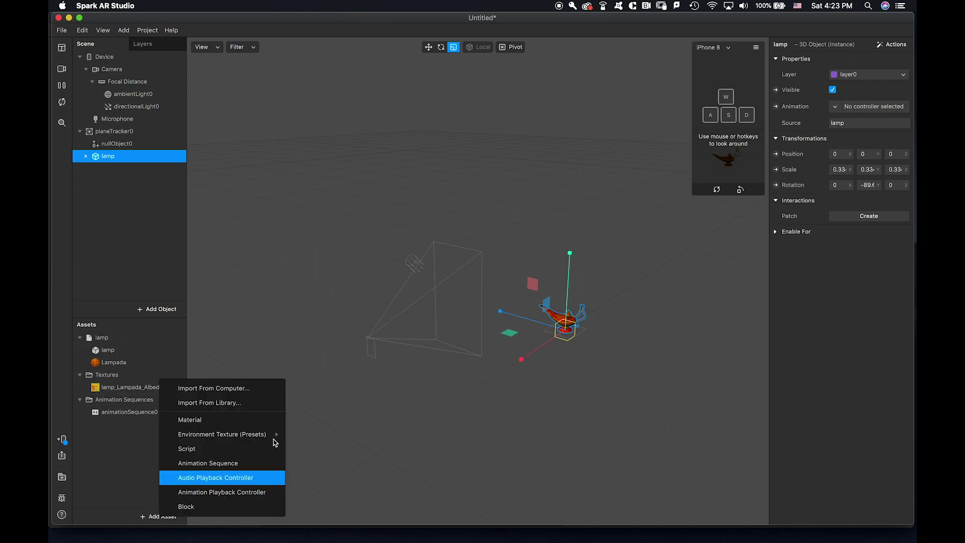
{"action": "left_click", "coordinate": [242, 389]}
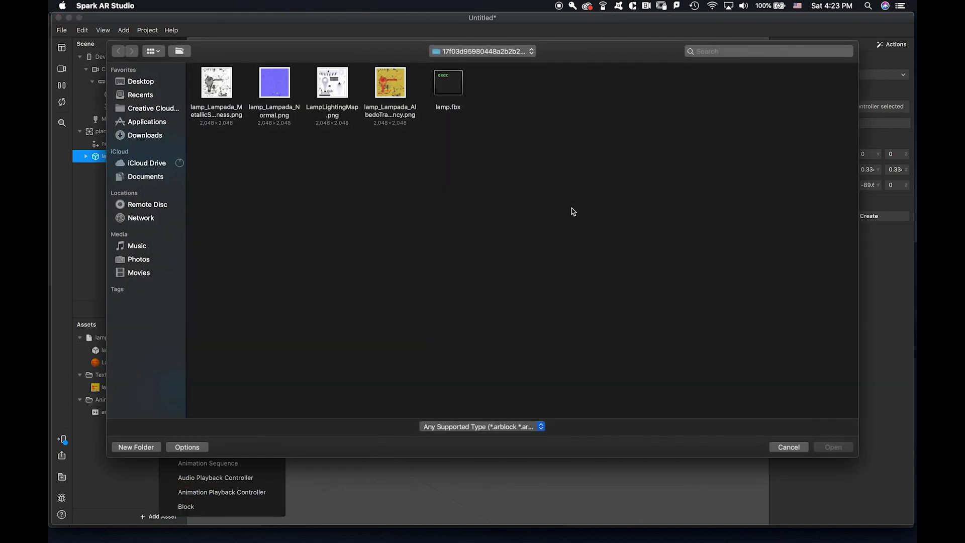
{"action": "left_click", "coordinate": [507, 51]}
{"action": "left_click", "coordinate": [233, 106]}
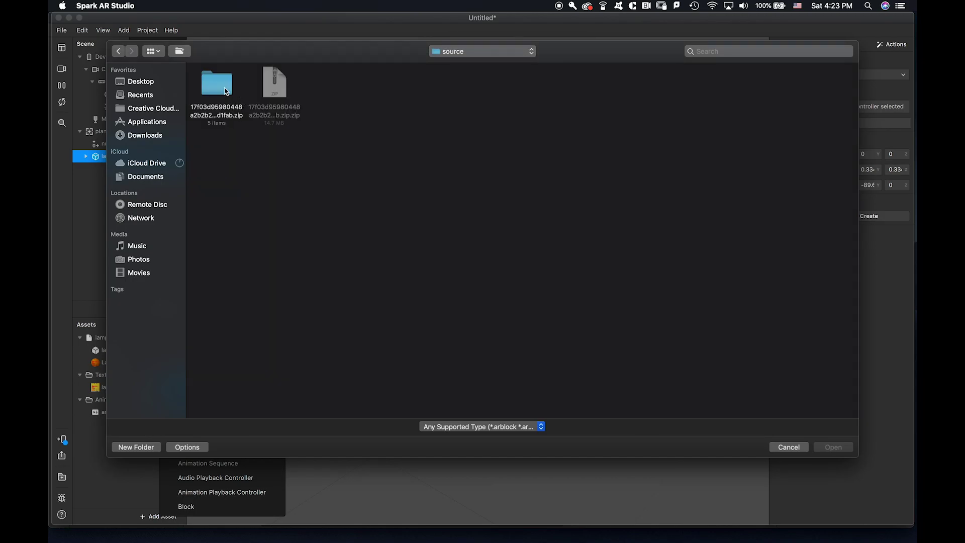
{"action": "left_click", "coordinate": [497, 53]}
{"action": "left_click", "coordinate": [499, 62]}
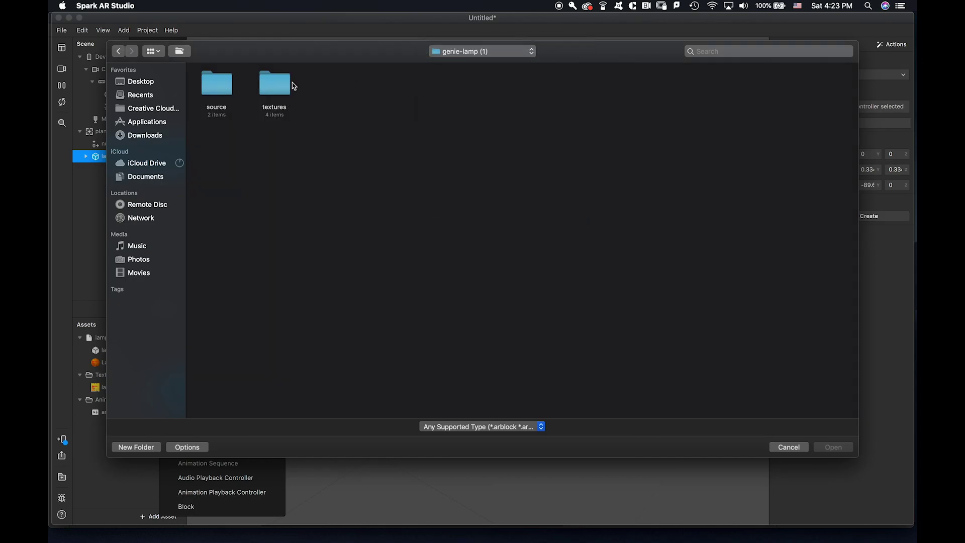
{"action": "left_click", "coordinate": [478, 55]}
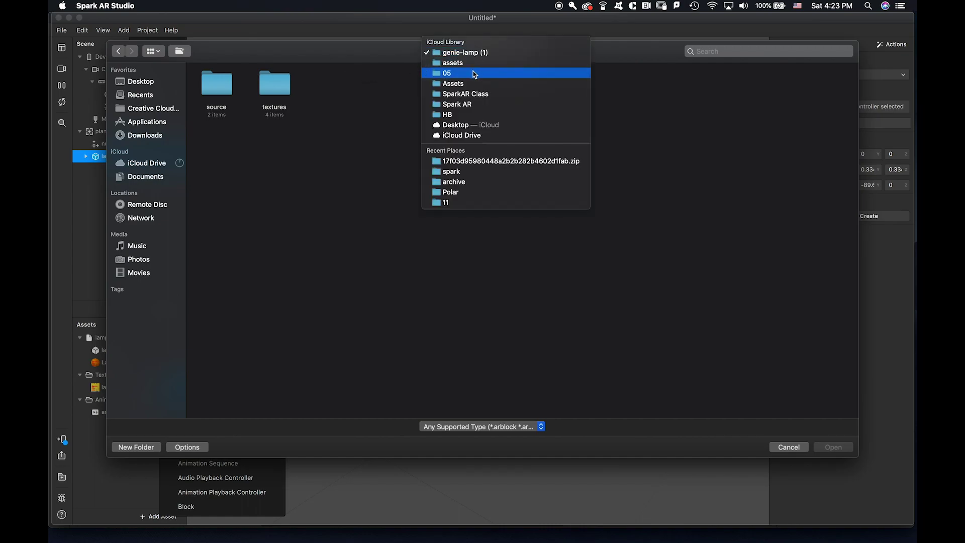
{"action": "left_click", "coordinate": [484, 63]}
{"action": "double_click", "coordinate": [285, 90]}
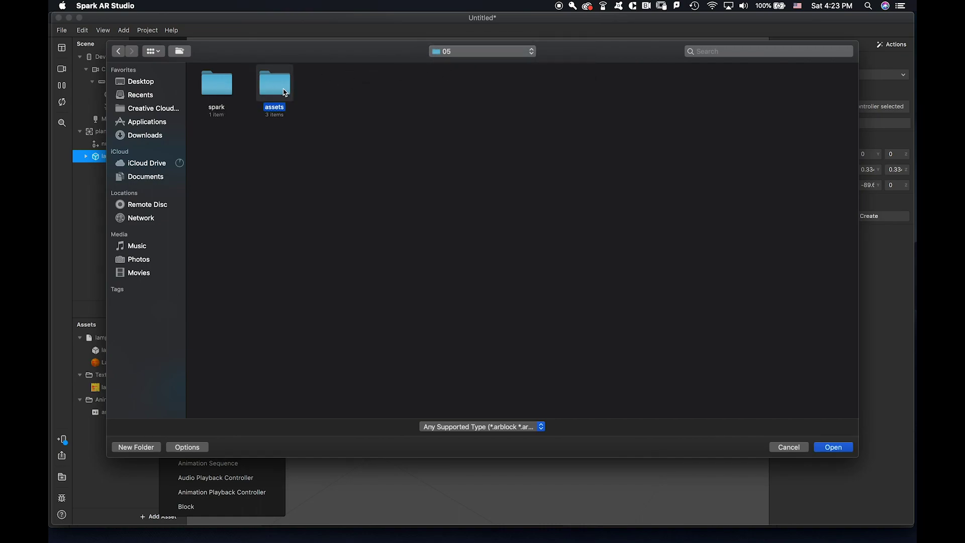
{"action": "double_click", "coordinate": [227, 88]}
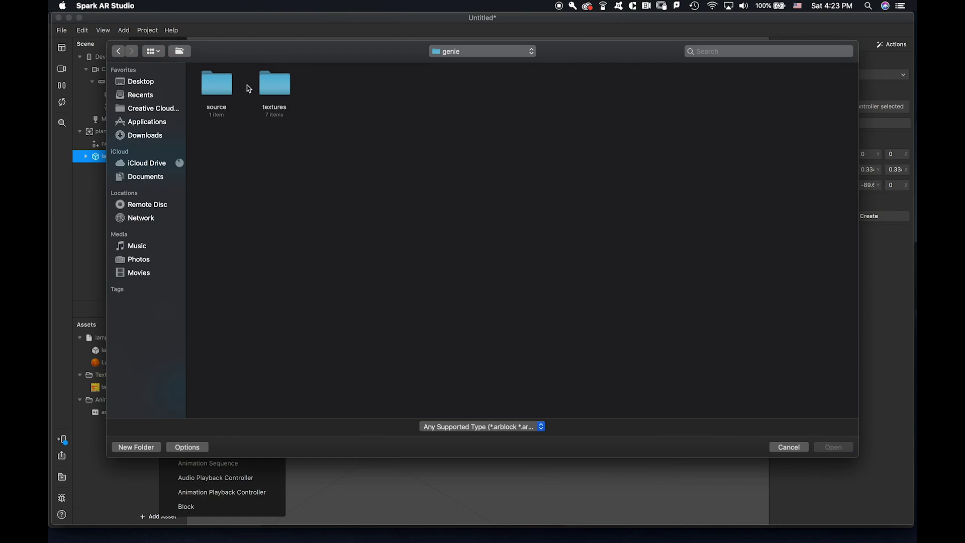
{"action": "double_click", "coordinate": [227, 87]}
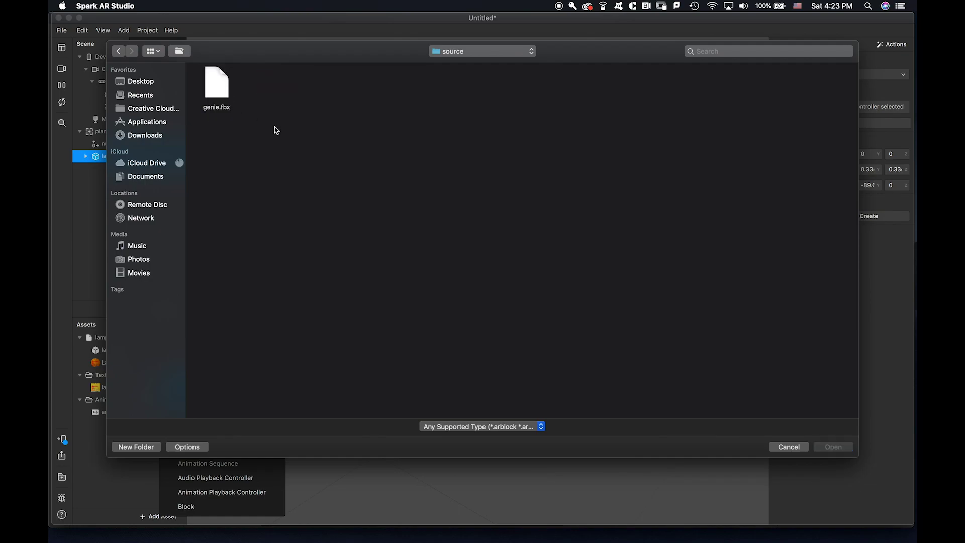
{"action": "left_click", "coordinate": [218, 95]}
{"action": "left_click", "coordinate": [826, 449]}
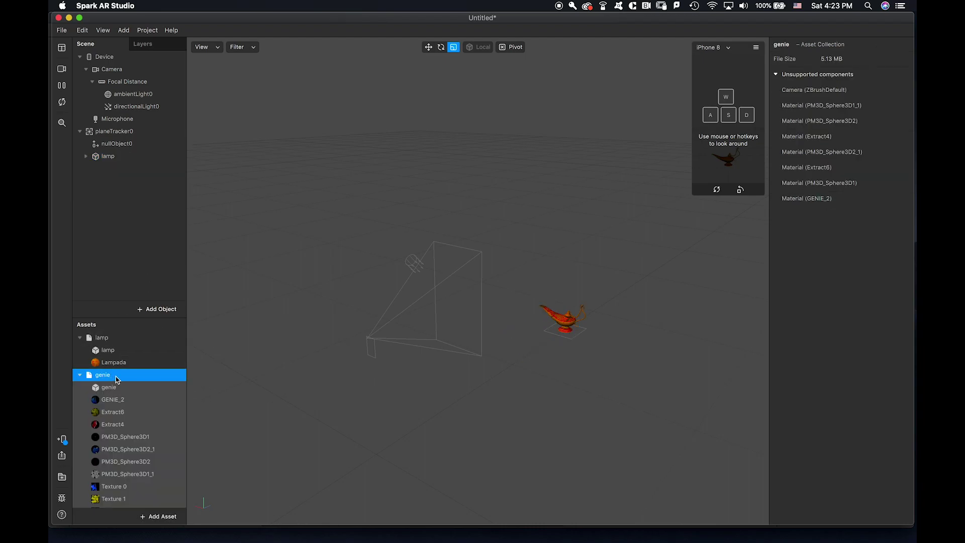
Place the genie model under planeTracker0 and turn it around to a rotation of about -179, -13.4, 179.9
{"action": "left_click_drag", "start_coordinate": [113, 378], "coordinate": [133, 139]}
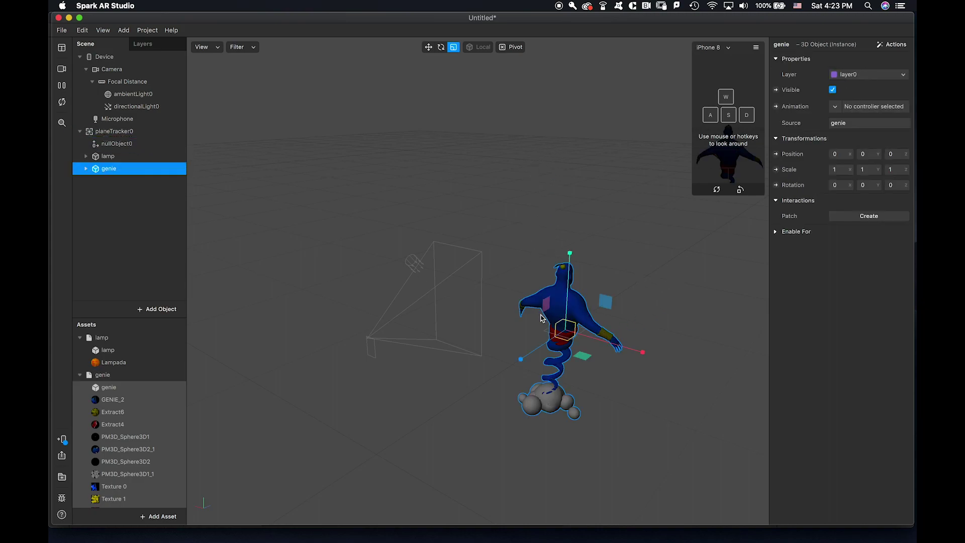
{"action": "left_click", "coordinate": [441, 46]}
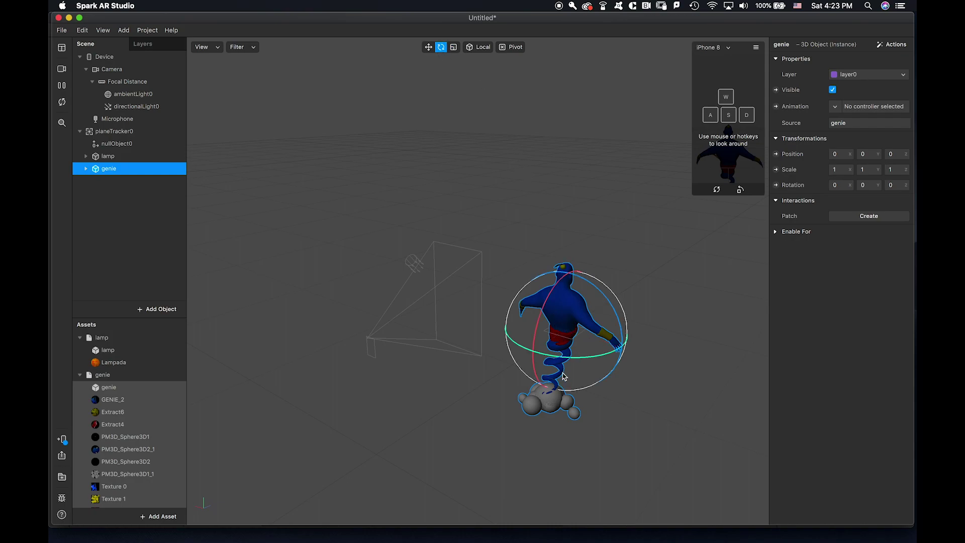
{"action": "left_click_drag", "start_coordinate": [564, 376], "coordinate": [458, 230]}
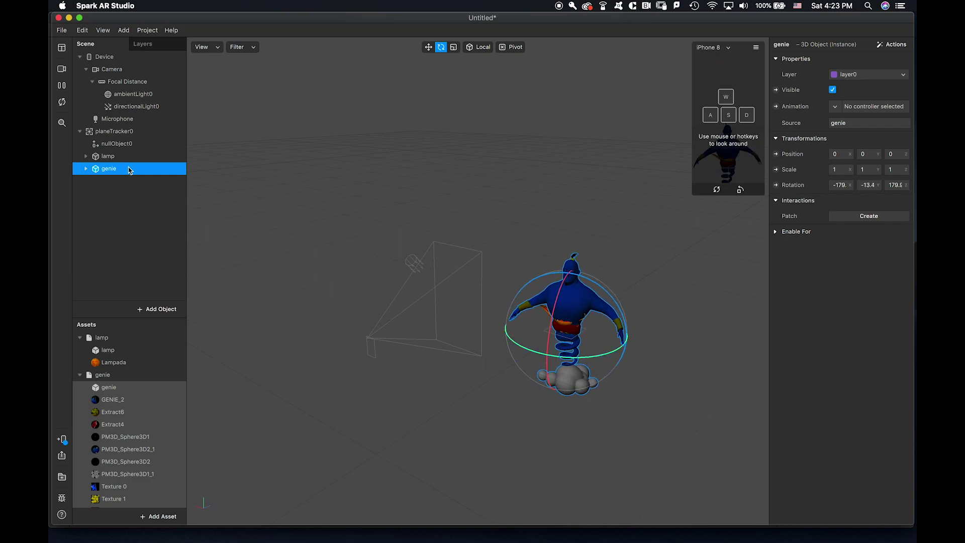
Scale the genie down uniformly to about 0.32 on all axes
{"action": "left_click", "coordinate": [428, 49]}
{"action": "left_click", "coordinate": [453, 46]}
{"action": "mouse_move", "coordinate": [565, 332]}
{"action": "left_mouse_down"}
{"action": "mouse_move", "coordinate": [562, 341]}
{"action": "mouse_move", "coordinate": [544, 340]}
{"action": "mouse_move", "coordinate": [562, 336]}
{"action": "left_mouse_up"}
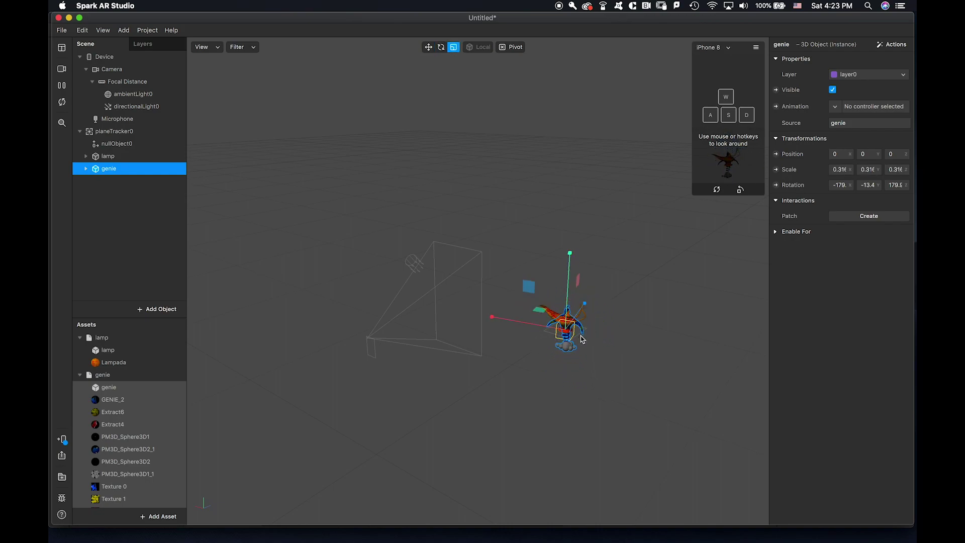
Position the genie above the lamp's spout at about X -0.18, Y 0.26 and Z 0.04
{"action": "left_click", "coordinate": [428, 47]}
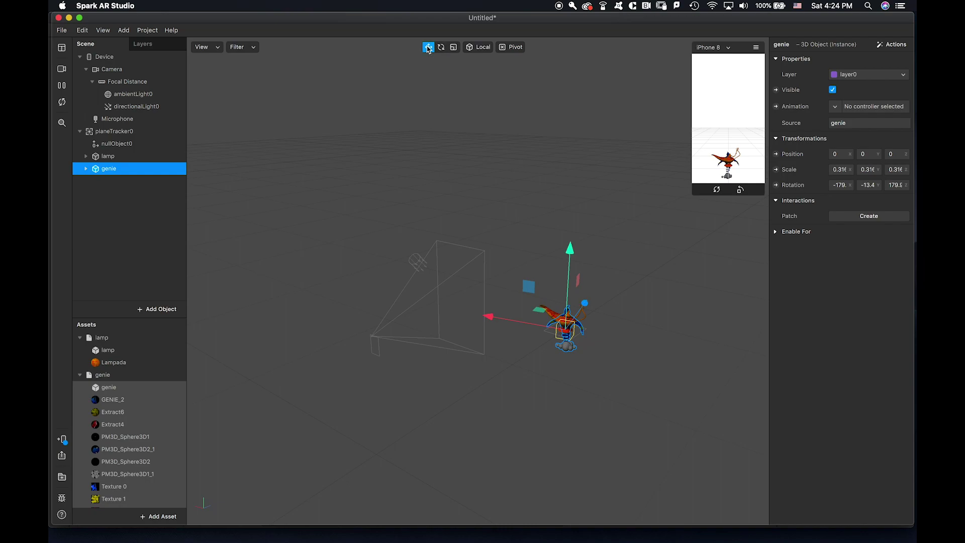
{"action": "left_click_drag", "start_coordinate": [570, 251], "coordinate": [570, 207]}
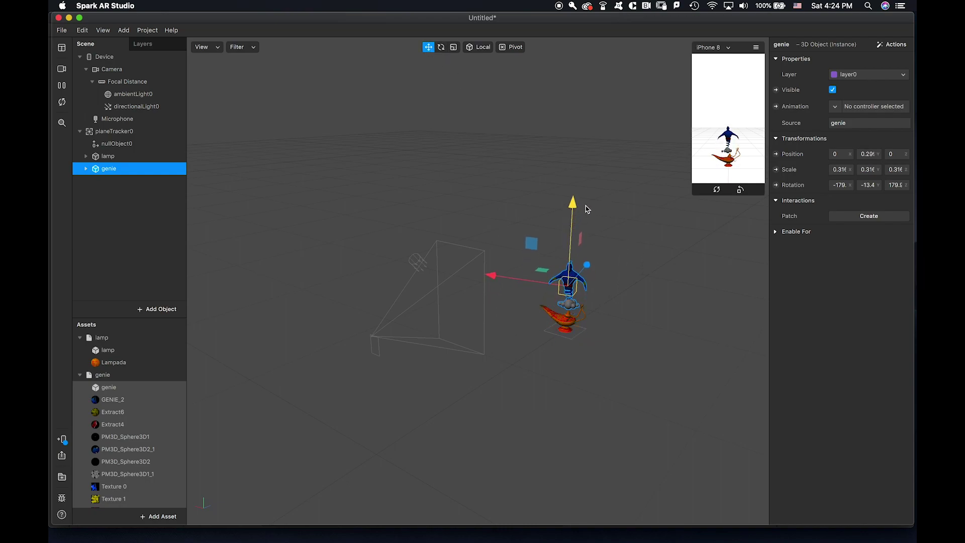
{"action": "left_click_drag", "start_coordinate": [490, 274], "coordinate": [466, 271]}
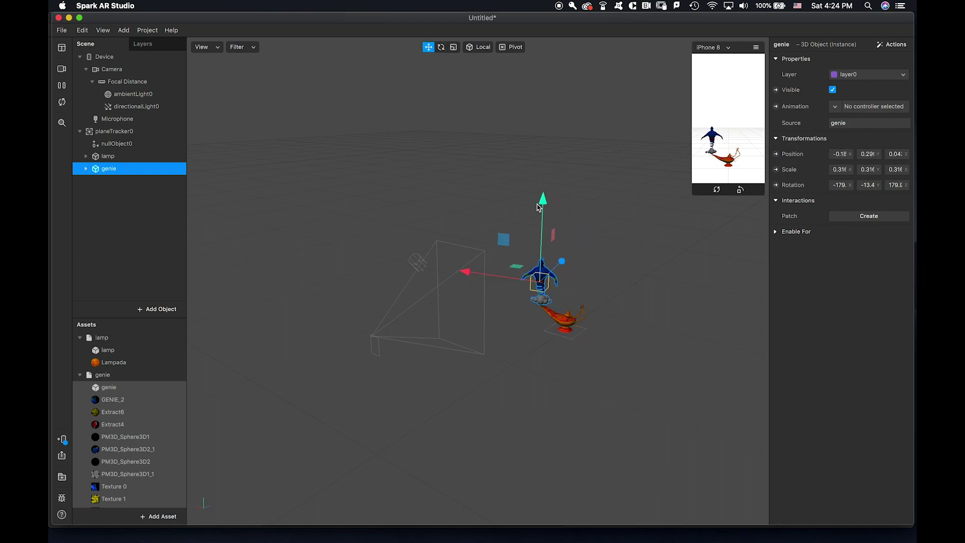
{"action": "left_click_drag", "start_coordinate": [542, 201], "coordinate": [542, 206]}
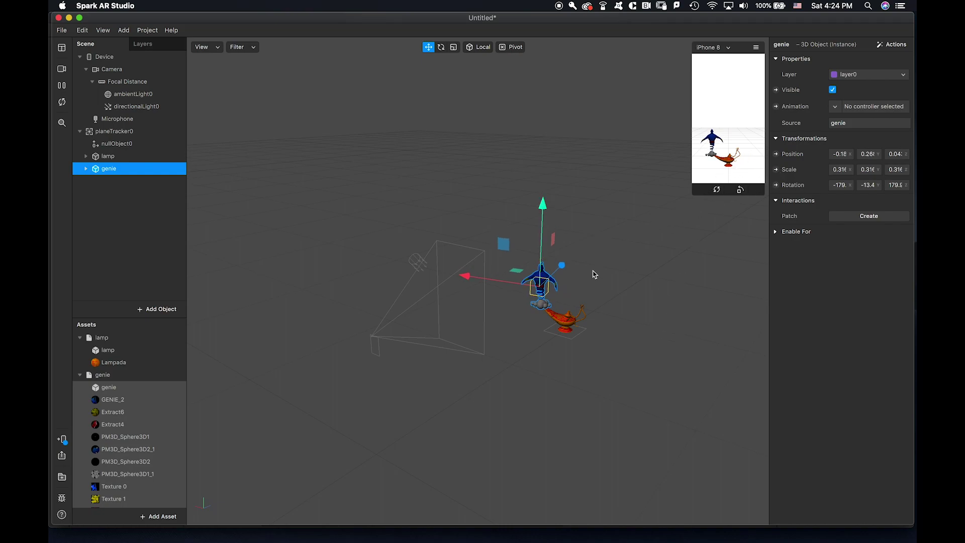
Collapse the lamp and genie asset collections and select the genie object in the scene
{"action": "left_click", "coordinate": [80, 337]}
{"action": "left_click", "coordinate": [102, 350]}
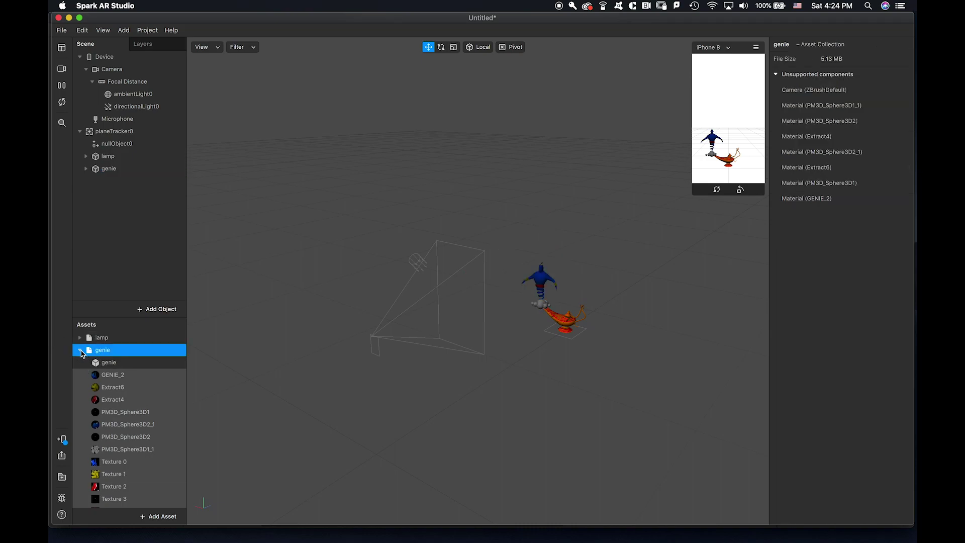
{"action": "left_click", "coordinate": [80, 350]}
{"action": "left_click", "coordinate": [129, 168]}
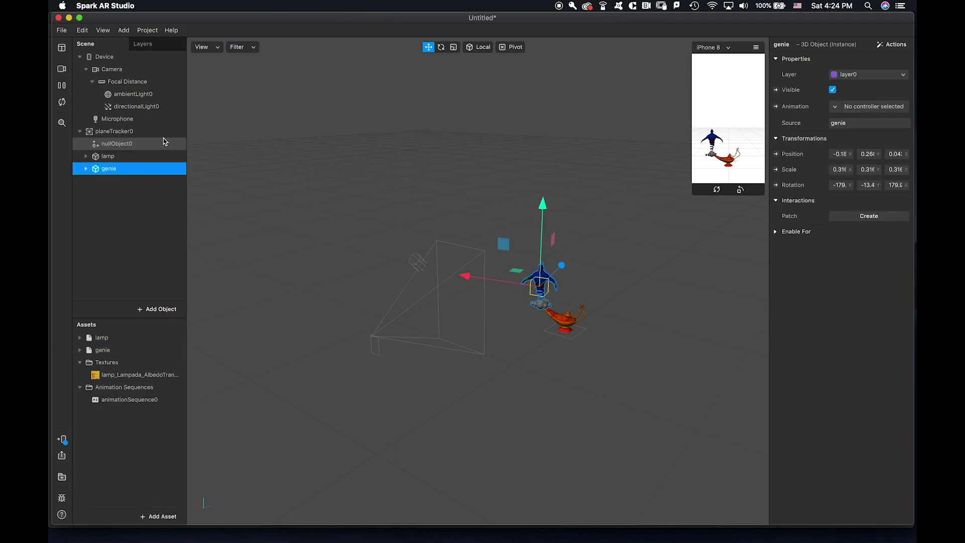
Create a producer patch for planeTracker0 and size the device preview so that it leaves the patch graph uncovered
{"action": "left_click", "coordinate": [163, 134]}
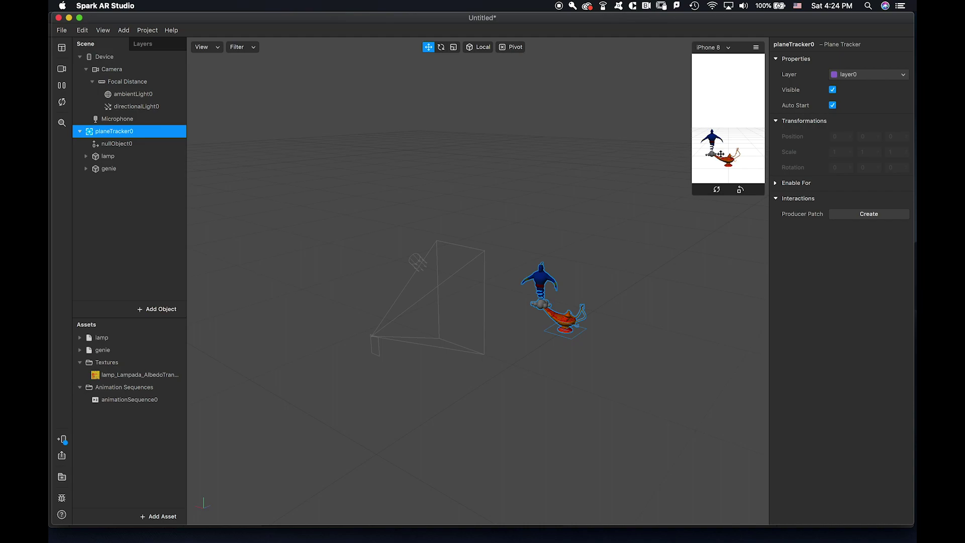
{"action": "left_click_drag", "start_coordinate": [691, 198], "coordinate": [460, 428]}
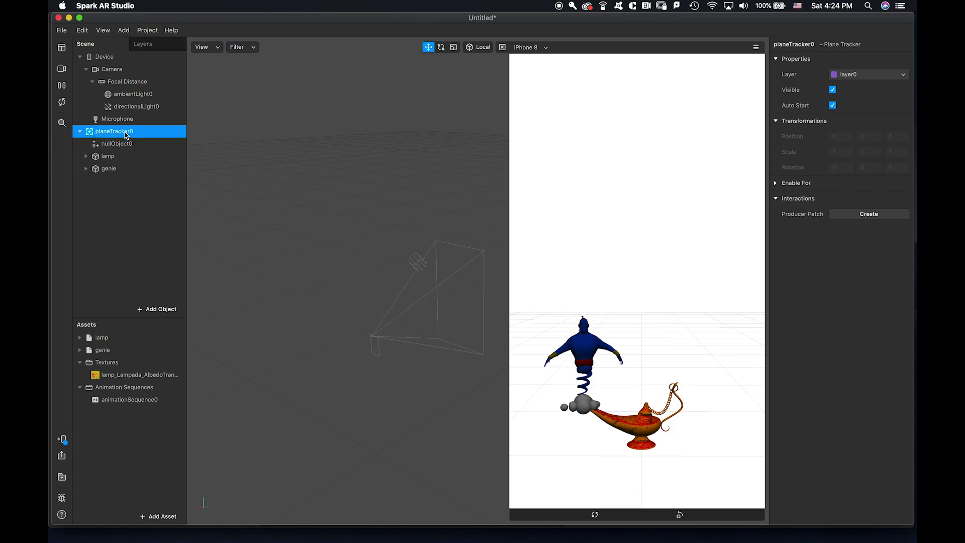
{"action": "left_click", "coordinate": [873, 216]}
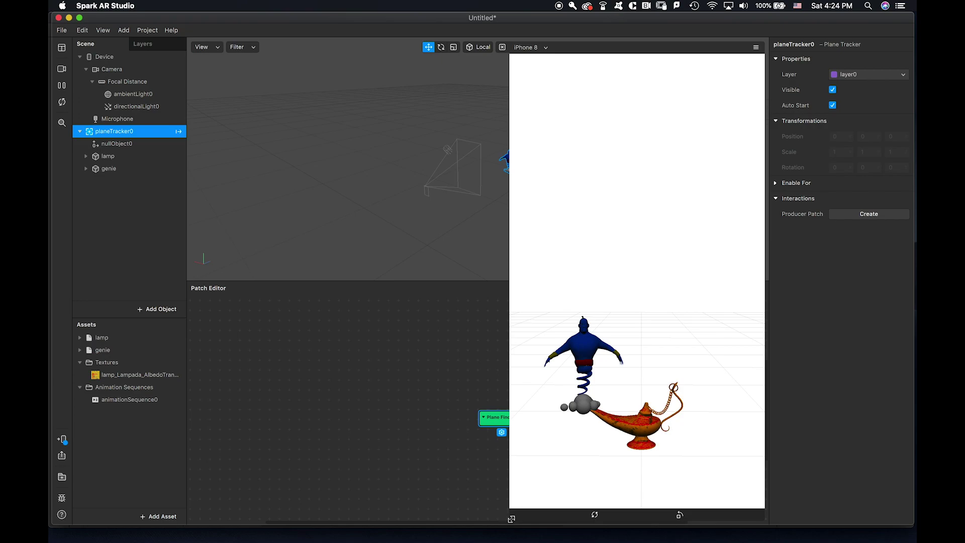
{"action": "left_click_drag", "start_coordinate": [511, 519], "coordinate": [313, 370]}
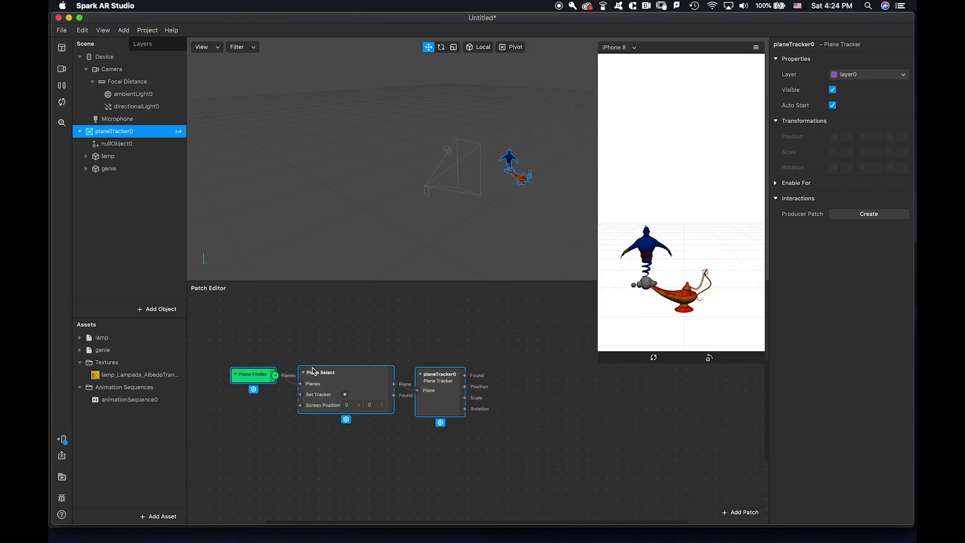
{"action": "scroll", "coordinate": [312, 371], "scroll_direction": "down", "scroll_amount": 3}
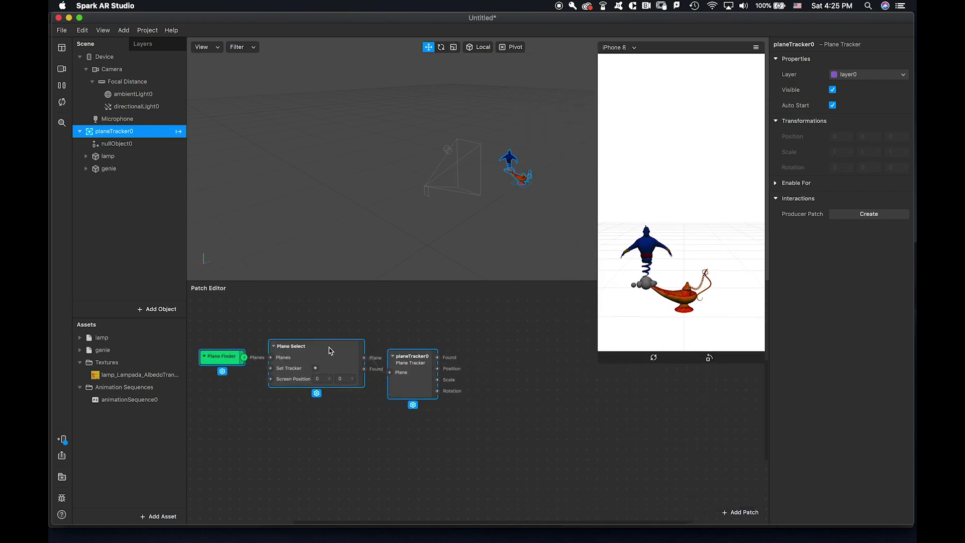
{"action": "scroll", "coordinate": [309, 339], "scroll_direction": "down", "scroll_amount": 2}
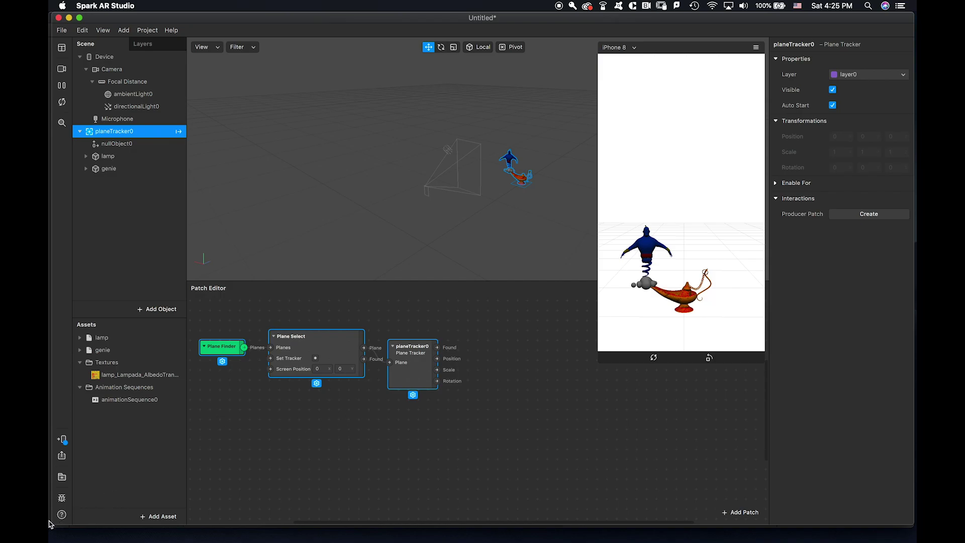
{"action": "mouse_move", "coordinate": [53, 524]}
{"action": "left_mouse_down"}
{"action": "mouse_move", "coordinate": [55, 515]}
{"action": "mouse_move", "coordinate": [49, 524]}
{"action": "left_mouse_up"}
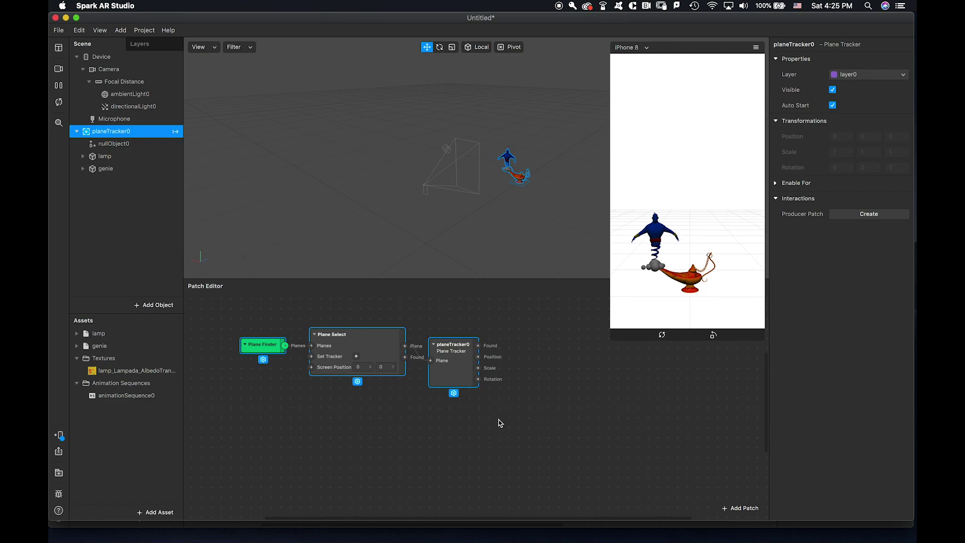
{"action": "scroll", "coordinate": [262, 349], "scroll_direction": "right", "scroll_amount": 3}
{"action": "scroll", "coordinate": [261, 349], "scroll_direction": "down", "scroll_amount": 1}
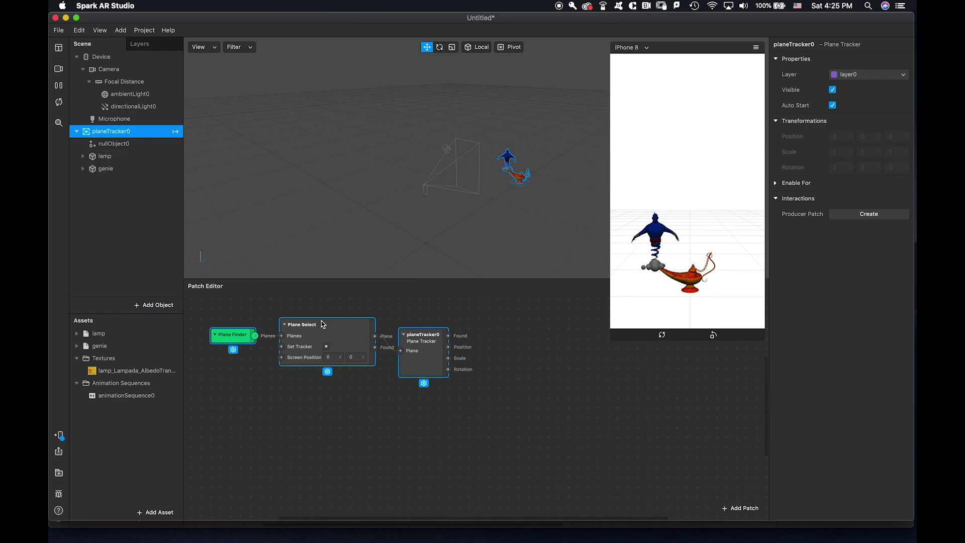
Delete the planeTracker0 patch from the graph, keeping Plane Finder and Plane Select
{"action": "left_click", "coordinate": [431, 298]}
{"action": "left_click", "coordinate": [433, 336]}
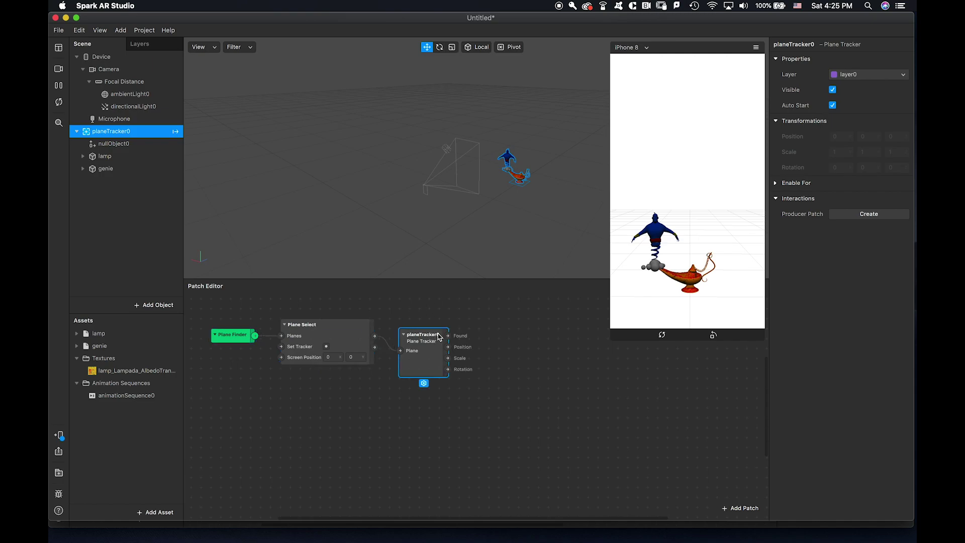
{"action": "key", "text": "BackSpace"}
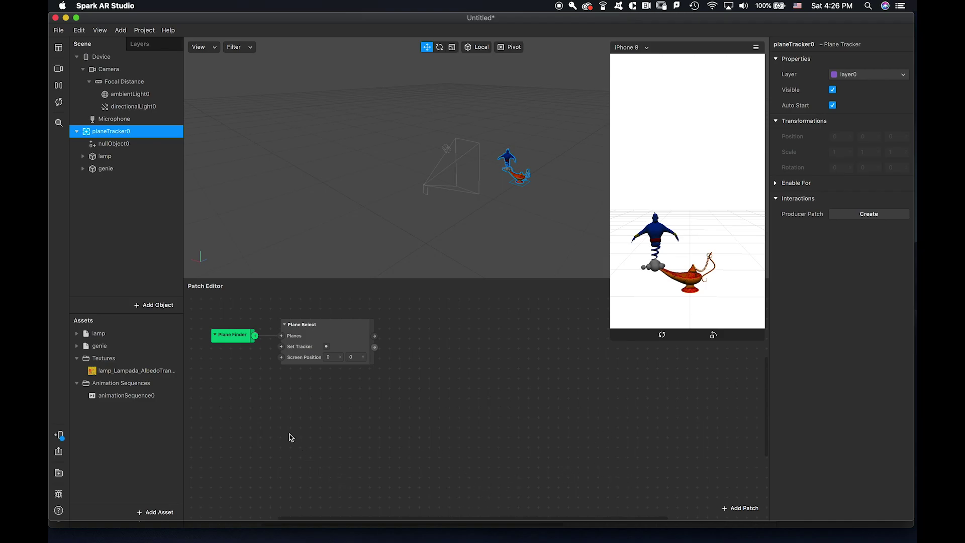
Add a Screen Tap interaction patch beside Plane Select and connect Plane Select's Found output to its Enabled input
{"action": "right_click", "coordinate": [419, 391]}
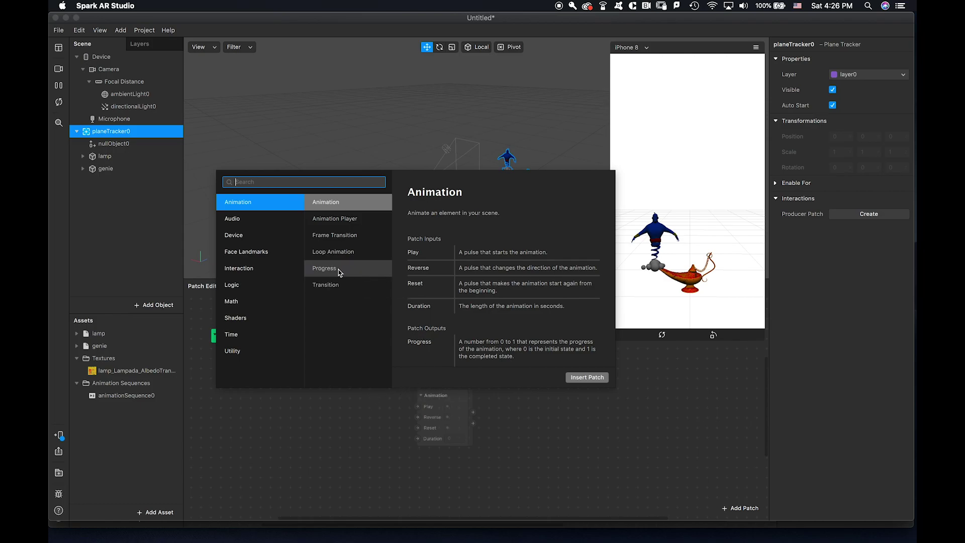
{"action": "left_click", "coordinate": [274, 271]}
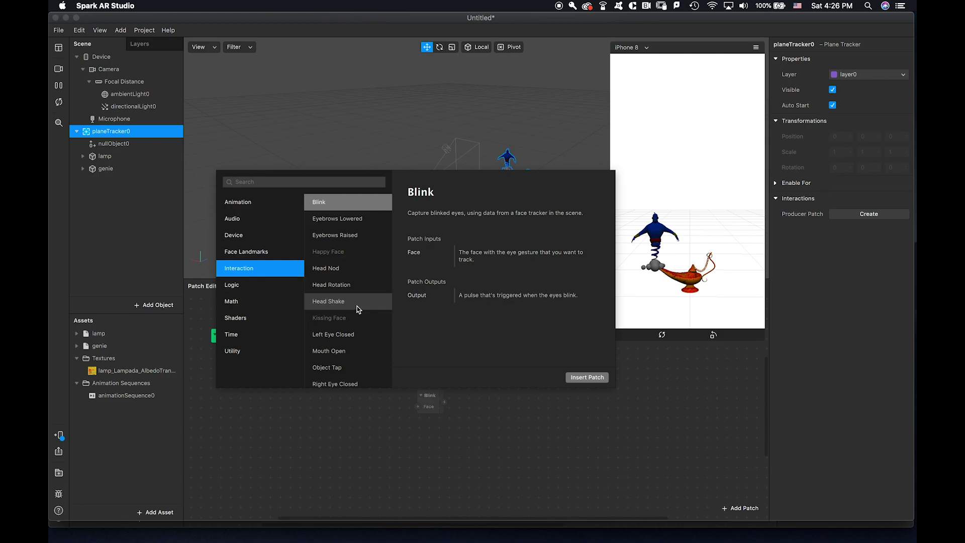
{"action": "left_click", "coordinate": [244, 285]}
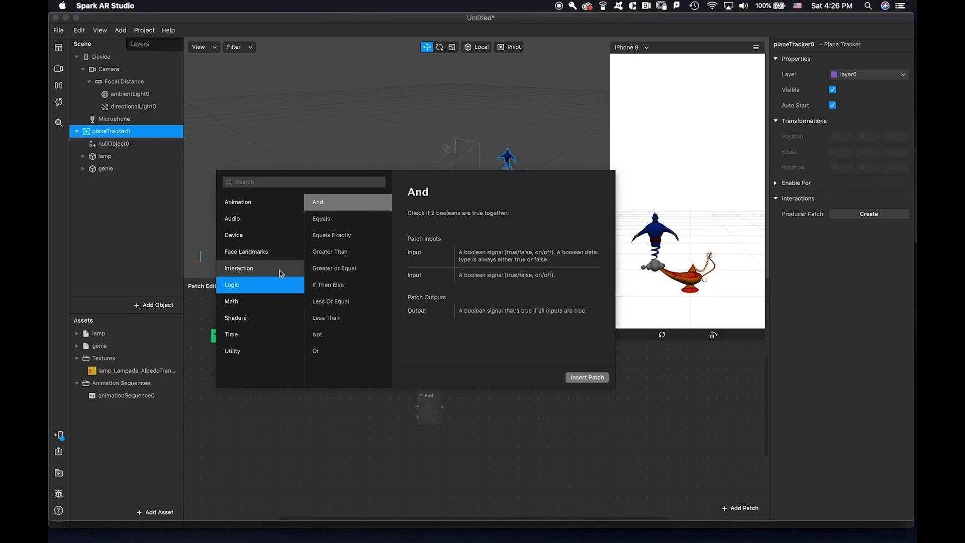
{"action": "left_click", "coordinate": [278, 270]}
{"action": "left_click", "coordinate": [275, 287]}
{"action": "left_click", "coordinate": [288, 241]}
{"action": "left_click", "coordinate": [280, 253]}
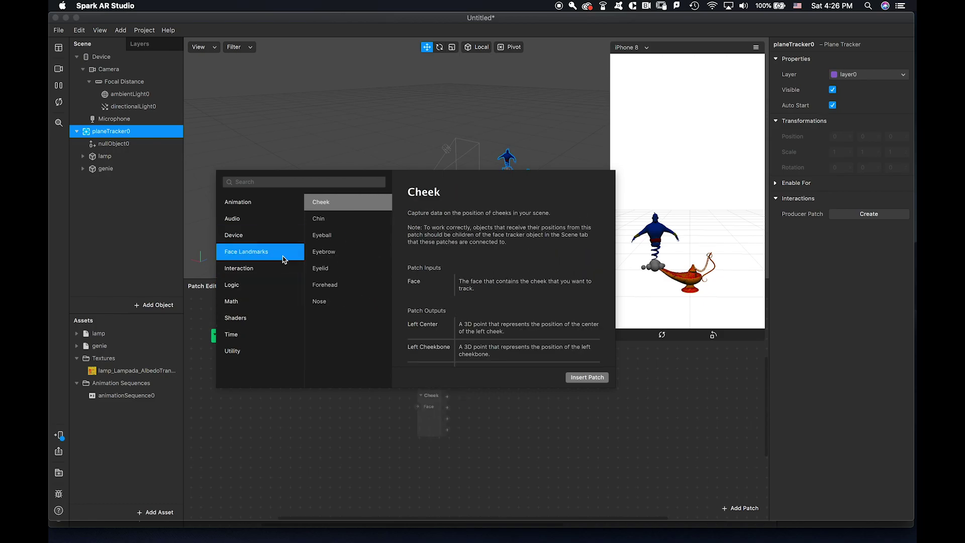
{"action": "left_click", "coordinate": [280, 272]}
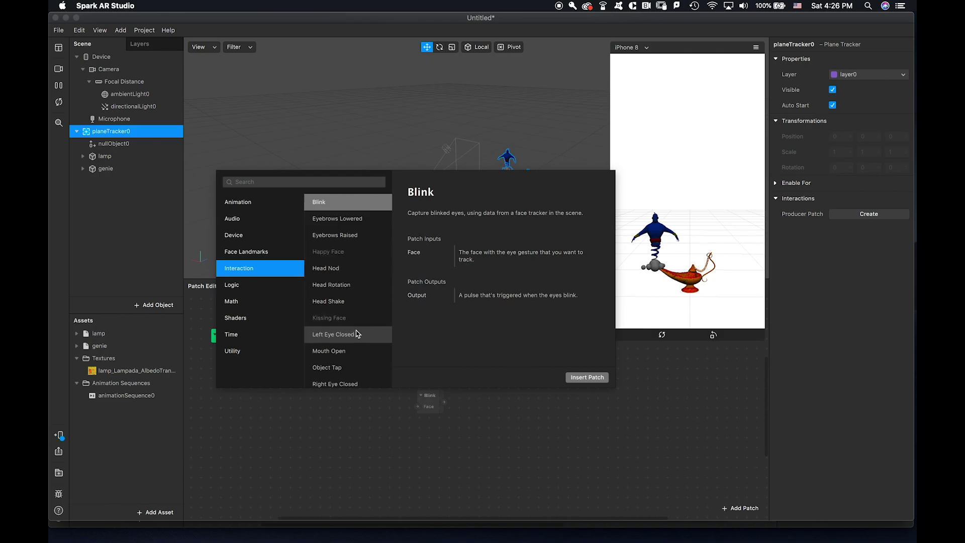
{"action": "scroll", "coordinate": [355, 322], "scroll_direction": "down", "scroll_amount": 5}
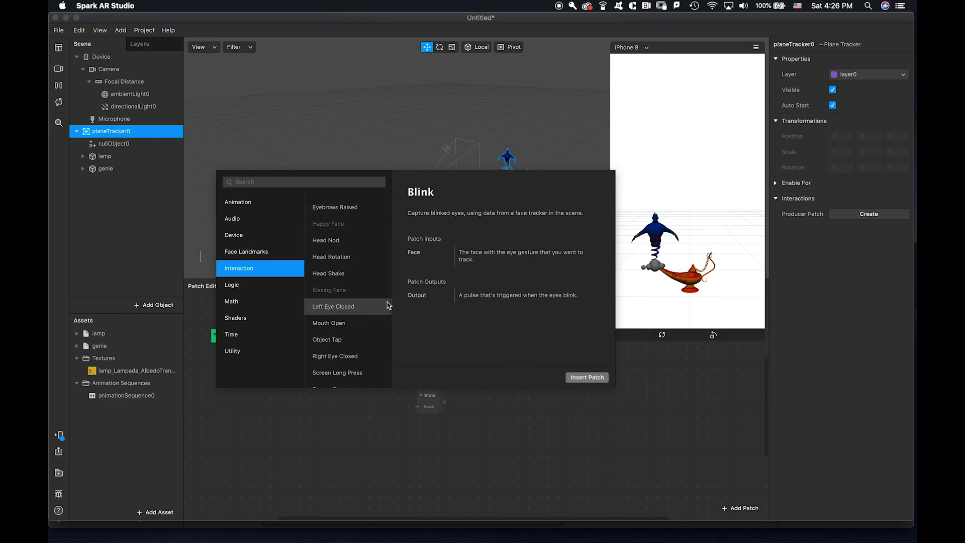
{"action": "scroll", "coordinate": [369, 332], "scroll_direction": "down", "scroll_amount": 1}
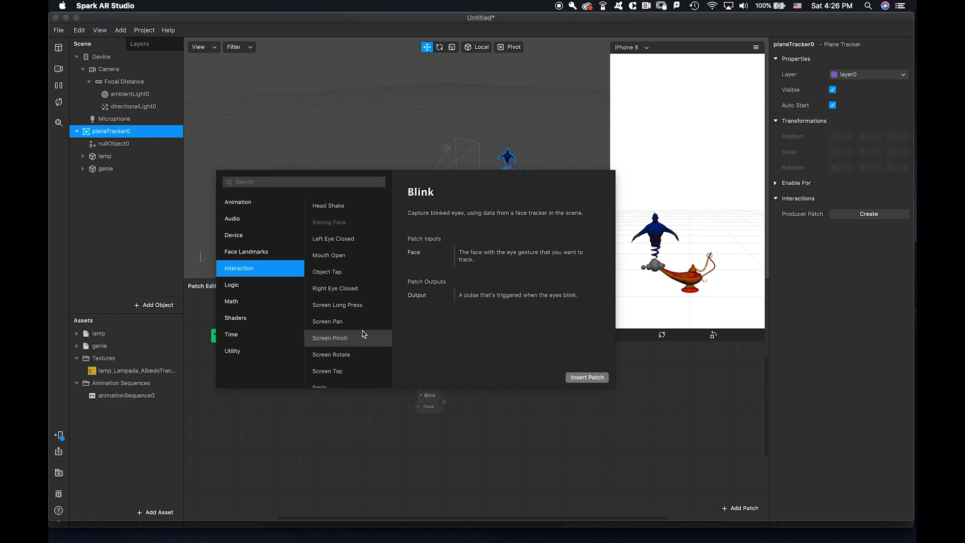
{"action": "left_click", "coordinate": [388, 370]}
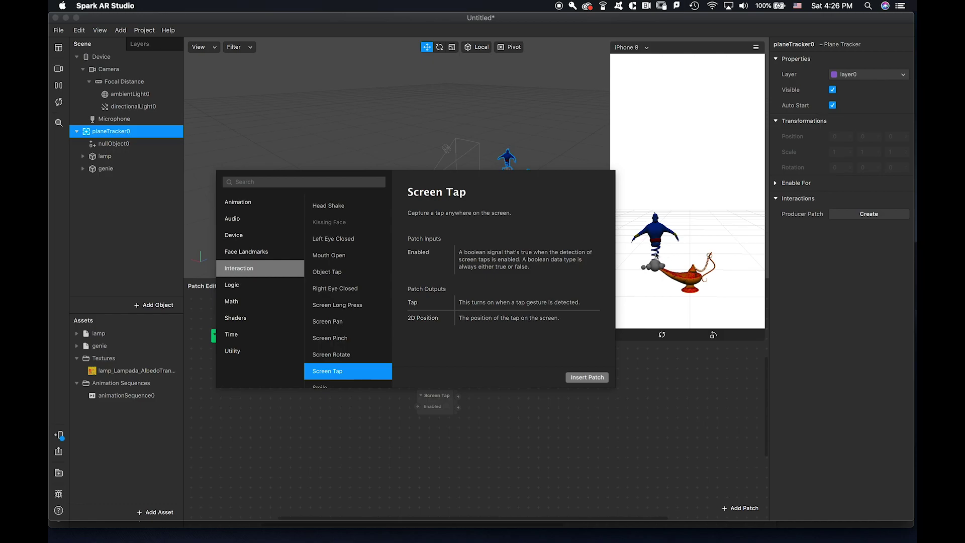
{"action": "left_click", "coordinate": [583, 378]}
{"action": "left_click_drag", "start_coordinate": [434, 395], "coordinate": [427, 327]}
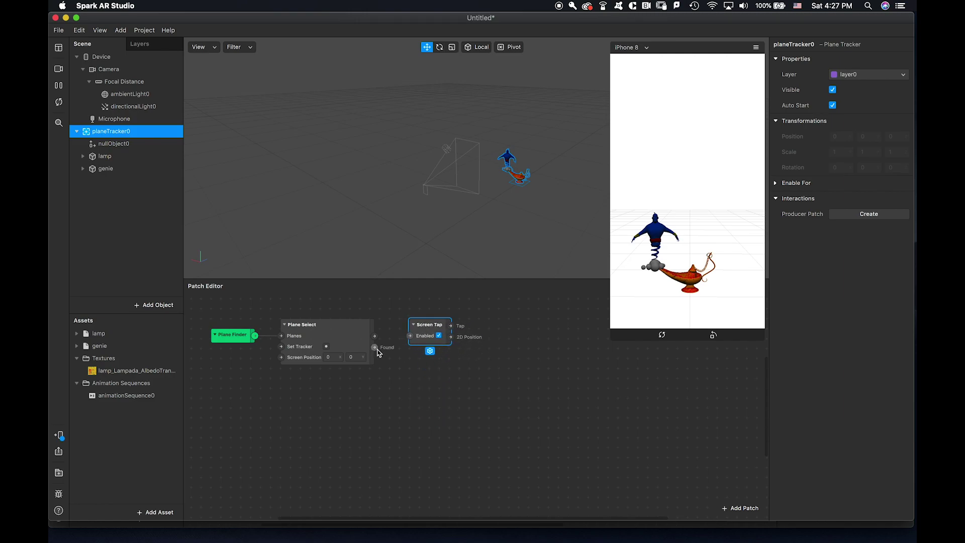
{"action": "left_click_drag", "start_coordinate": [375, 347], "coordinate": [410, 335]}
Add a Switch utility patch beside Screen Tap and connect the Tap output to its Turn On input
{"action": "right_click", "coordinate": [489, 332]}
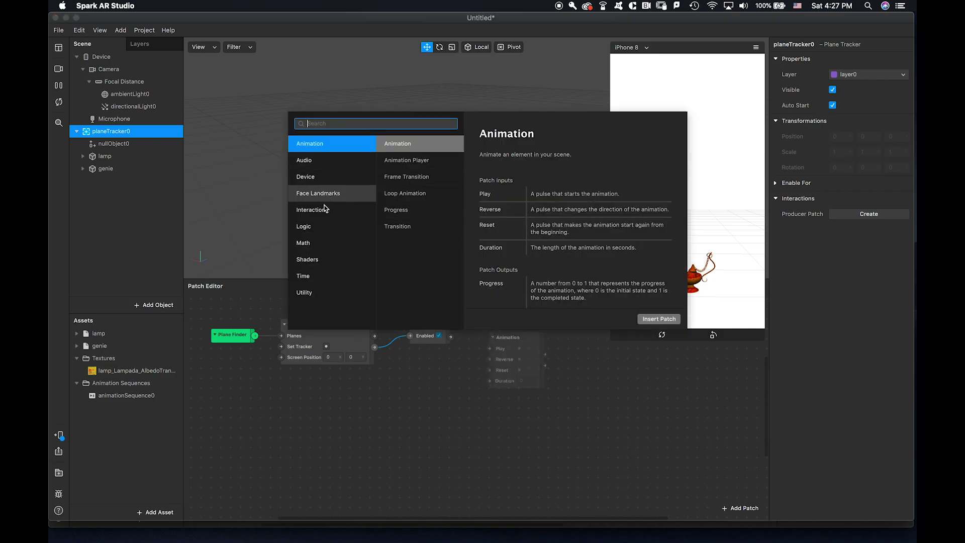
{"action": "left_click", "coordinate": [319, 294]}
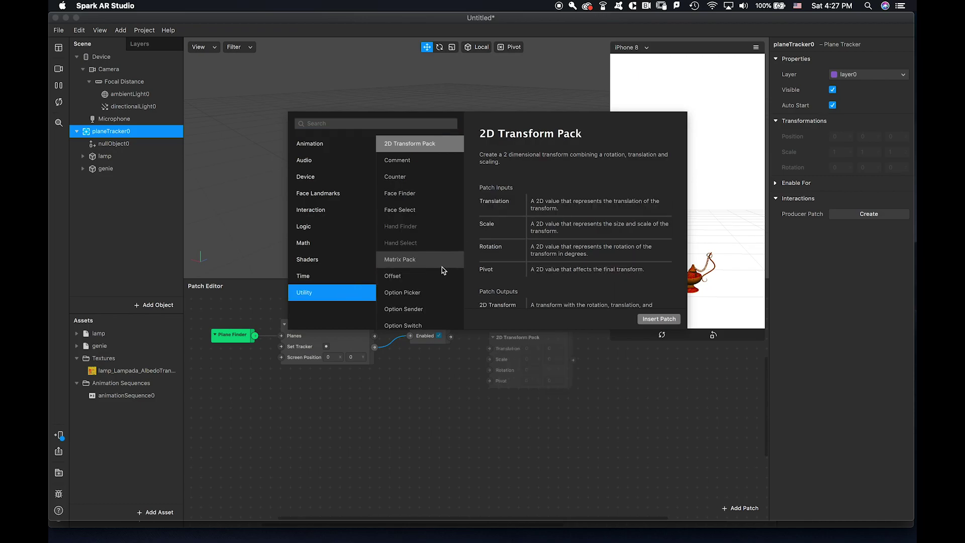
{"action": "scroll", "coordinate": [440, 262], "scroll_direction": "down", "scroll_amount": 5}
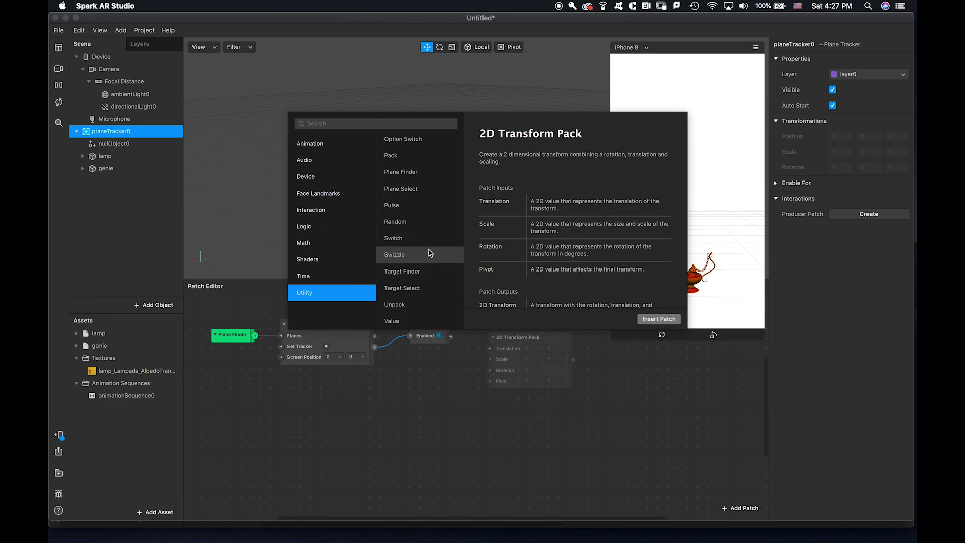
{"action": "left_click", "coordinate": [436, 244]}
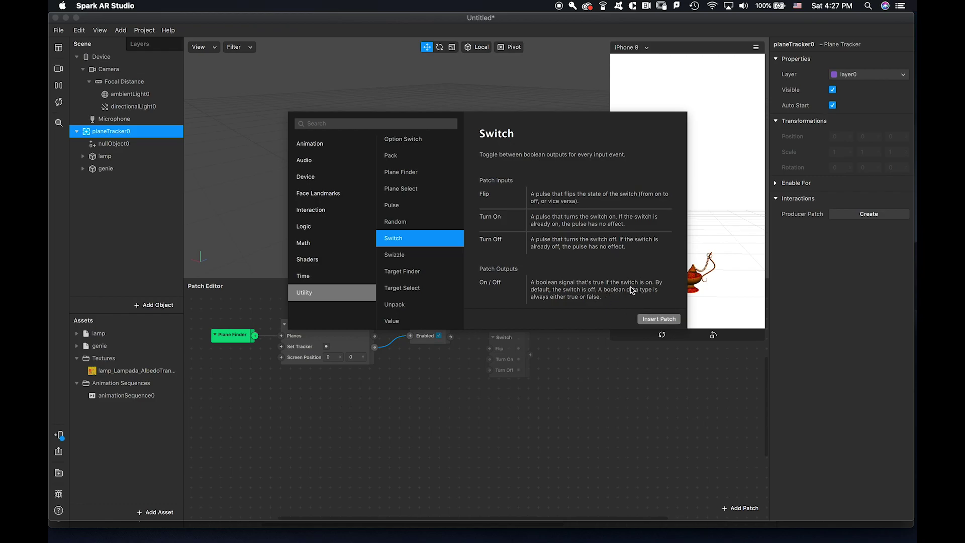
{"action": "left_click", "coordinate": [660, 319]}
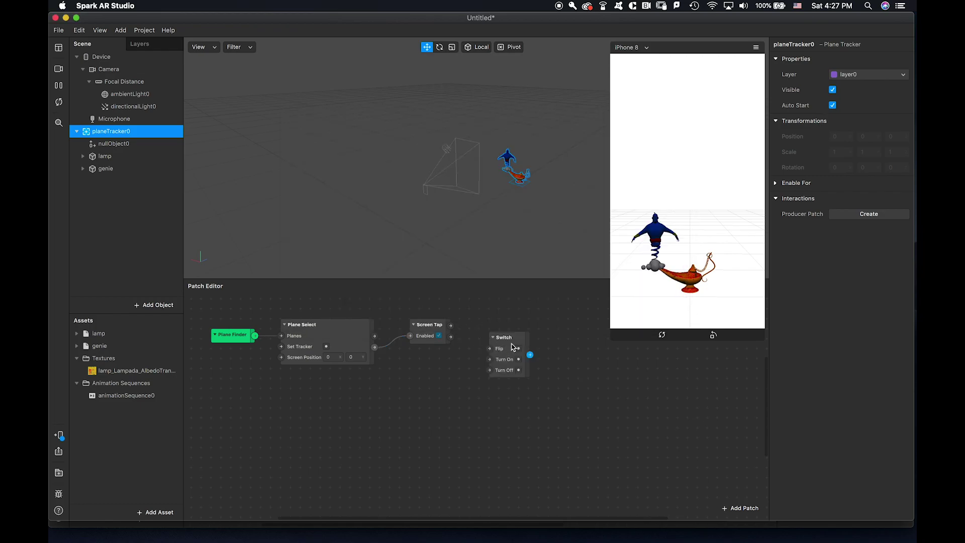
{"action": "left_click_drag", "start_coordinate": [525, 344], "coordinate": [518, 325]}
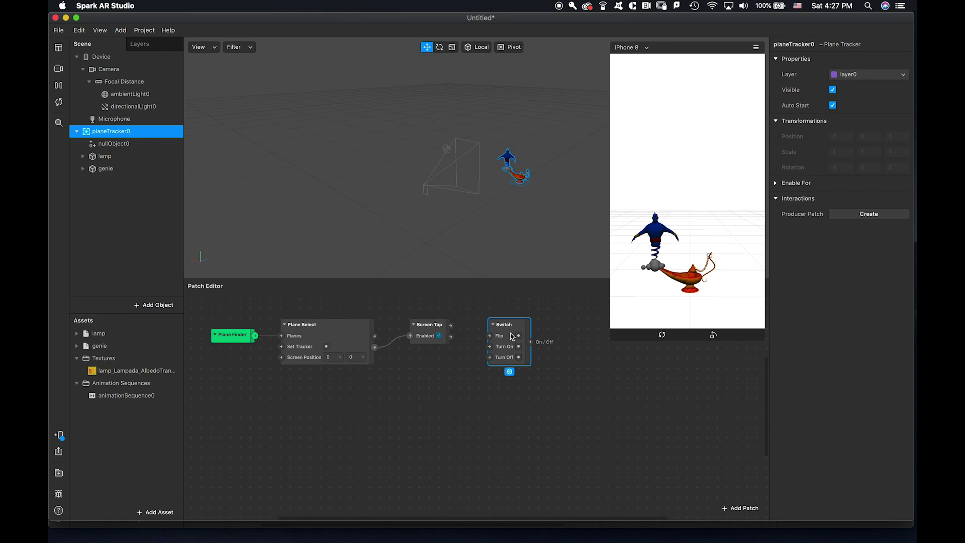
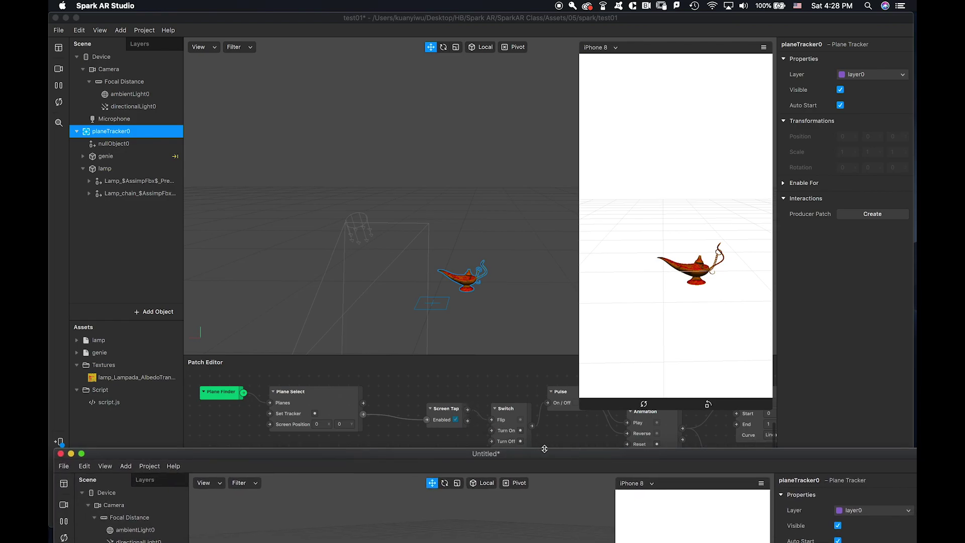
{"action": "left_click_drag", "start_coordinate": [544, 449], "coordinate": [543, 12]}
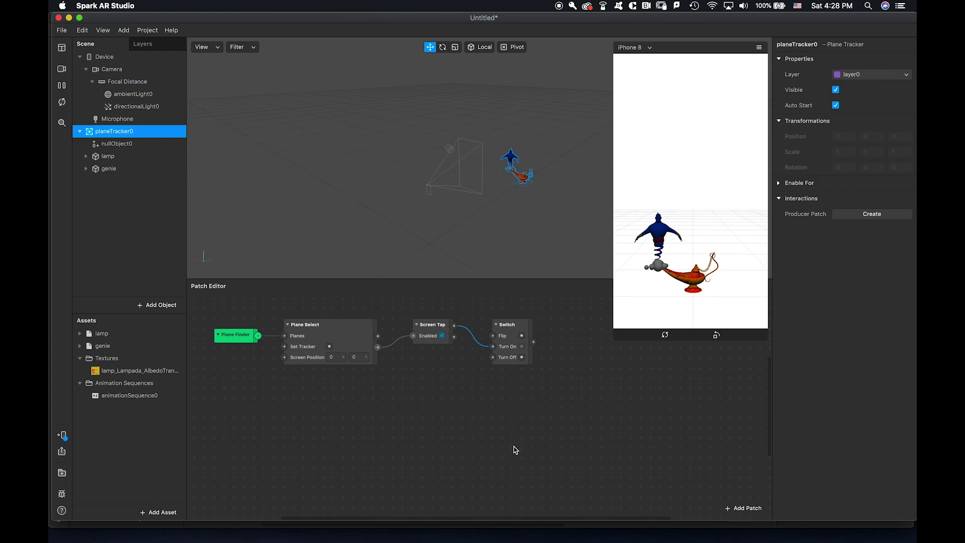
Add a Pulse utility patch and place it in line after the Switch patch
{"action": "scroll", "coordinate": [534, 437], "scroll_direction": "right", "scroll_amount": 5}
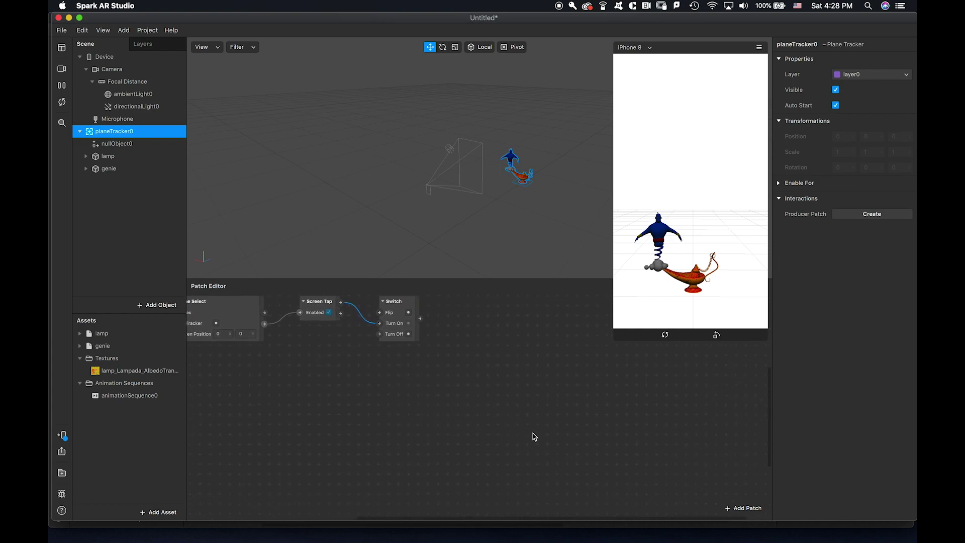
{"action": "right_click", "coordinate": [452, 401]}
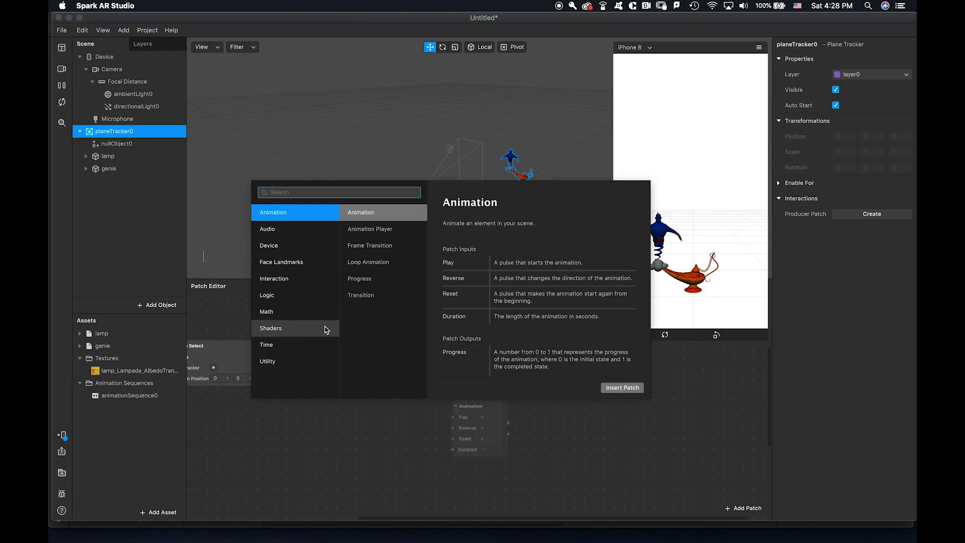
{"action": "left_click", "coordinate": [291, 362]}
{"action": "scroll", "coordinate": [416, 328], "scroll_direction": "down", "scroll_amount": 10}
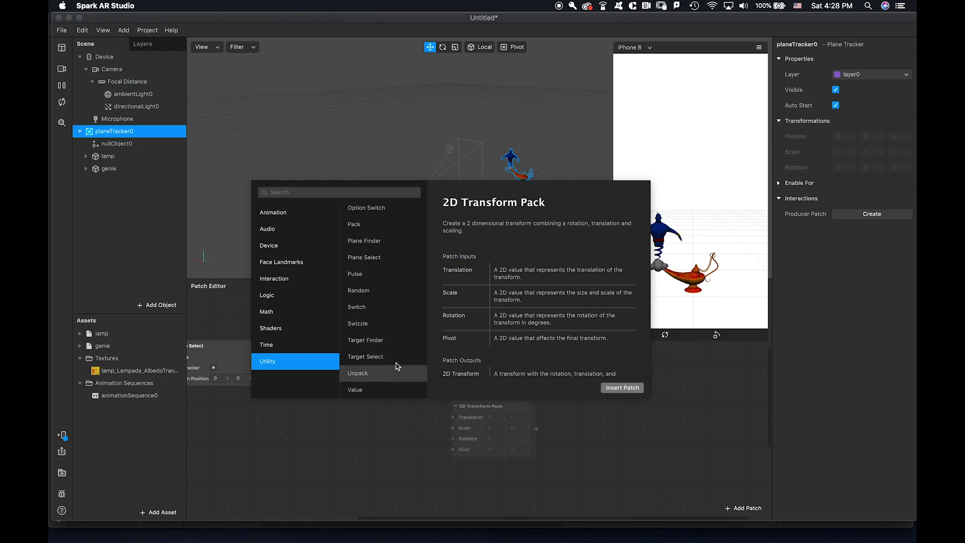
{"action": "scroll", "coordinate": [405, 315], "scroll_direction": "up", "scroll_amount": 2}
{"action": "left_click", "coordinate": [404, 307]}
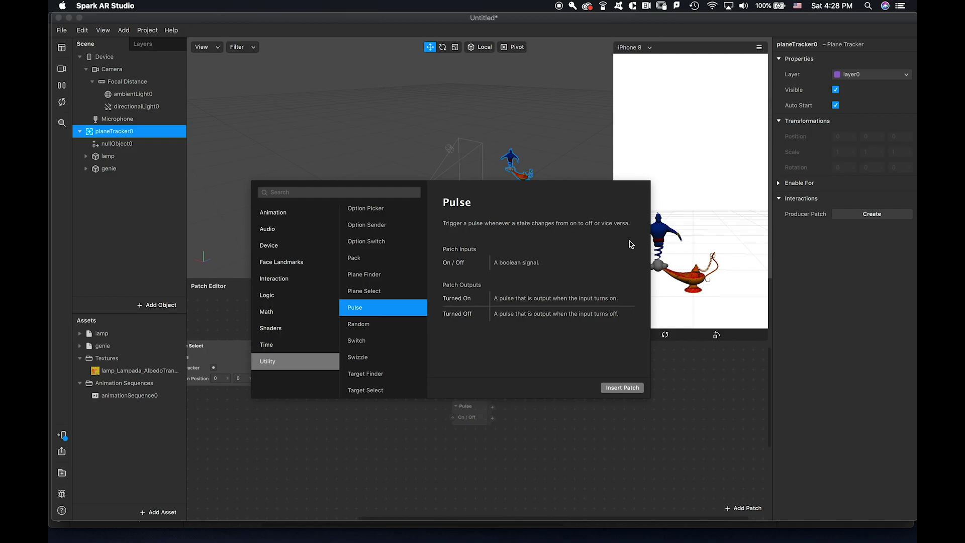
{"action": "left_click", "coordinate": [621, 388]}
{"action": "left_click_drag", "start_coordinate": [472, 410], "coordinate": [466, 350]}
{"action": "left_click_drag", "start_coordinate": [346, 350], "coordinate": [339, 347]}
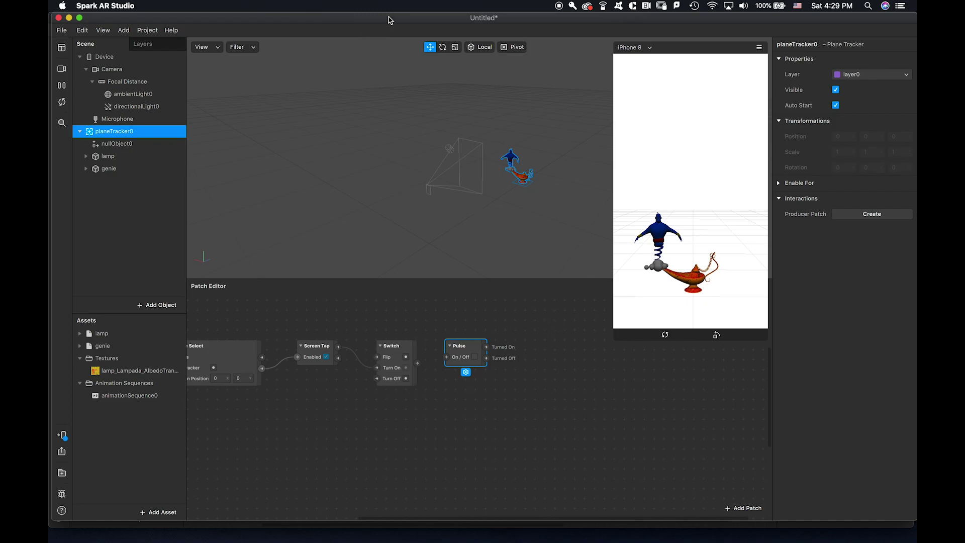
Following the test01 project, reroute Screen Tap's Tap output to the Switch's Flip input and connect the Switch's output to Pulse's On / Off input
{"action": "left_click_drag", "start_coordinate": [390, 21], "coordinate": [356, 485]}
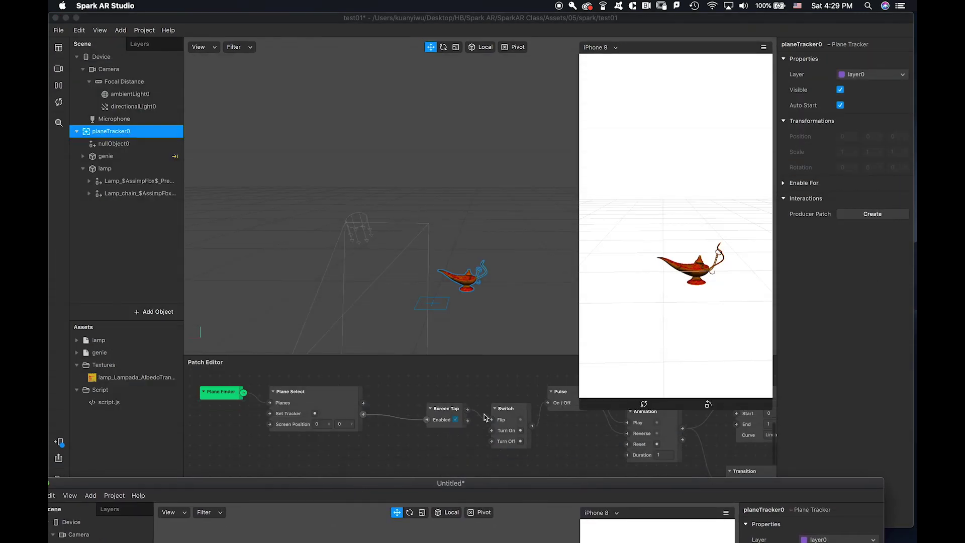
{"action": "left_click_drag", "start_coordinate": [457, 484], "coordinate": [498, 19]}
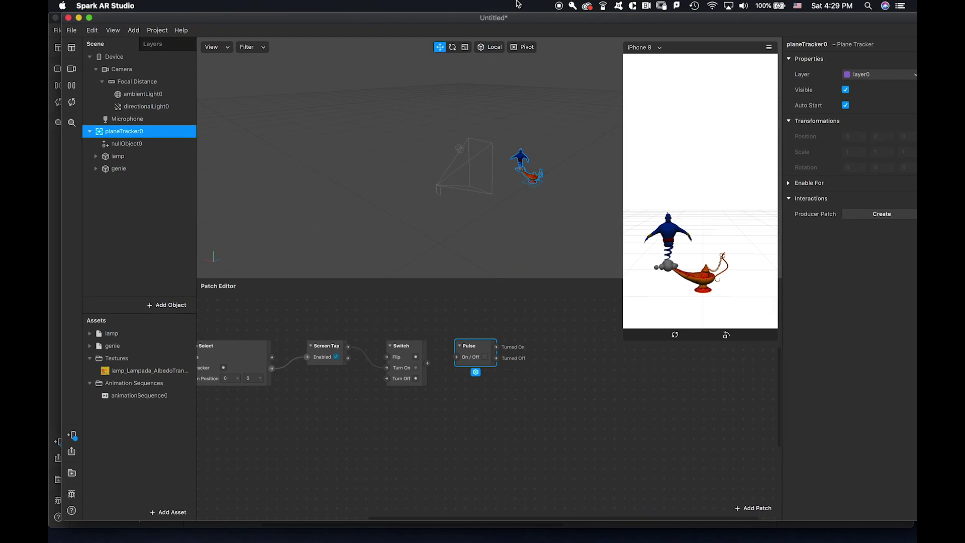
{"action": "left_click_drag", "start_coordinate": [345, 351], "coordinate": [388, 375]}
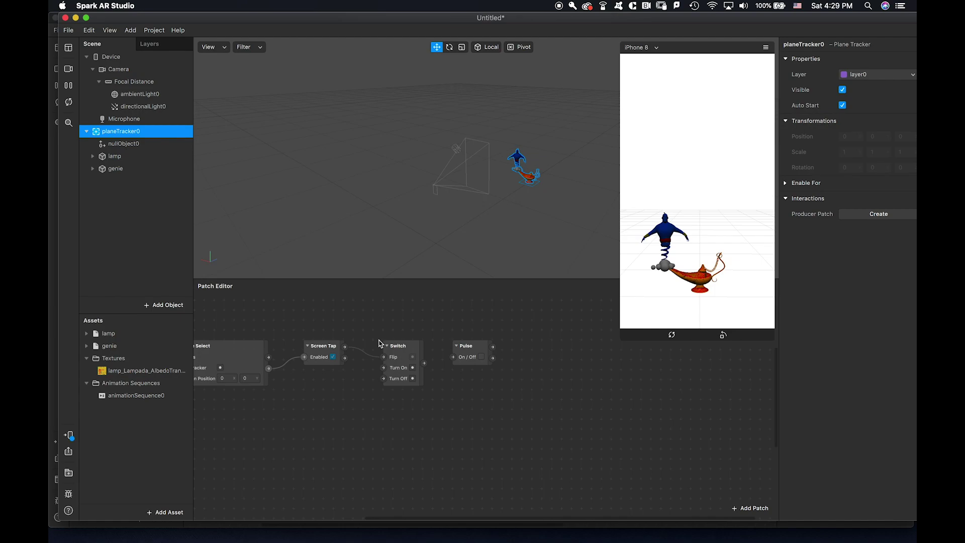
{"action": "left_click_drag", "start_coordinate": [424, 362], "coordinate": [454, 357]}
{"action": "left_click_drag", "start_coordinate": [598, 20], "coordinate": [573, 9]}
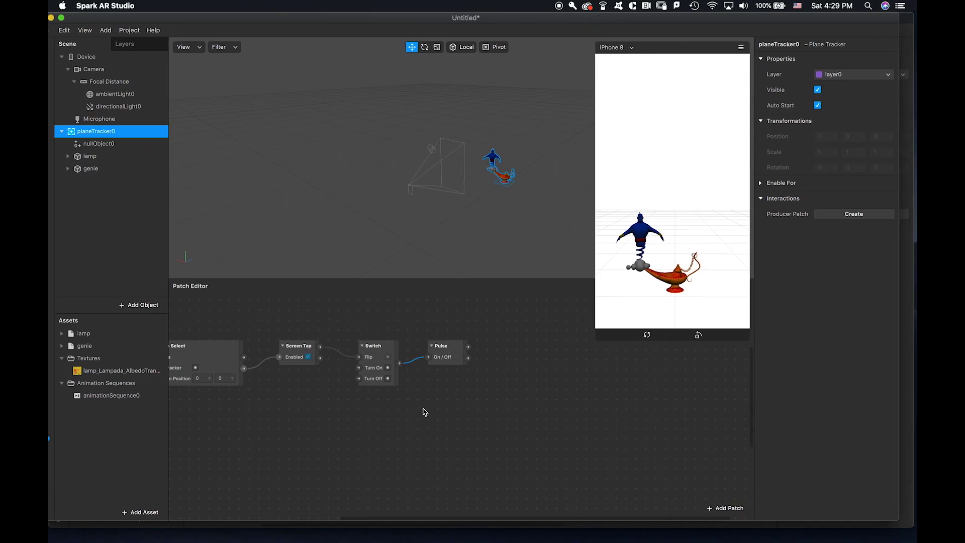
Add a Transition animation patch after Pulse and shrink the device preview so that it leaves the patch uncovered
{"action": "double_click", "coordinate": [504, 354]}
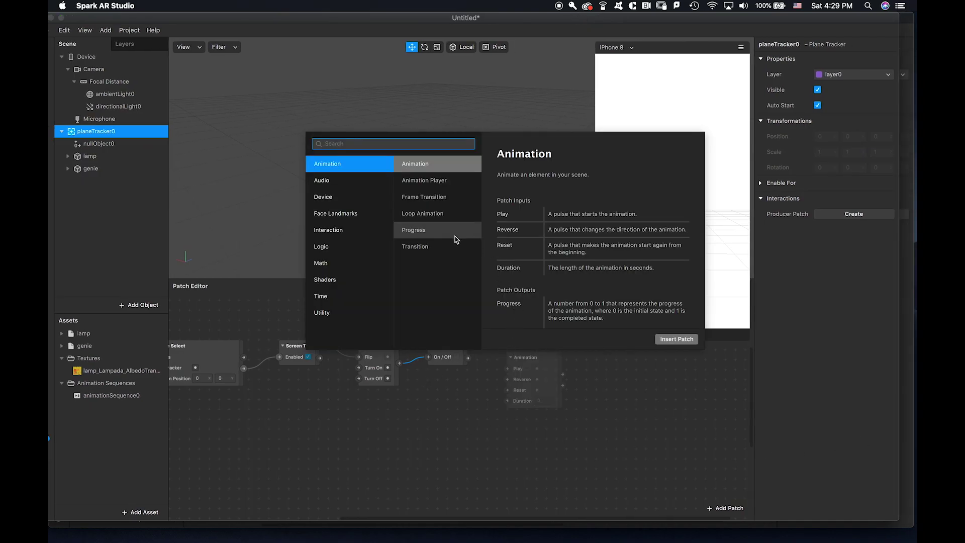
{"action": "left_click", "coordinate": [438, 247]}
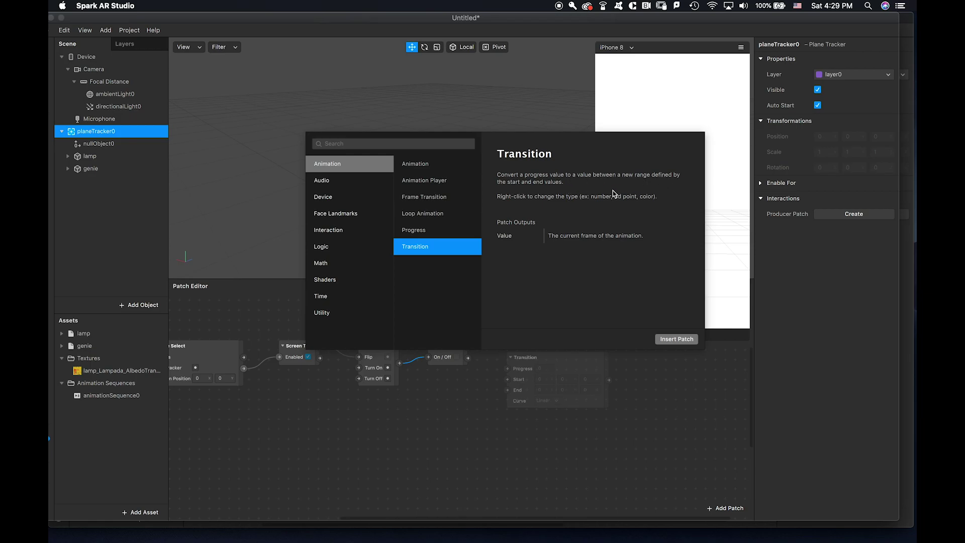
{"action": "left_click", "coordinate": [684, 340]}
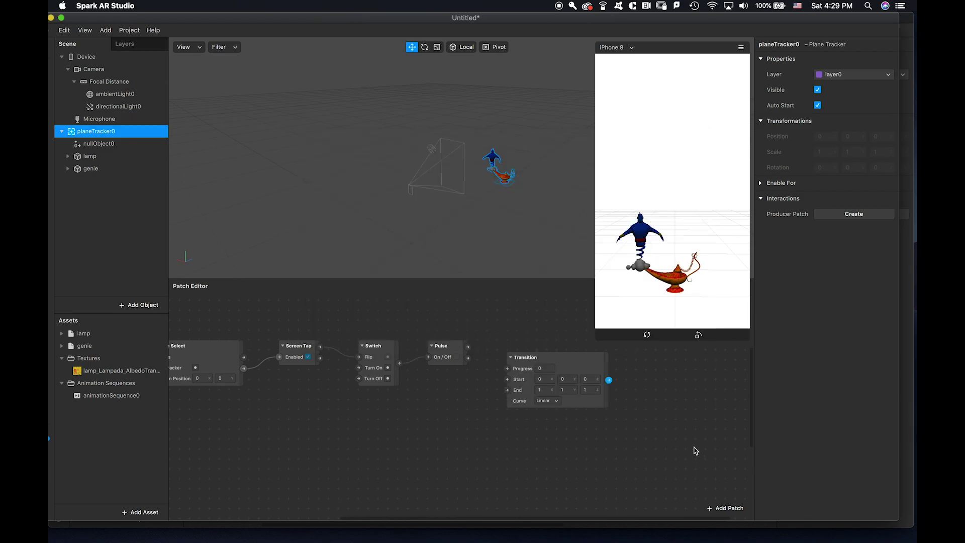
{"action": "left_click_drag", "start_coordinate": [572, 364], "coordinate": [570, 332]}
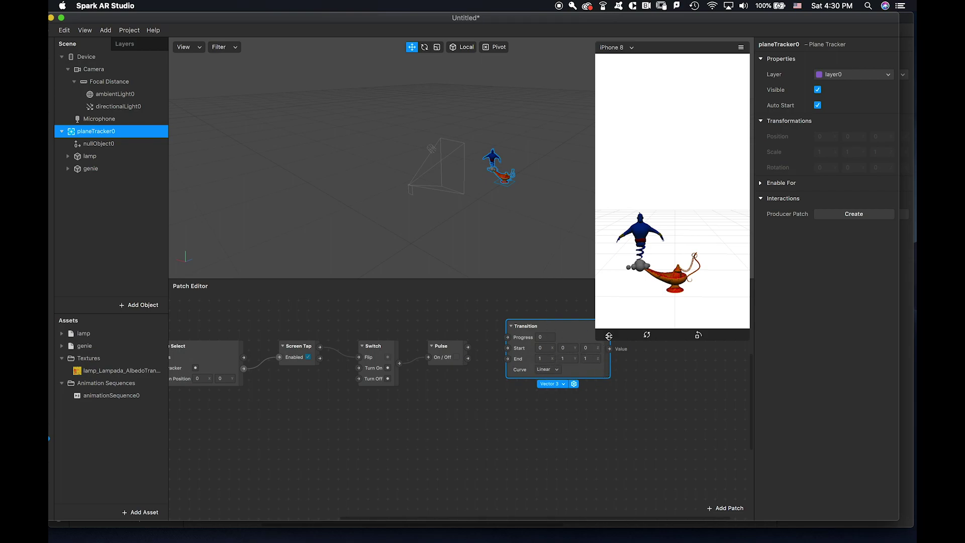
{"action": "left_click_drag", "start_coordinate": [596, 339], "coordinate": [656, 306]}
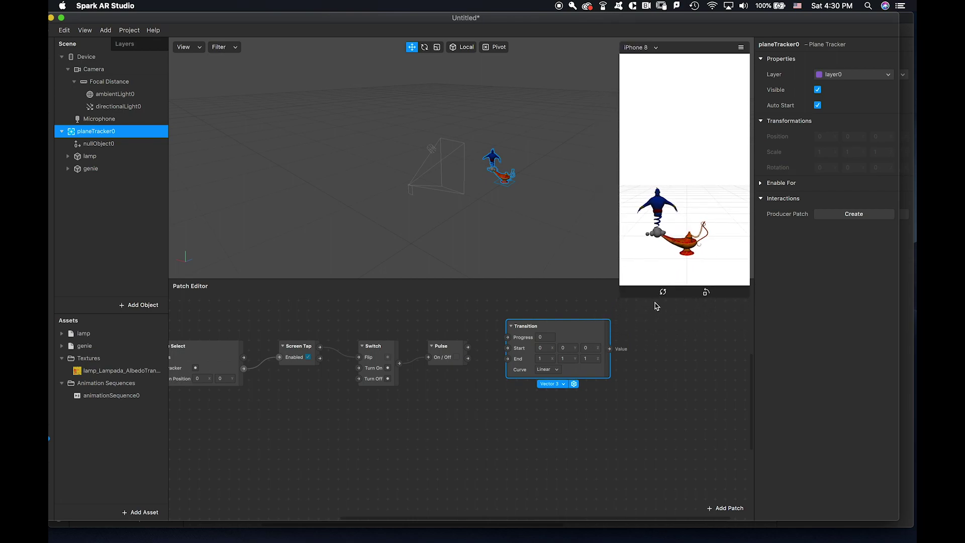
{"action": "mouse_move", "coordinate": [557, 328]}
{"action": "left_mouse_down"}
{"action": "mouse_move", "coordinate": [534, 317]}
{"action": "mouse_move", "coordinate": [556, 318]}
{"action": "left_mouse_up"}
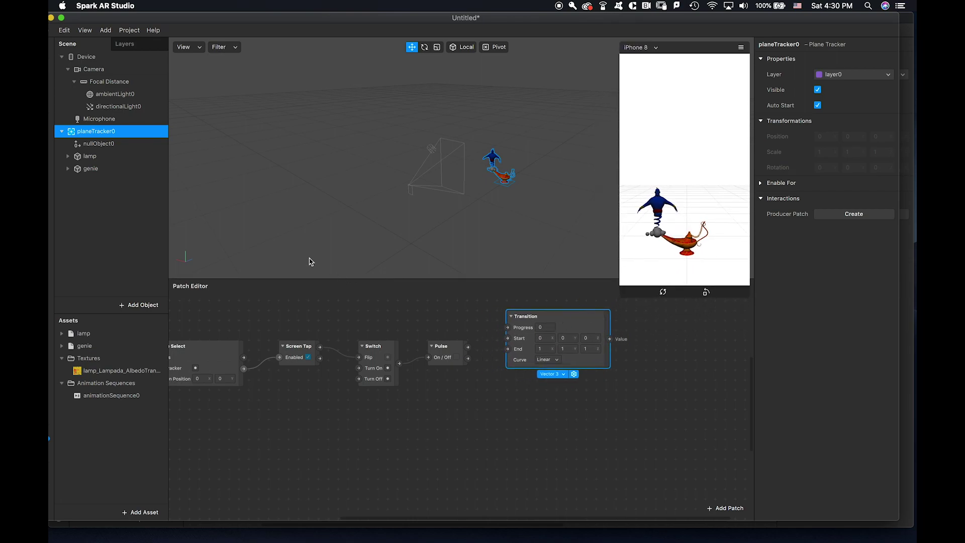
Create a Scale patch for the genie, place it beside the Transition patch and connect Transition's Value output to its 3D Scale input
{"action": "left_click", "coordinate": [127, 171]}
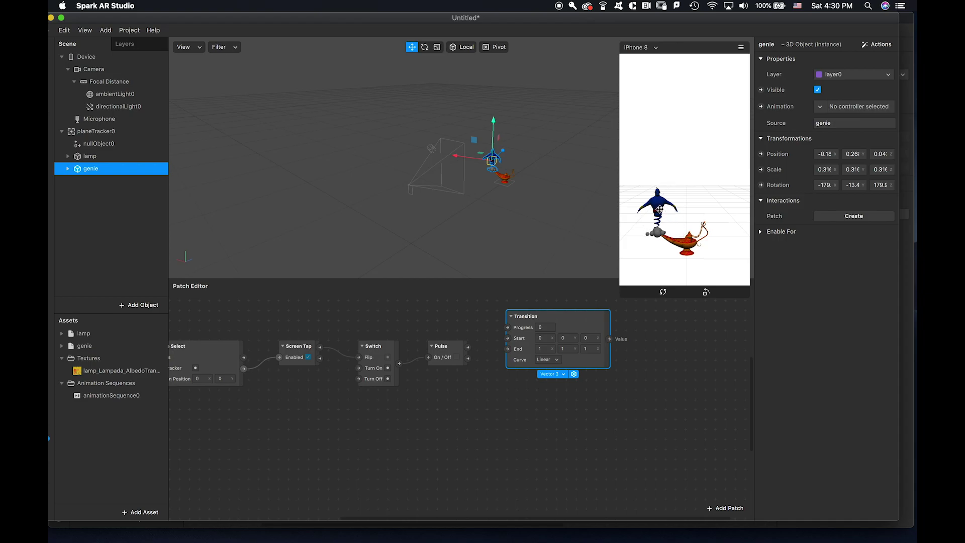
{"action": "left_click", "coordinate": [817, 90]}
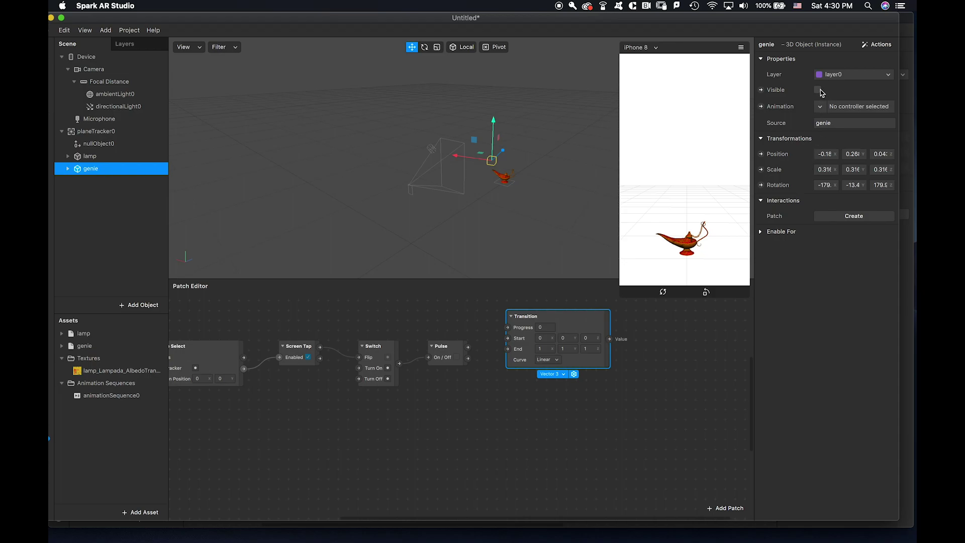
{"action": "left_click", "coordinate": [761, 170]}
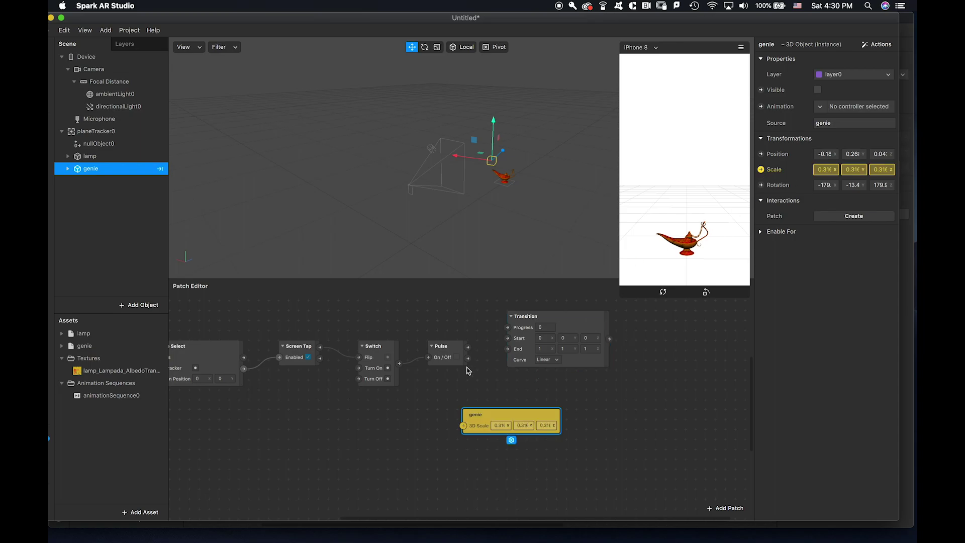
{"action": "left_click_drag", "start_coordinate": [509, 417], "coordinate": [692, 309]}
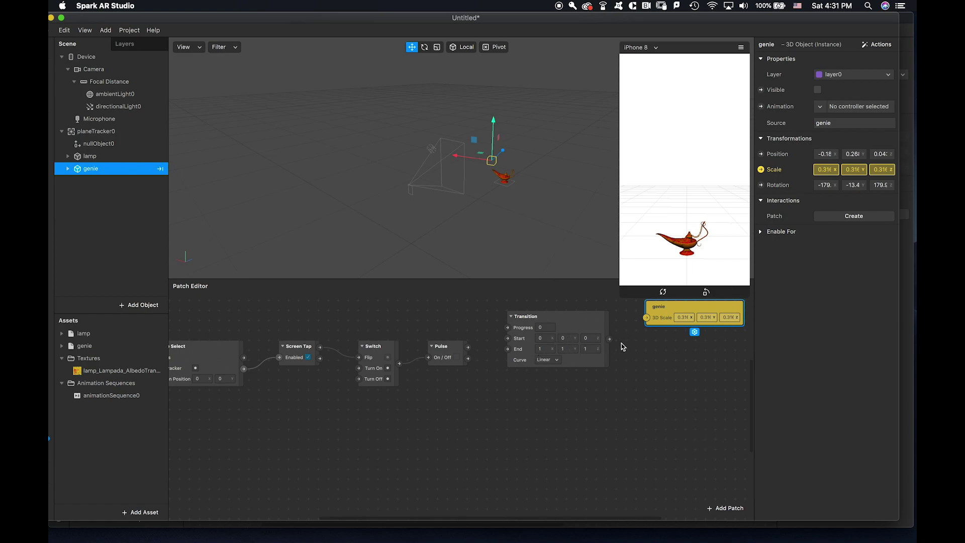
{"action": "left_click", "coordinate": [817, 90]}
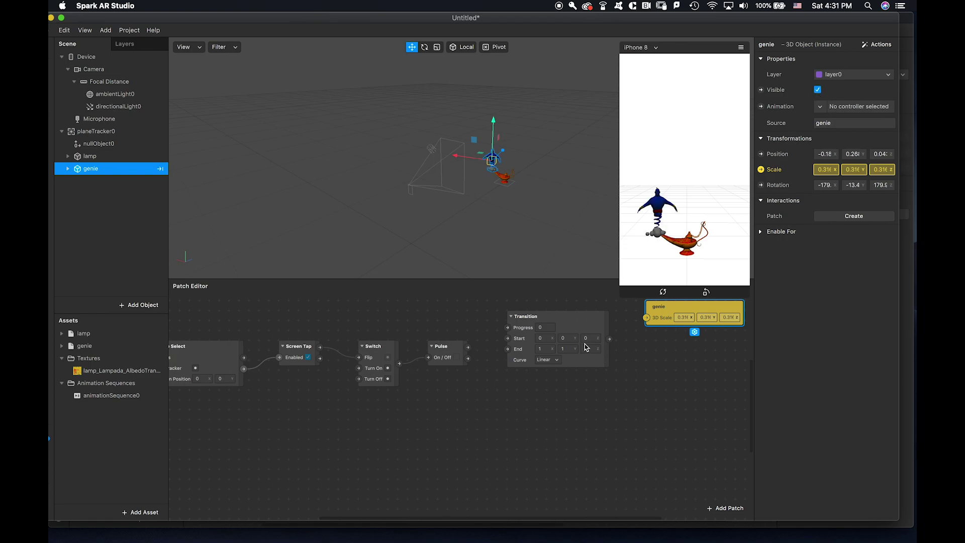
{"action": "left_click_drag", "start_coordinate": [609, 339], "coordinate": [646, 318]}
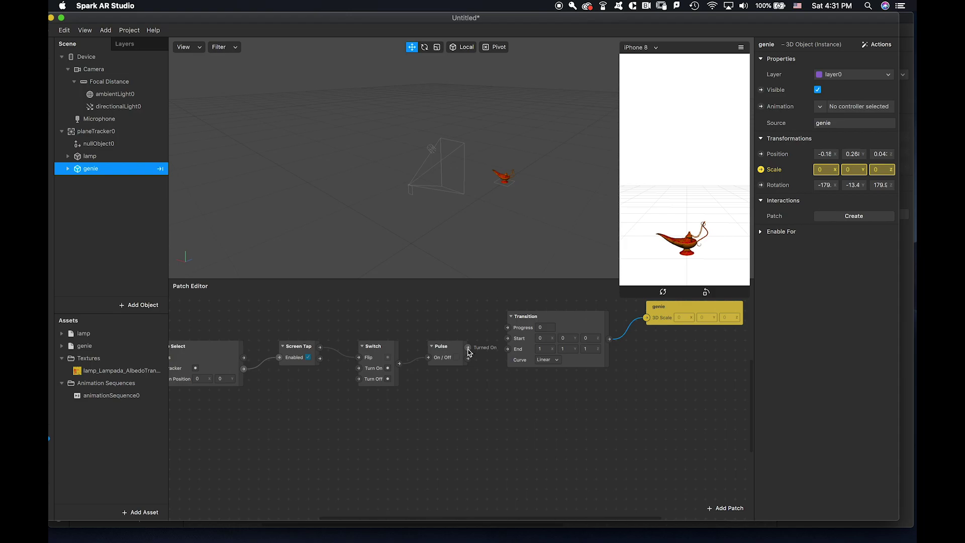
Try to drive Transition's Start input from Pulse, first with the Turned On output and then with Turned Off
{"action": "left_click_drag", "start_coordinate": [468, 350], "coordinate": [502, 332]}
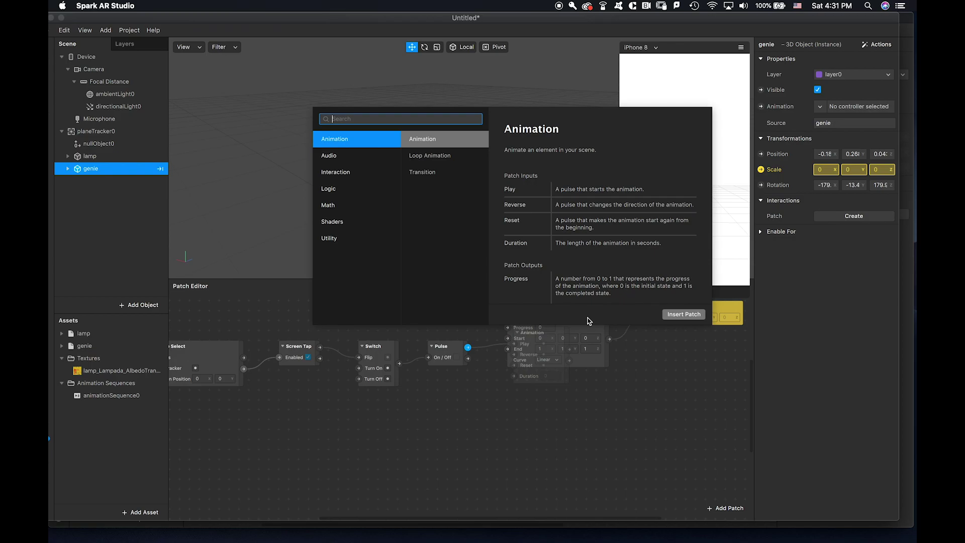
{"action": "left_click", "coordinate": [487, 394]}
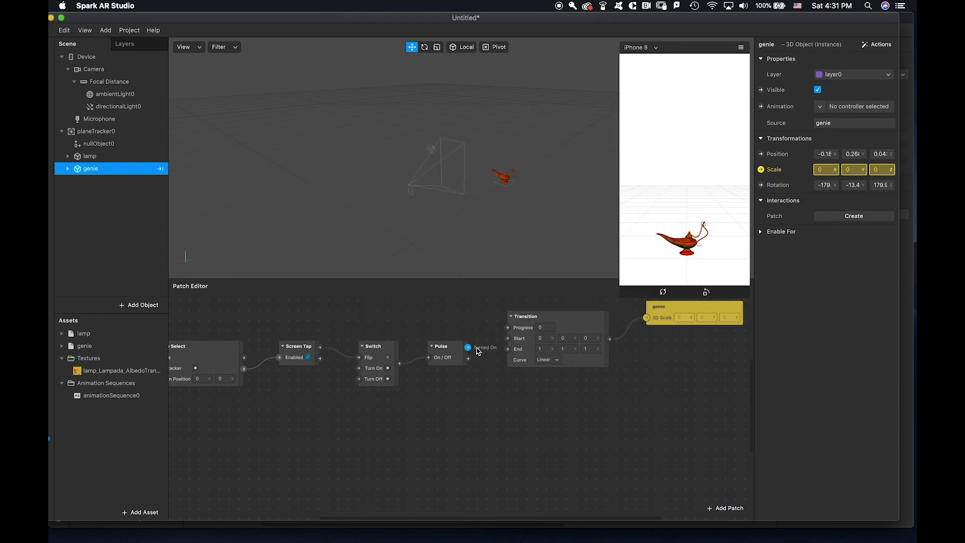
{"action": "left_click_drag", "start_coordinate": [468, 348], "coordinate": [507, 338]}
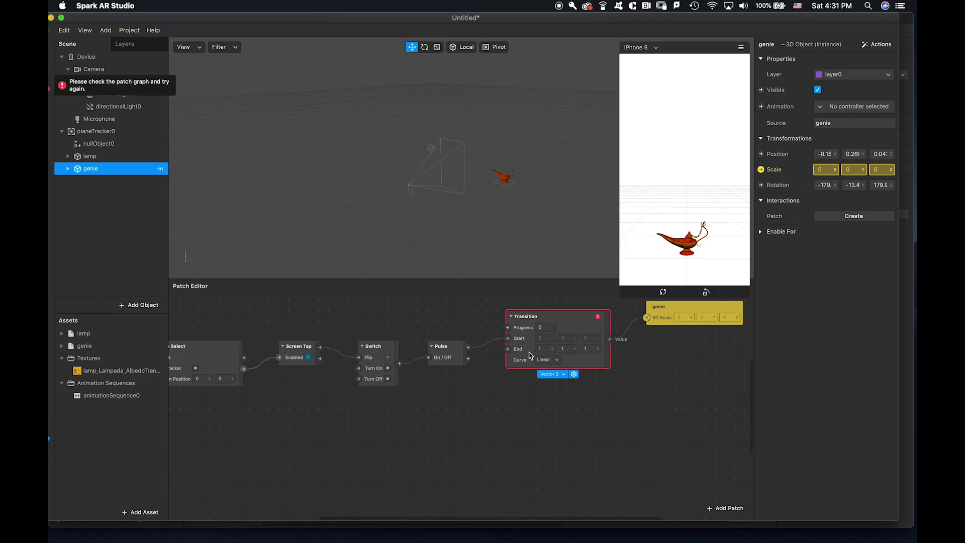
{"action": "left_click", "coordinate": [477, 358]}
{"action": "left_click_drag", "start_coordinate": [469, 358], "coordinate": [478, 360]}
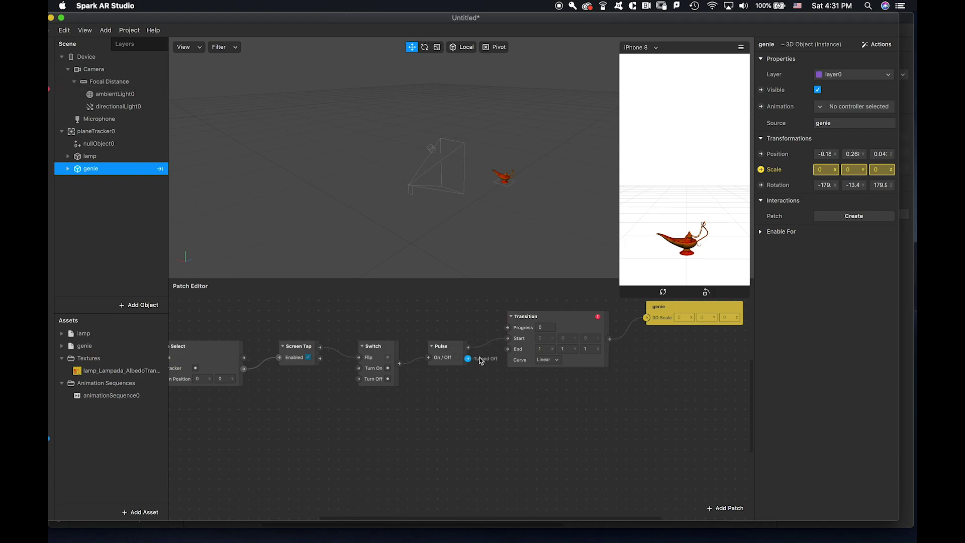
{"action": "left_click", "coordinate": [478, 437]}
{"action": "left_click", "coordinate": [740, 46]}
{"action": "left_click", "coordinate": [778, 69]}
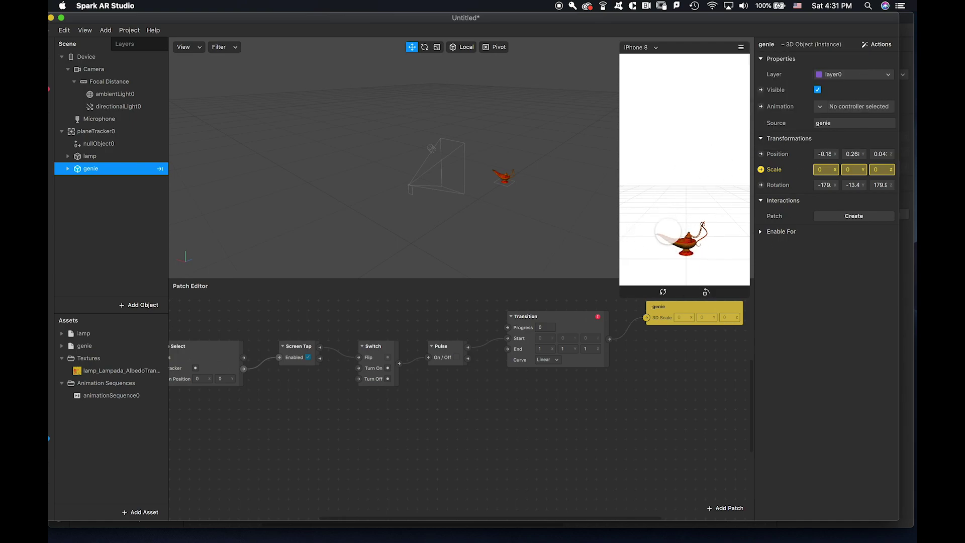
{"action": "mouse_move", "coordinate": [598, 319]}
{"action": "left_click_drag", "start_coordinate": [471, 360], "coordinate": [507, 338]}
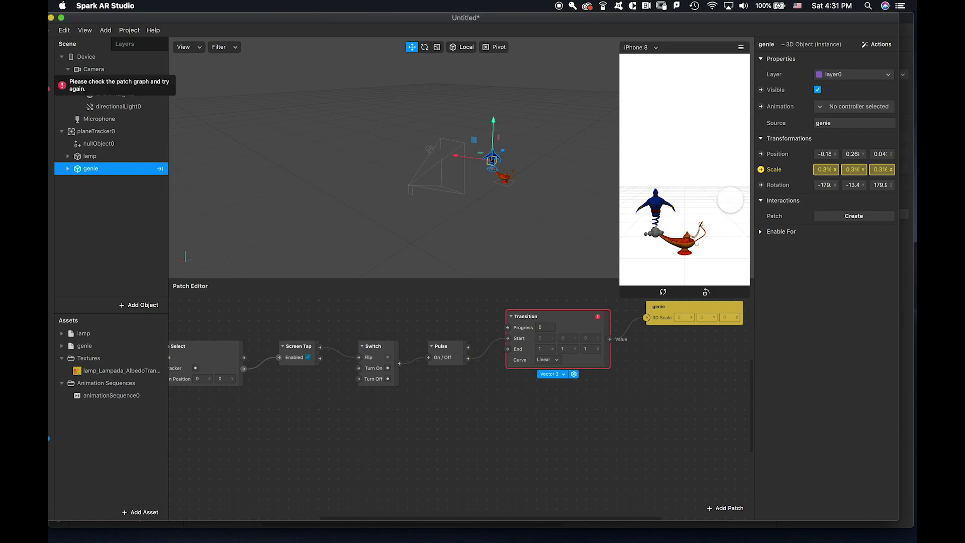
Check the patch graph of the test01 project behind the untitled project for what follows Pulse
{"action": "left_click_drag", "start_coordinate": [720, 19], "coordinate": [693, 452]}
{"action": "left_click", "coordinate": [584, 411]}
{"action": "left_click_drag", "start_coordinate": [585, 410], "coordinate": [589, 464]}
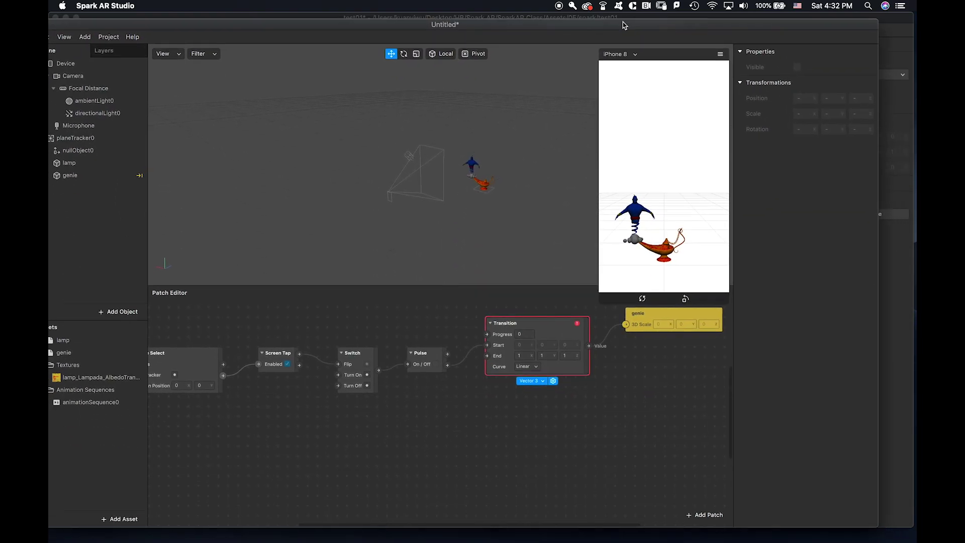
{"action": "left_click_drag", "start_coordinate": [623, 25], "coordinate": [648, 4]}
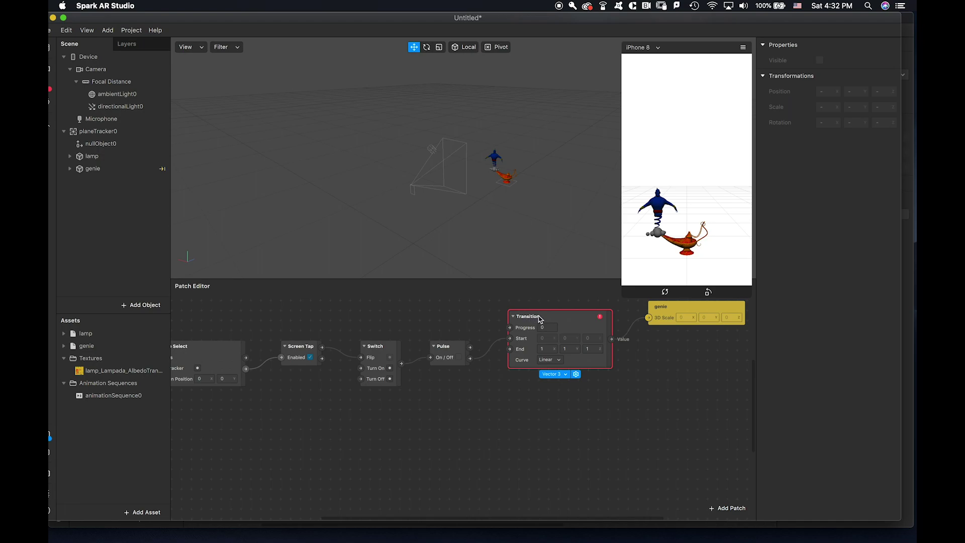
Delete the Transition patch and the genie's 3D Scale patch
{"action": "key", "text": "BackSpace"}
{"action": "left_click", "coordinate": [692, 310]}
{"action": "key", "text": "BackSpace"}
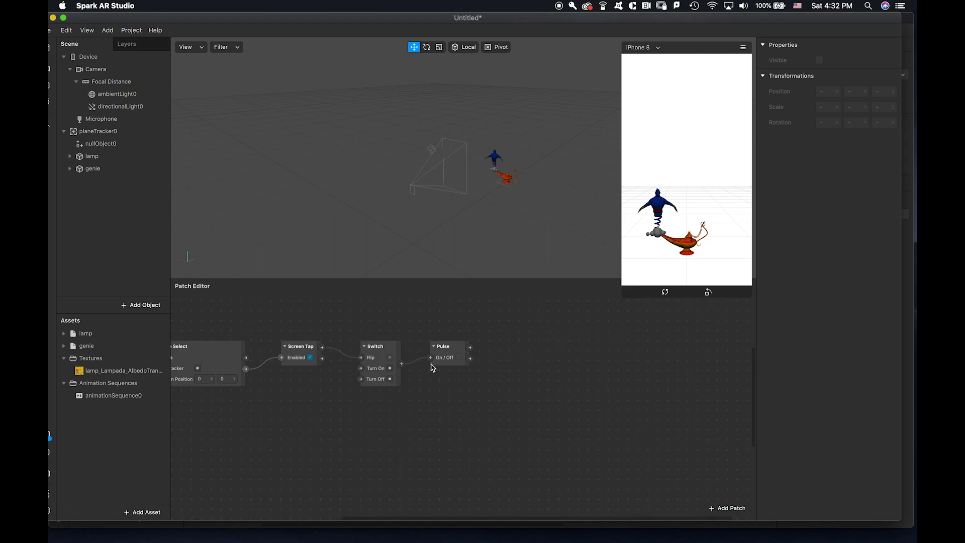
Add an Animation patch from the Animation category and place it beside Pulse
{"action": "double_click", "coordinate": [505, 352]}
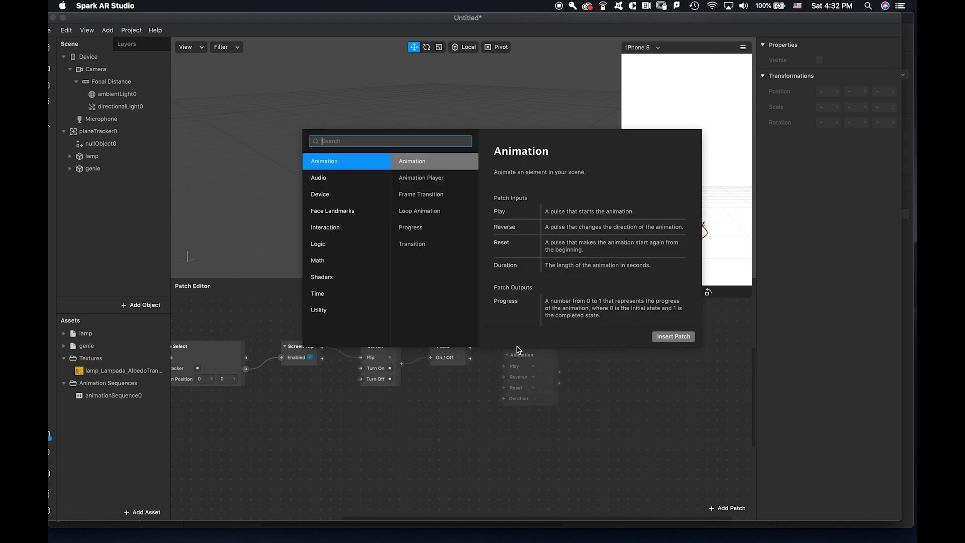
{"action": "left_click", "coordinate": [425, 162]}
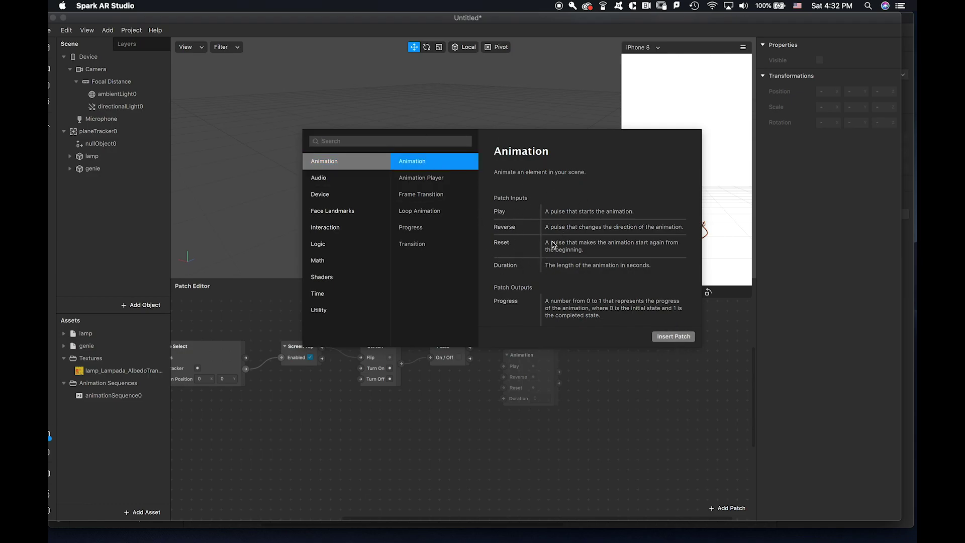
{"action": "left_click", "coordinate": [674, 336]}
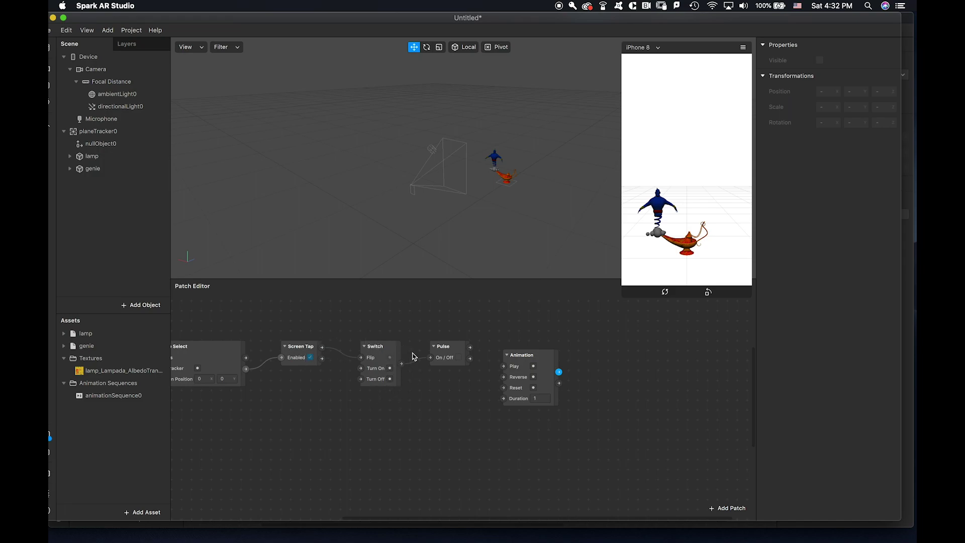
{"action": "left_click_drag", "start_coordinate": [413, 356], "coordinate": [431, 358]}
{"action": "left_click_drag", "start_coordinate": [550, 351], "coordinate": [555, 333]}
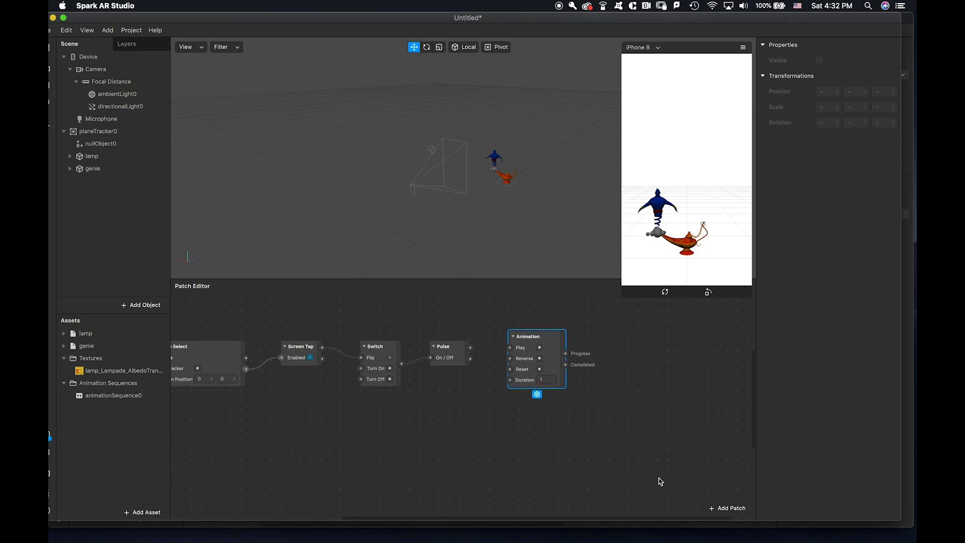
Following the test01 project, connect Pulse's Turned On output to Animation's Play input and Turned Off to Reverse
{"action": "left_click_drag", "start_coordinate": [470, 348], "coordinate": [509, 348]}
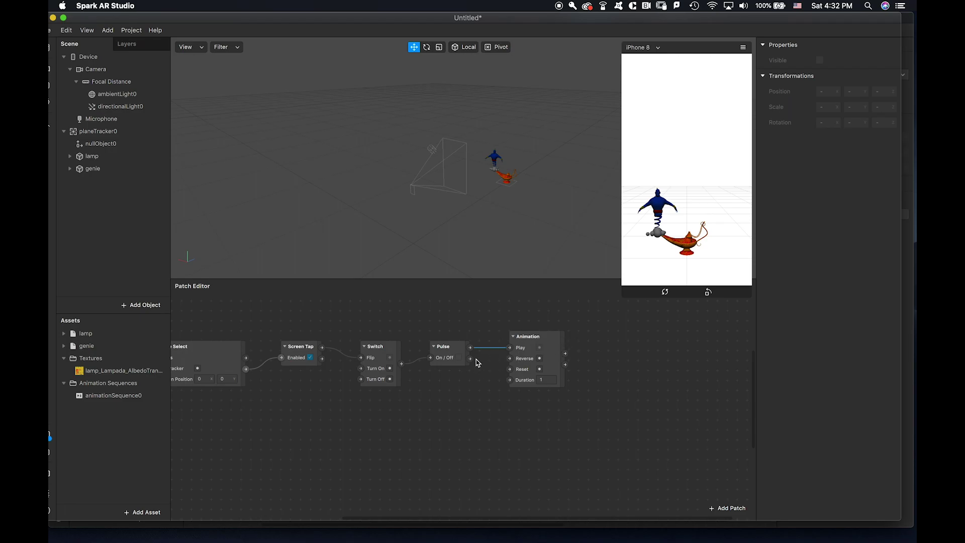
{"action": "left_click_drag", "start_coordinate": [637, 20], "coordinate": [623, 501]}
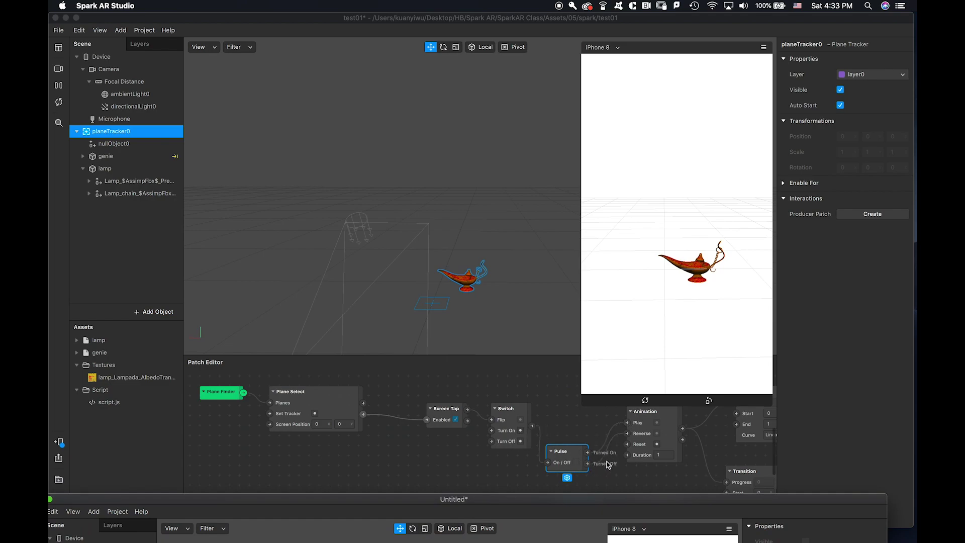
{"action": "left_click_drag", "start_coordinate": [618, 499], "coordinate": [656, 18]}
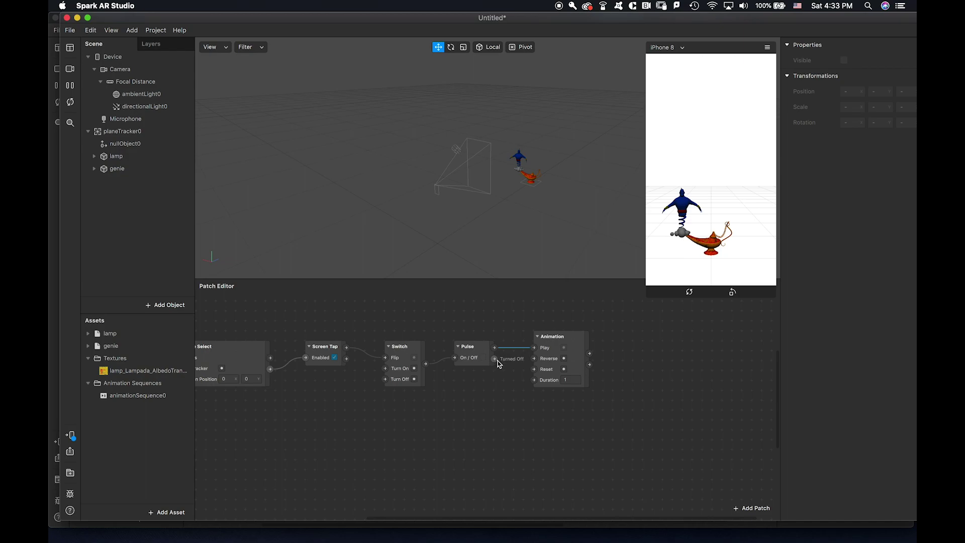
{"action": "left_click_drag", "start_coordinate": [497, 361], "coordinate": [534, 359]}
Add a Transition patch and place it after the Animation patch, slightly higher in the graph
{"action": "right_click", "coordinate": [618, 357]}
{"action": "left_click", "coordinate": [564, 249]}
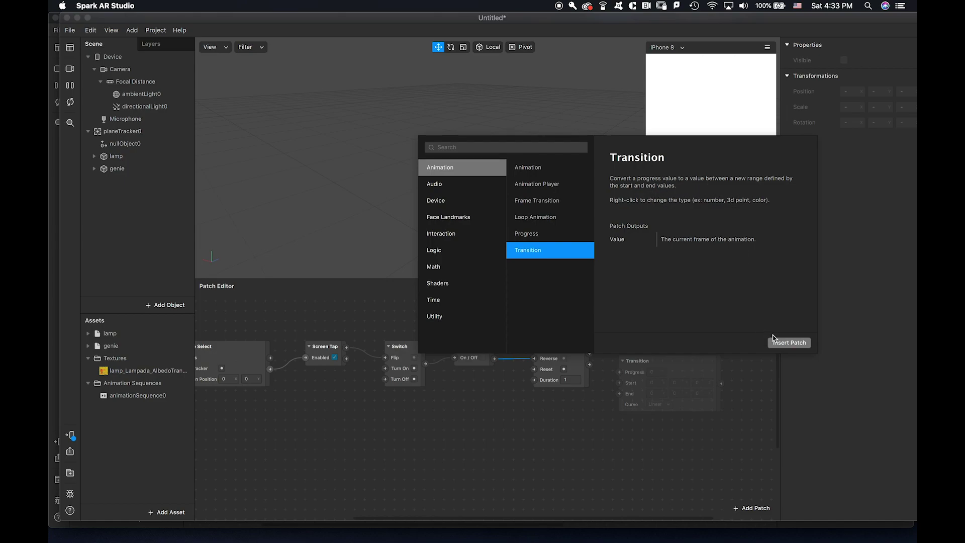
{"action": "left_click", "coordinate": [787, 342]}
{"action": "left_click_drag", "start_coordinate": [681, 362], "coordinate": [689, 321]}
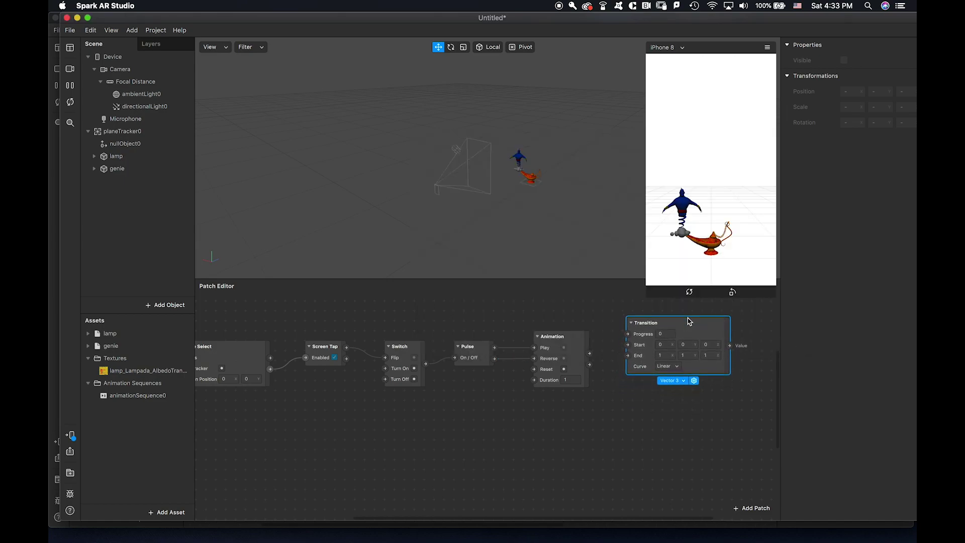
{"action": "left_click", "coordinate": [599, 457]}
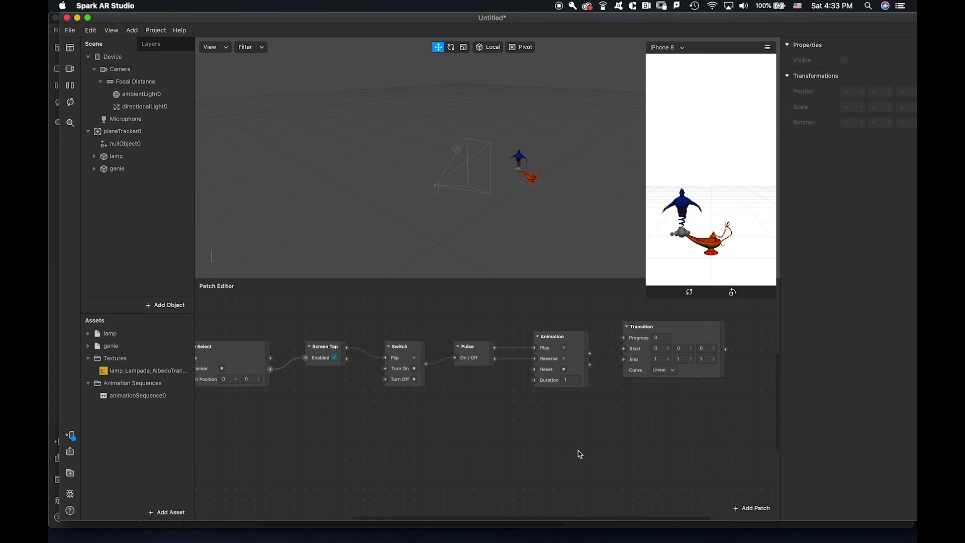
{"action": "scroll", "coordinate": [589, 455], "scroll_direction": "right", "scroll_amount": 5}
{"action": "scroll", "coordinate": [603, 449], "scroll_direction": "down", "scroll_amount": 2}
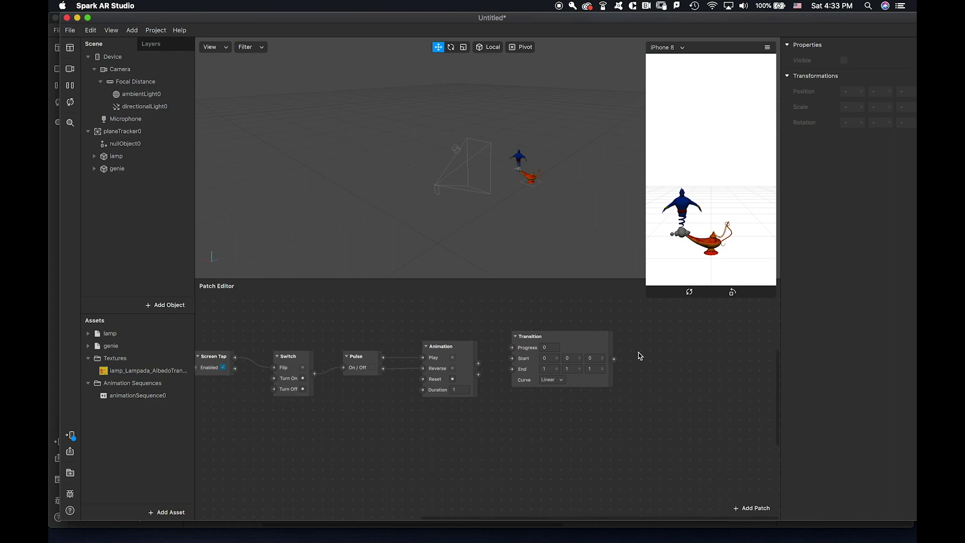
{"action": "left_click_drag", "start_coordinate": [586, 340], "coordinate": [603, 320]}
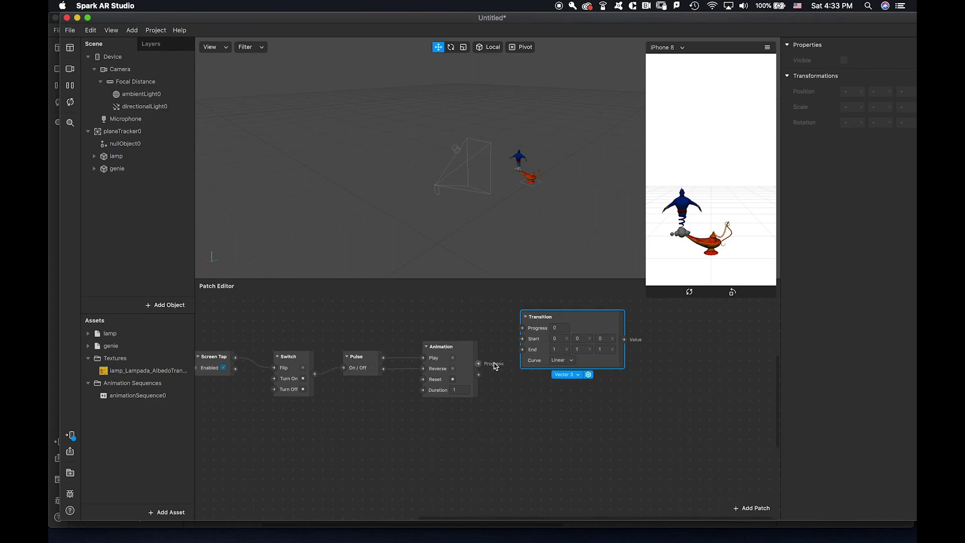
Add a second Transition patch and align it directly below the first one
{"action": "double_click", "coordinate": [550, 449]}
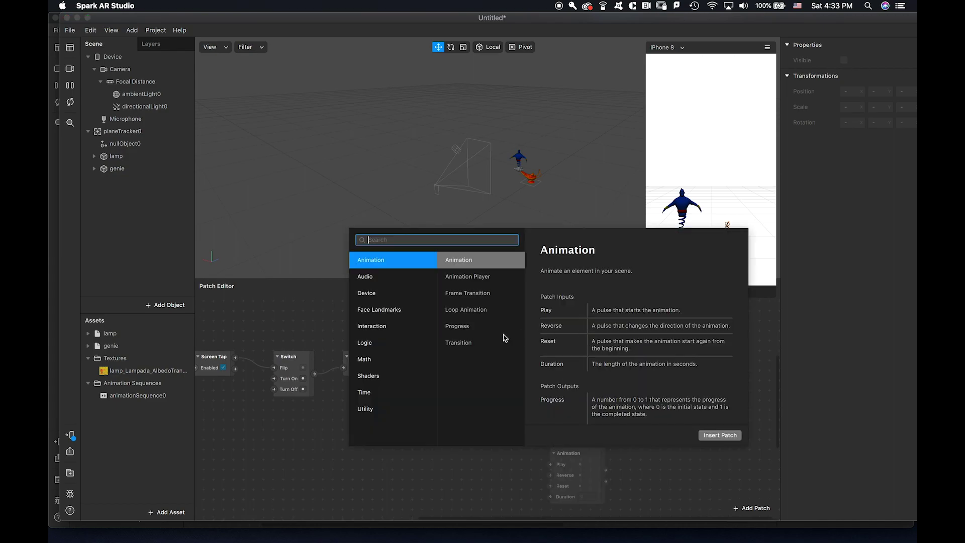
{"action": "left_click", "coordinate": [458, 342]}
{"action": "left_click", "coordinate": [724, 435]}
{"action": "left_click_drag", "start_coordinate": [603, 458], "coordinate": [575, 431]}
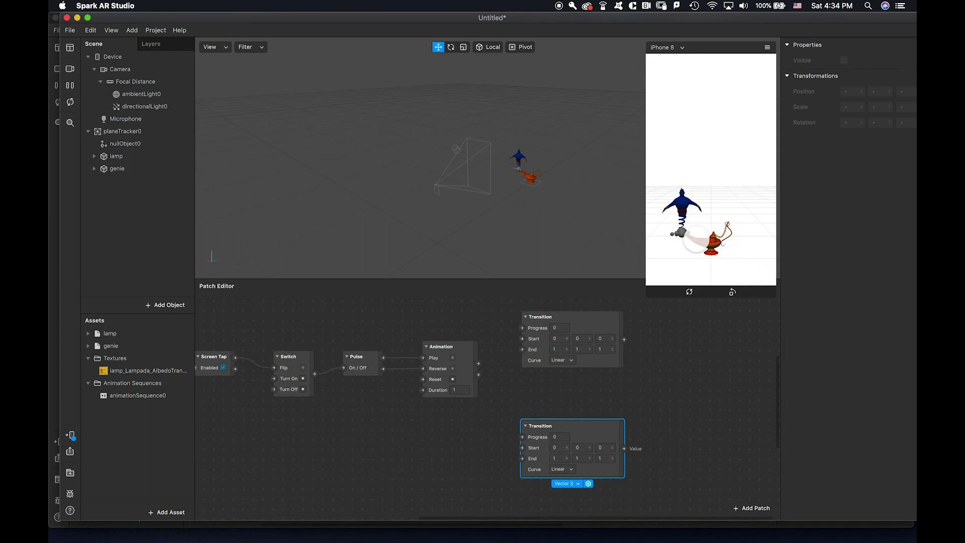
{"action": "left_click", "coordinate": [697, 225]}
{"action": "left_click_drag", "start_coordinate": [581, 428], "coordinate": [581, 418]}
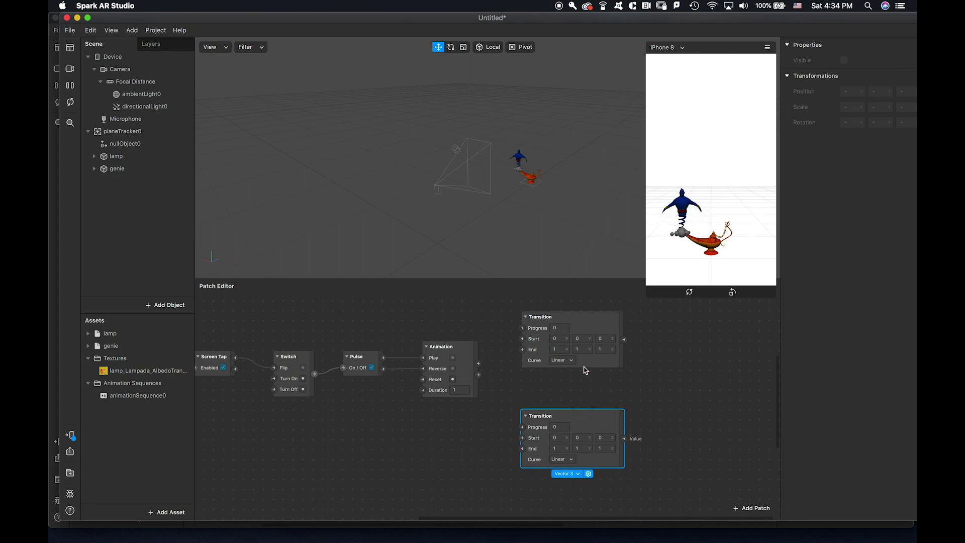
Create a Scale patch for the genie and place it beside the upper Transition patch
{"action": "left_click", "coordinate": [573, 318]}
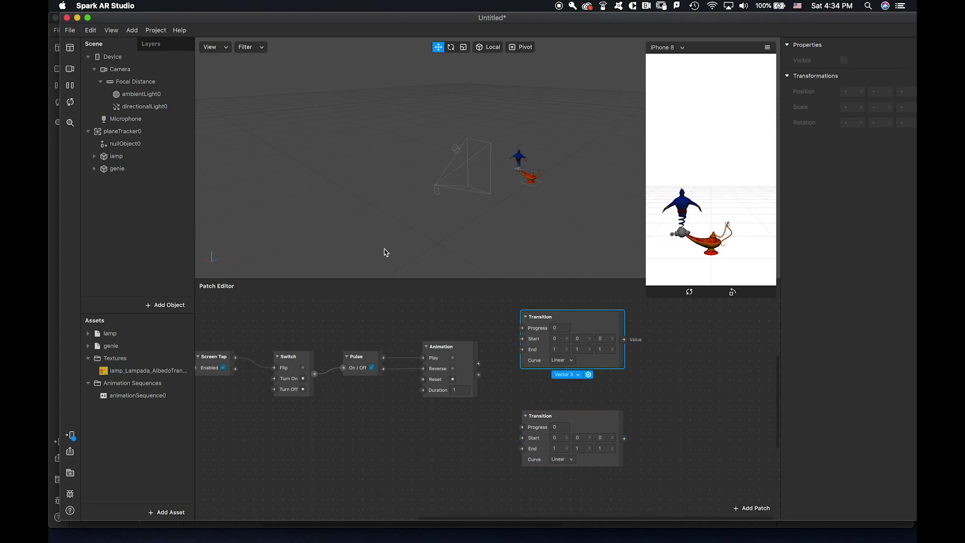
{"action": "left_click", "coordinate": [151, 170]}
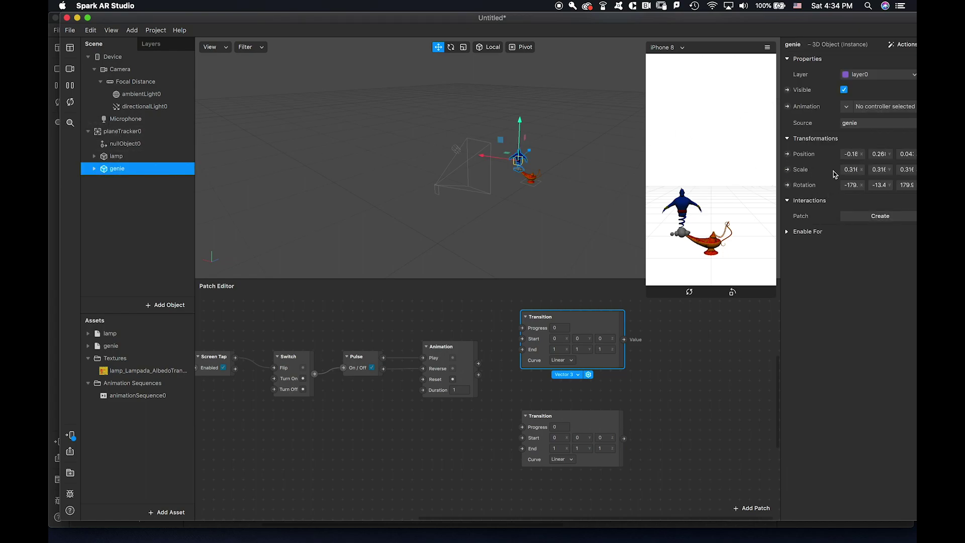
{"action": "left_click", "coordinate": [786, 169]}
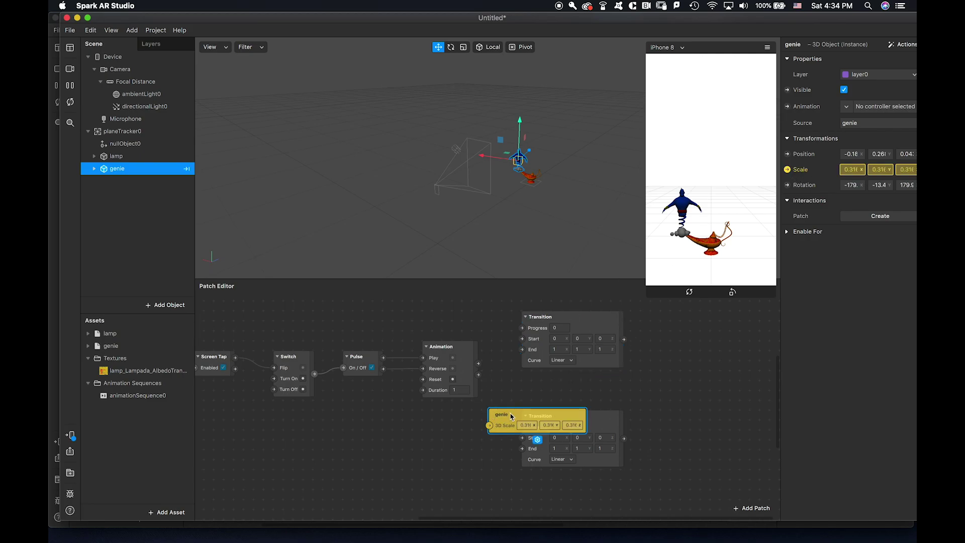
{"action": "left_click_drag", "start_coordinate": [513, 413], "coordinate": [704, 316]}
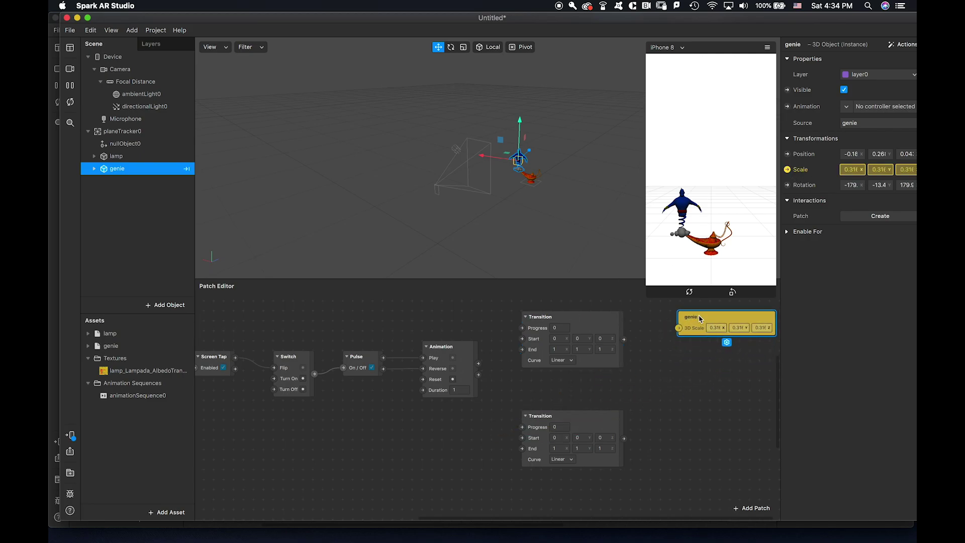
Examine in the test01 project how the Transition patches drive the genie's 3D Scale and 3D Position, and tap the simulator once
{"action": "left_click_drag", "start_coordinate": [608, 20], "coordinate": [610, 453]}
{"action": "left_click", "coordinate": [589, 407]}
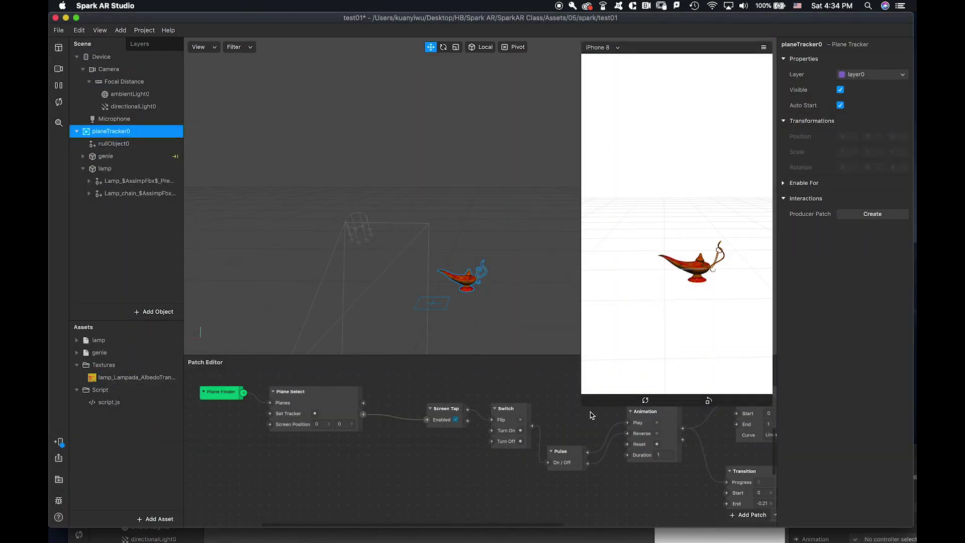
{"action": "scroll", "coordinate": [559, 482], "scroll_direction": "right", "scroll_amount": 10}
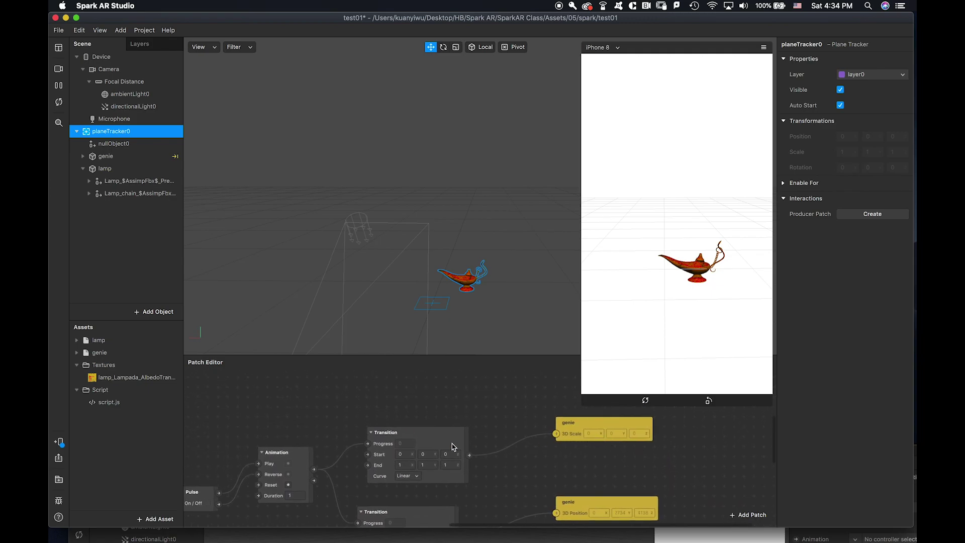
{"action": "left_click", "coordinate": [709, 301]}
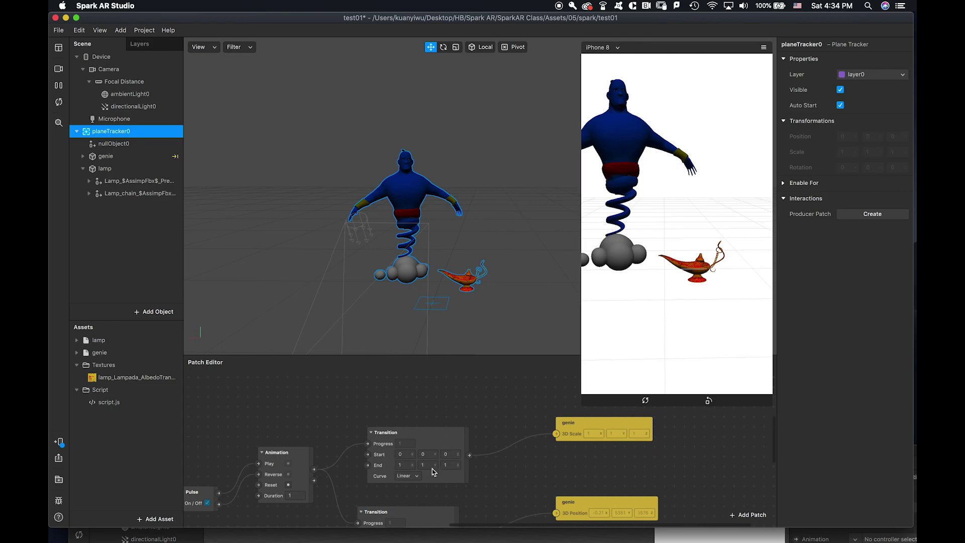
{"action": "left_click_drag", "start_coordinate": [563, 537], "coordinate": [636, 6]}
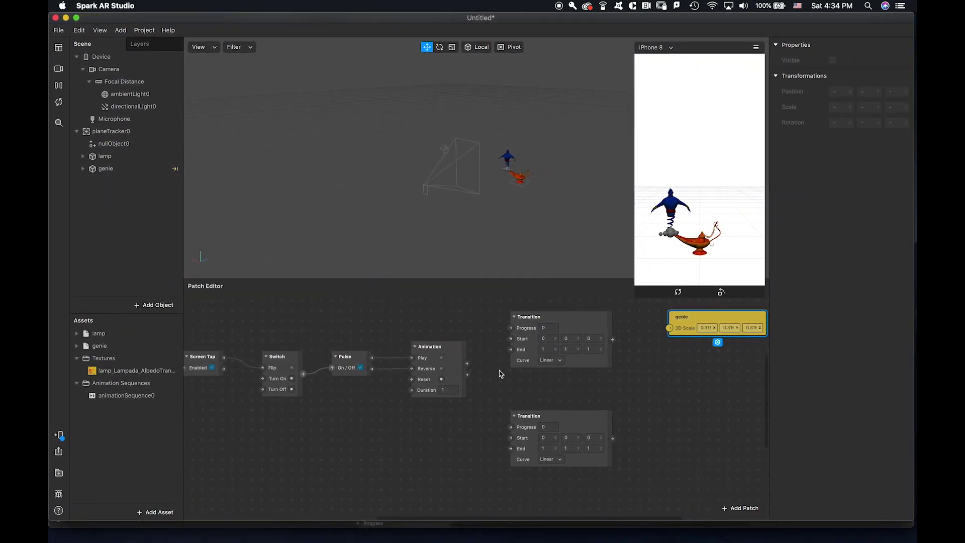
Connect the upper Transition to the genie's 3D Scale patch and Animation's Progress output to the Progress input of both Transitions
{"action": "left_click_drag", "start_coordinate": [612, 339], "coordinate": [669, 328]}
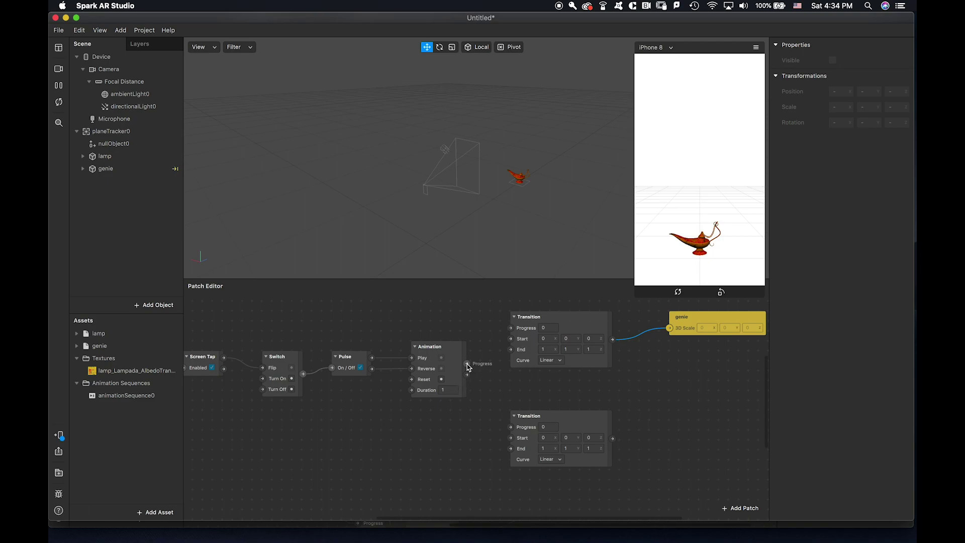
{"action": "left_click_drag", "start_coordinate": [467, 363], "coordinate": [510, 328]}
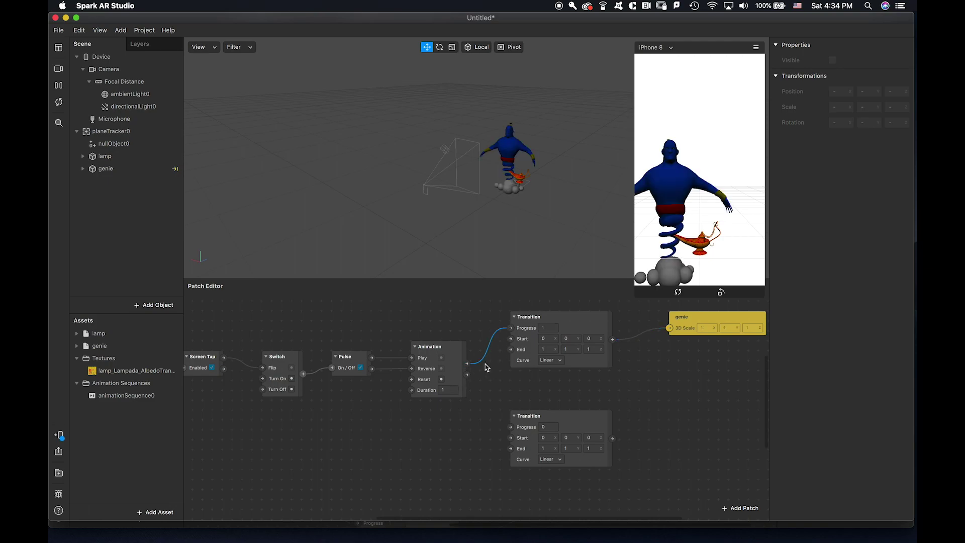
{"action": "left_click_drag", "start_coordinate": [467, 363], "coordinate": [510, 427]}
{"action": "left_click_drag", "start_coordinate": [718, 18], "coordinate": [711, 533]}
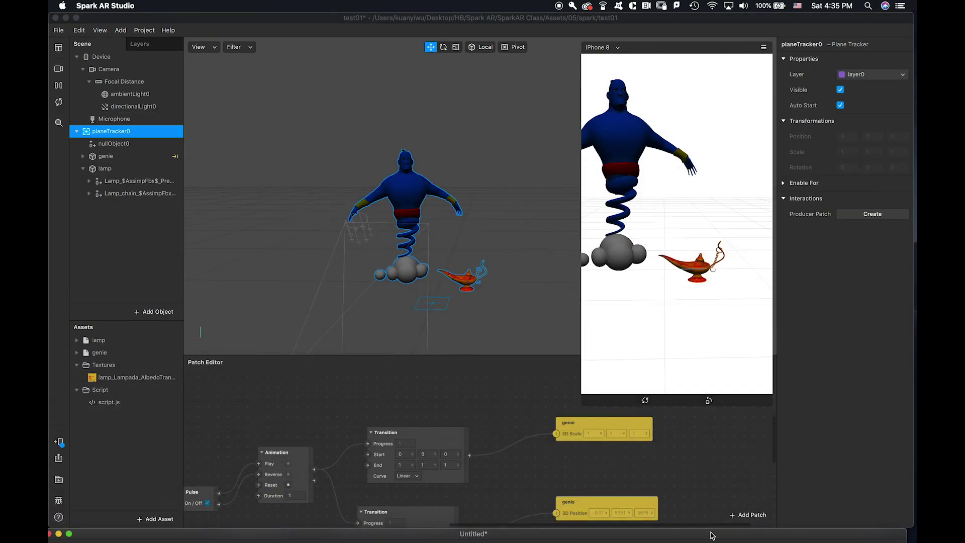
{"action": "double_click", "coordinate": [711, 533]}
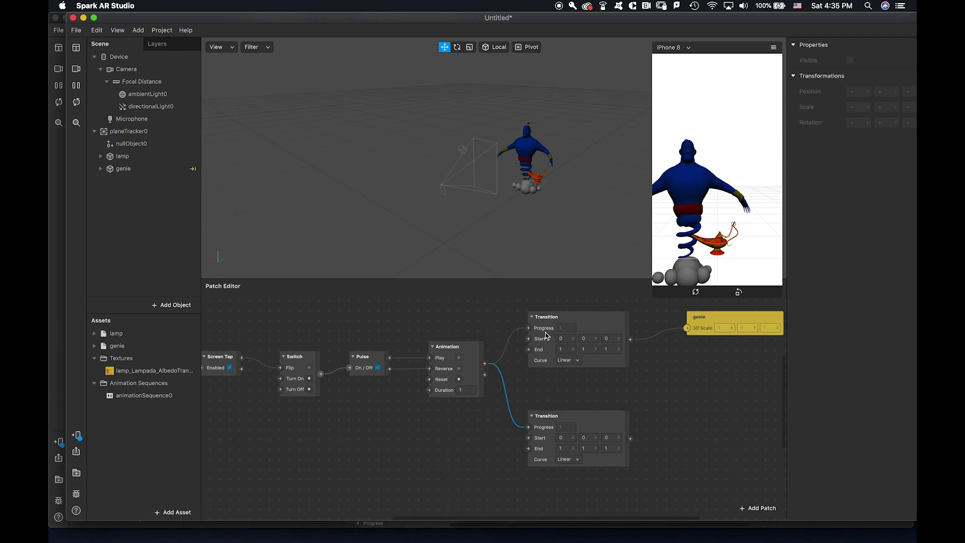
Create a Rotation patch for the genie, place it beside the lower Transition below the Scale patch, and connect that Transition's Value to it
{"action": "left_click_drag", "start_coordinate": [724, 323], "coordinate": [713, 323]}
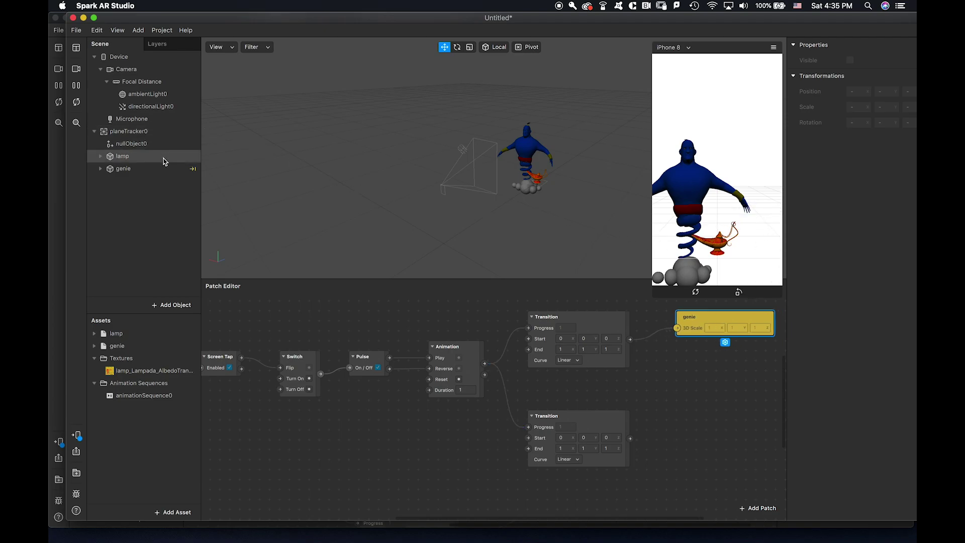
{"action": "left_click", "coordinate": [174, 168]}
{"action": "left_click", "coordinate": [793, 185]}
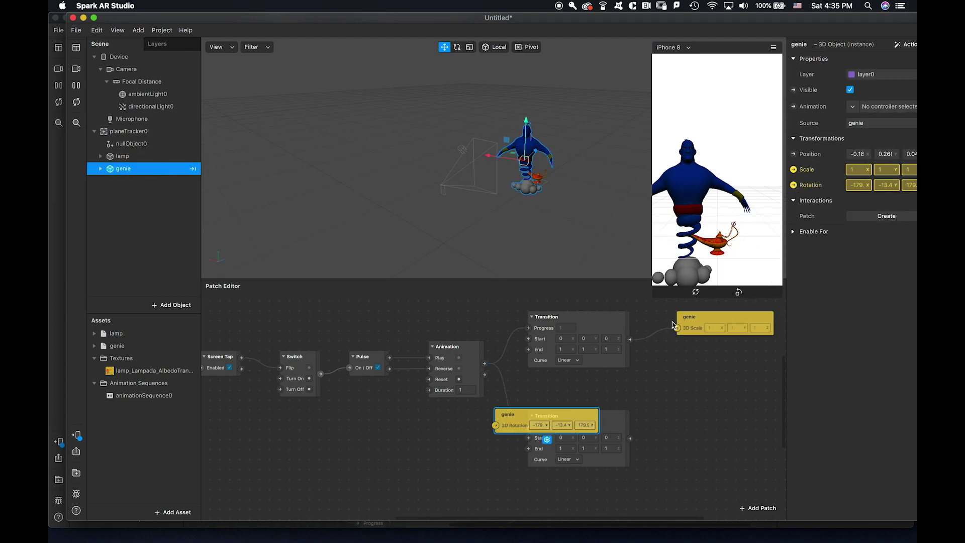
{"action": "left_click_drag", "start_coordinate": [545, 418], "coordinate": [727, 423]}
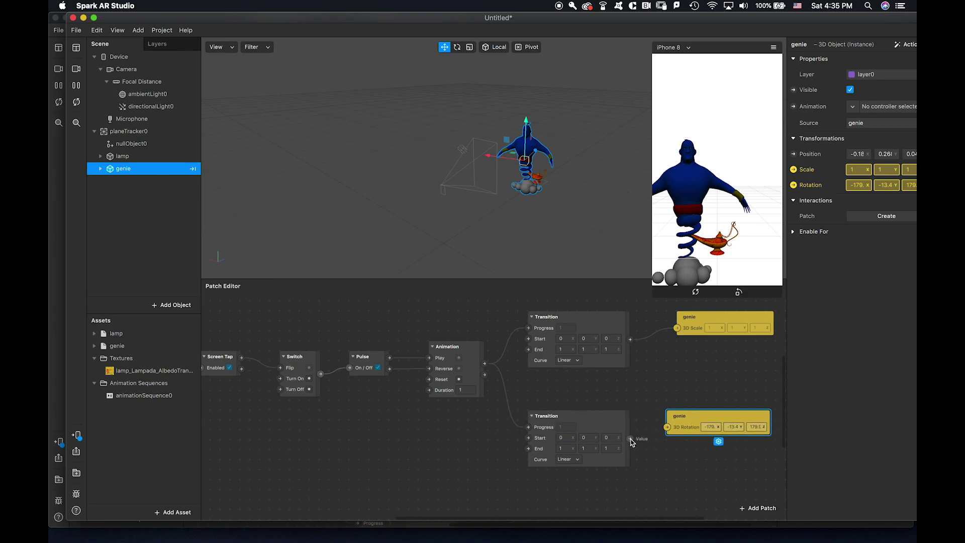
{"action": "left_click_drag", "start_coordinate": [630, 437], "coordinate": [667, 427]}
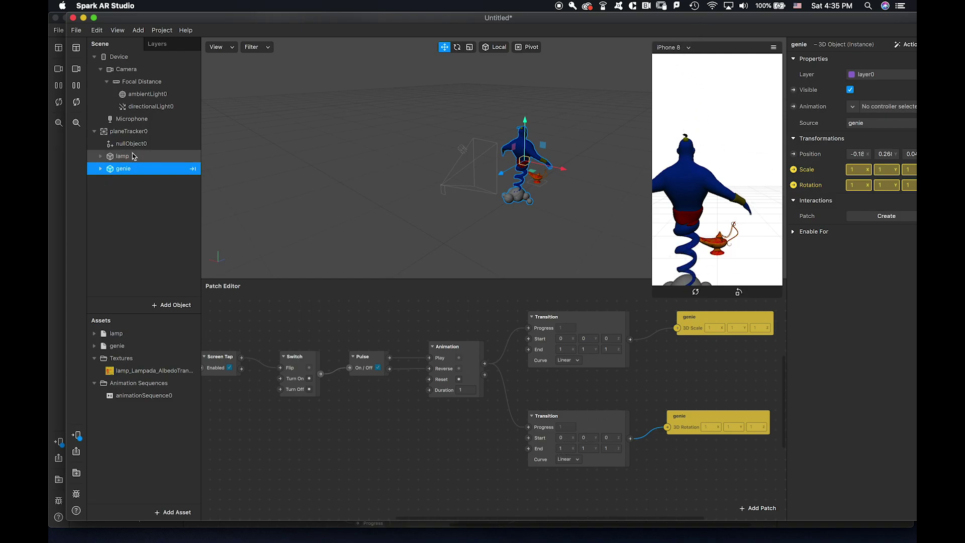
Move nullObject0 along its X axis to about -0.32
{"action": "left_click", "coordinate": [153, 144]}
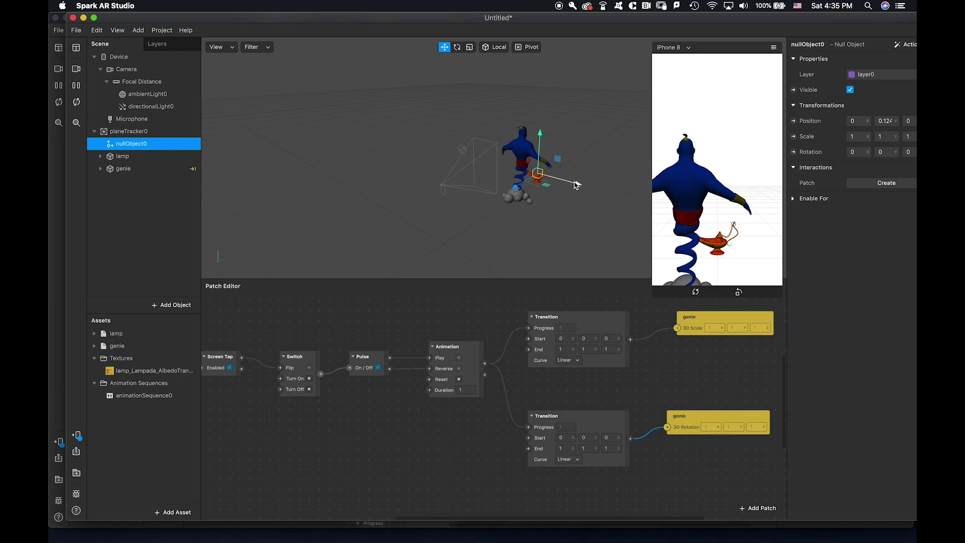
{"action": "left_click_drag", "start_coordinate": [576, 182], "coordinate": [246, 187]}
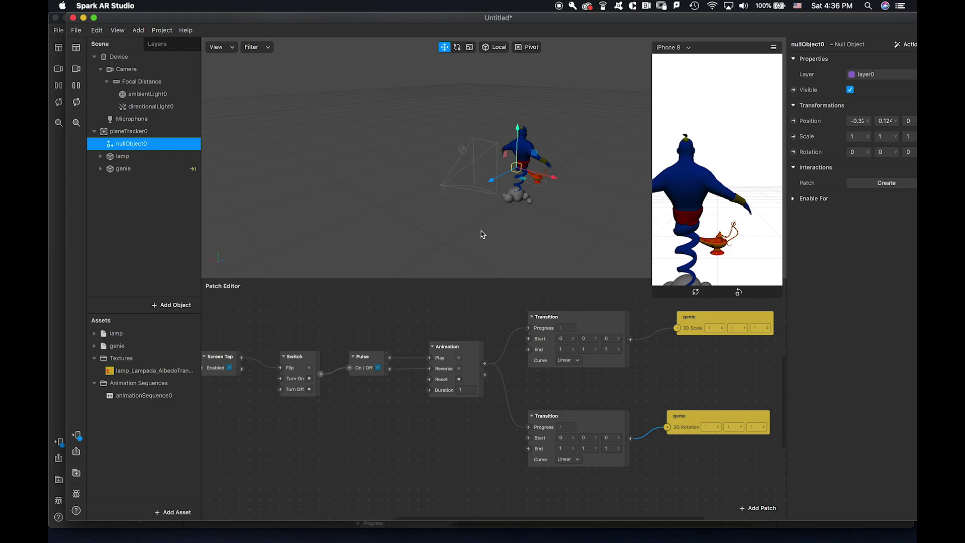
{"action": "middle_click_drag", "start_coordinate": [481, 232], "coordinate": [478, 260]}
{"action": "scroll", "coordinate": [573, 236], "scroll_direction": "up", "scroll_amount": 8}
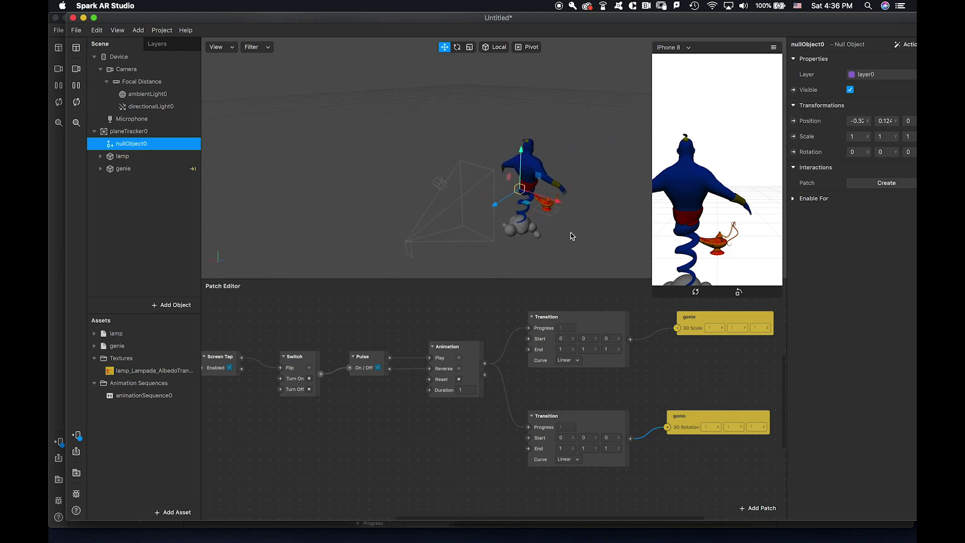
{"action": "scroll", "coordinate": [575, 236], "scroll_direction": "down", "scroll_amount": 4}
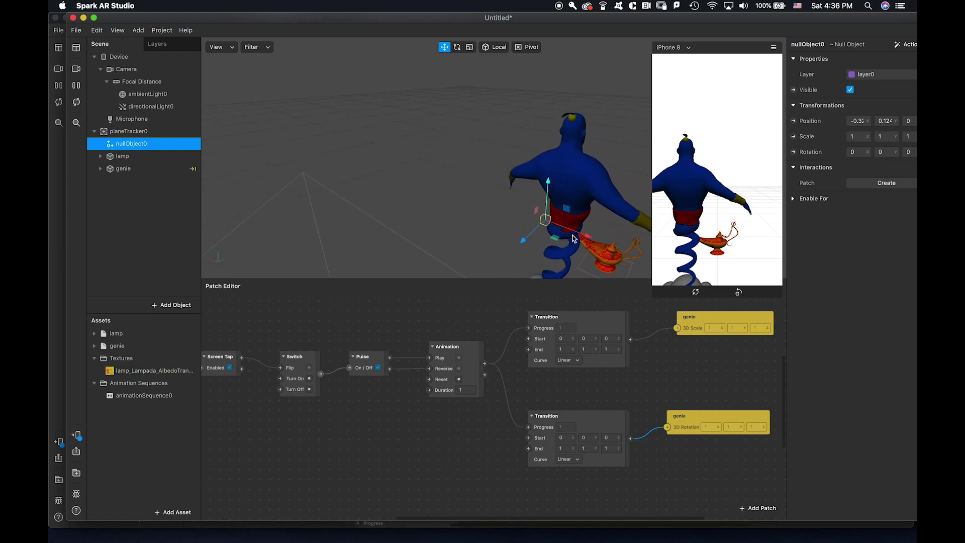
Move the whole genie object along its X axis to the far side of the lamp, at about X 0.22
{"action": "left_click", "coordinate": [569, 184]}
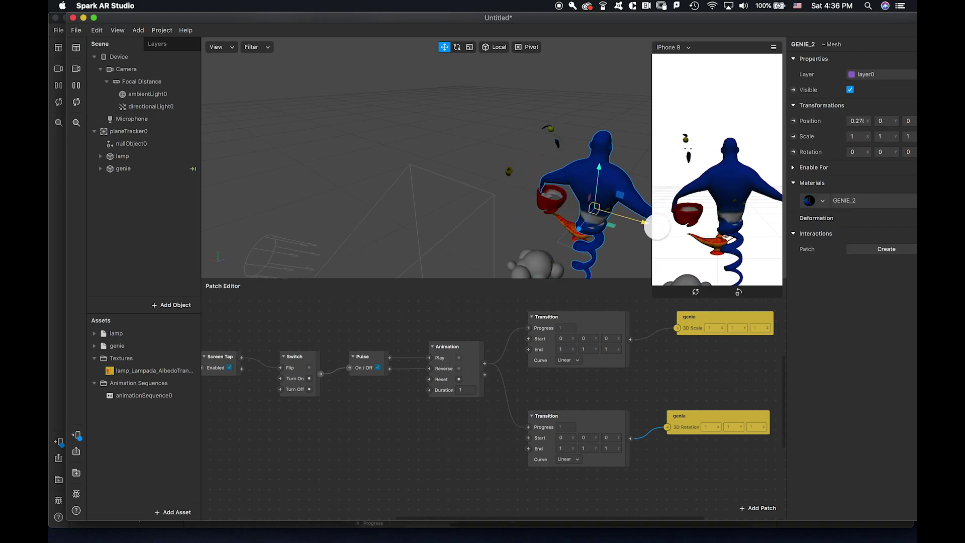
{"action": "left_click", "coordinate": [166, 170]}
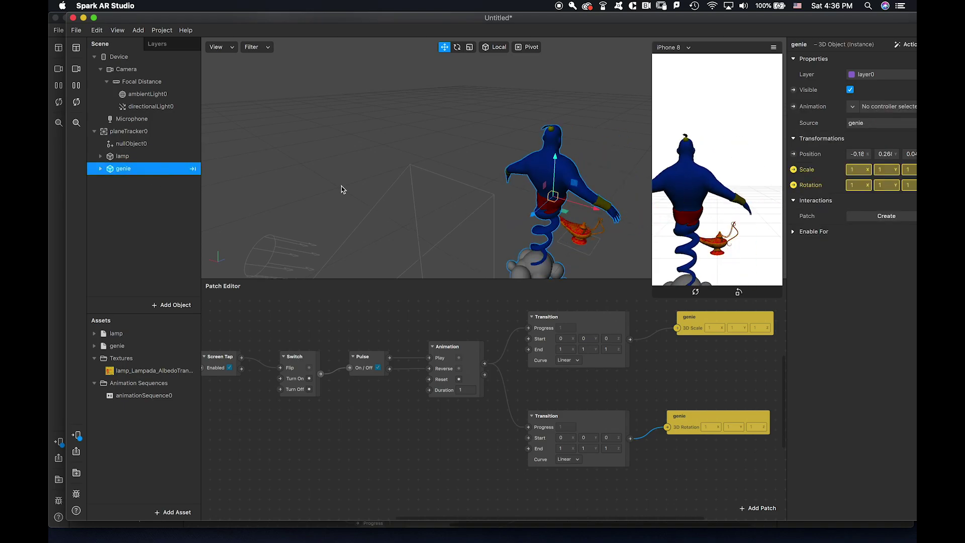
{"action": "left_click_drag", "start_coordinate": [603, 213], "coordinate": [568, 226]}
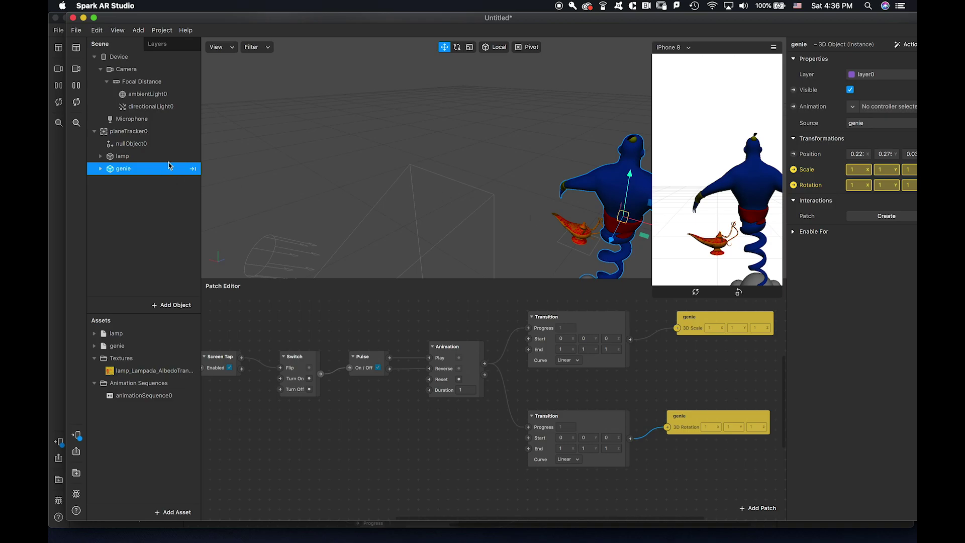
Move nullObject0 along X to about -0.18, next to the lamp's spout, and select the genie's body mesh
{"action": "left_click", "coordinate": [180, 144]}
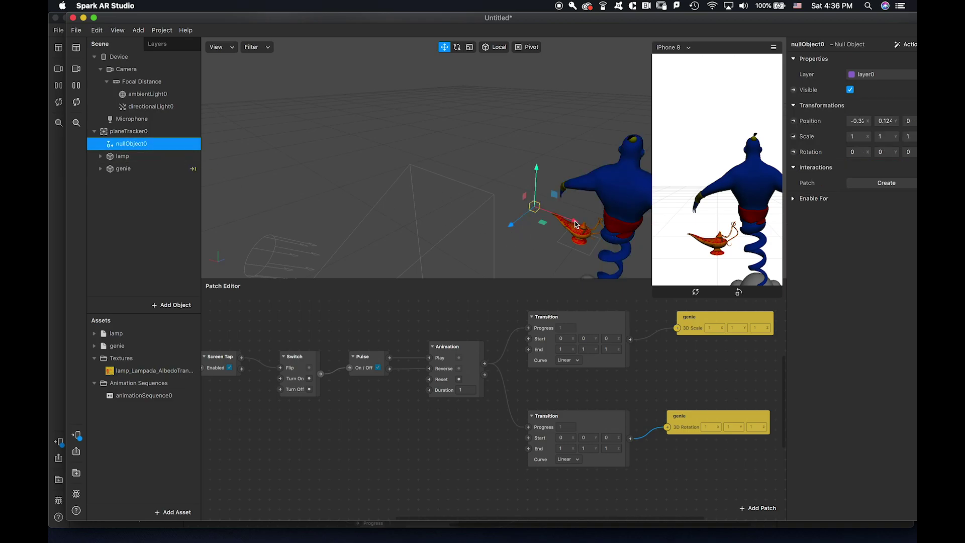
{"action": "left_click_drag", "start_coordinate": [576, 223], "coordinate": [545, 210]}
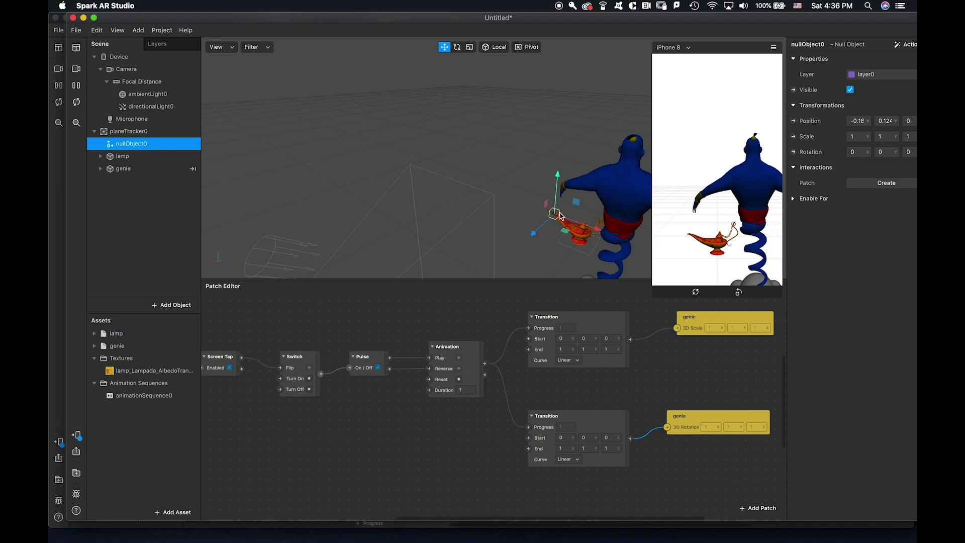
{"action": "left_click", "coordinate": [632, 184]}
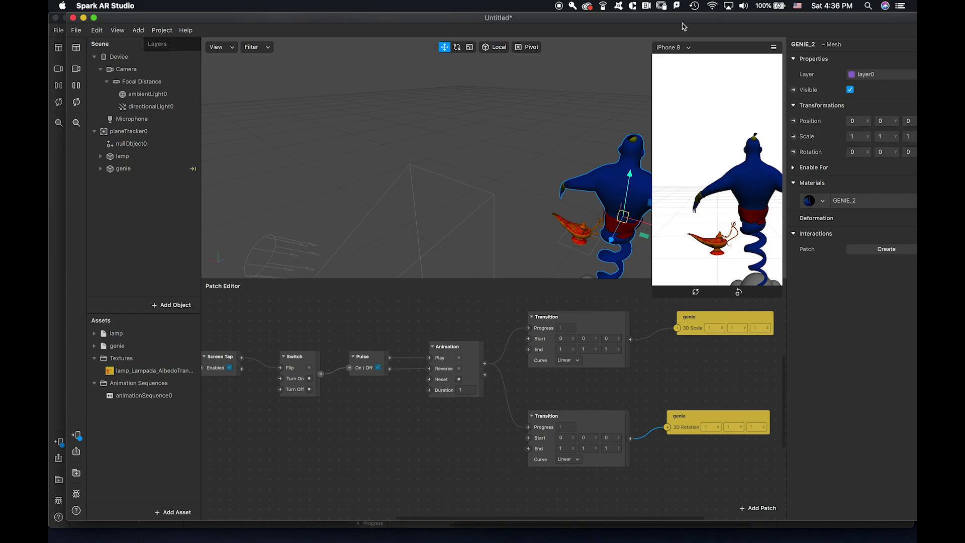
Copy the Start X value 0 of test01's position Transition into the lower Transition of the Untitled project
{"action": "left_click_drag", "start_coordinate": [684, 17], "coordinate": [651, 457]}
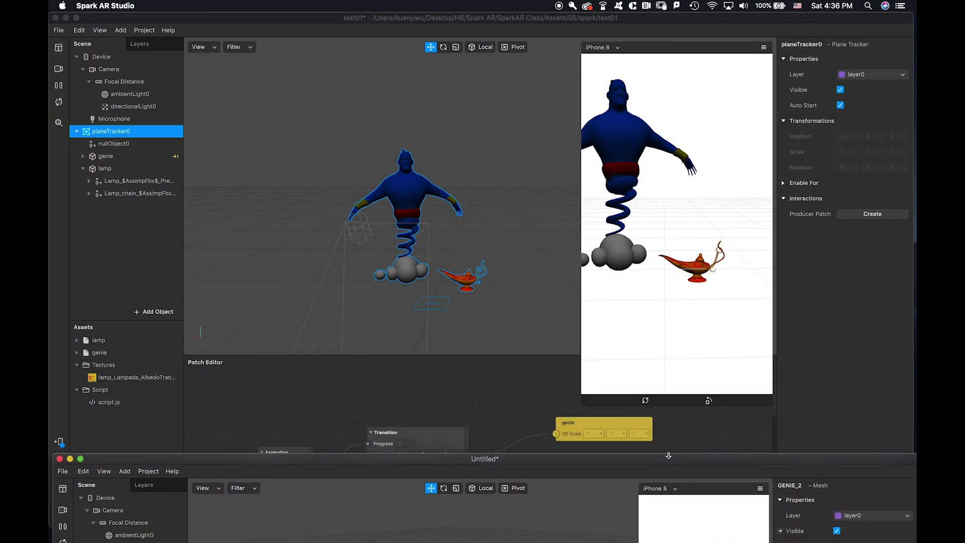
{"action": "left_click", "coordinate": [506, 415]}
{"action": "scroll", "coordinate": [506, 415], "scroll_direction": "left", "scroll_amount": 2}
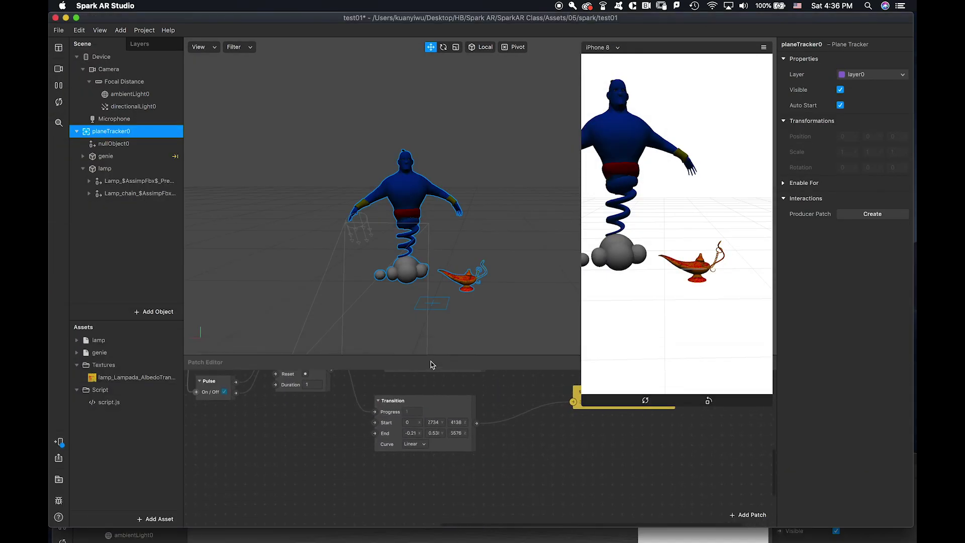
{"action": "left_click", "coordinate": [406, 422]}
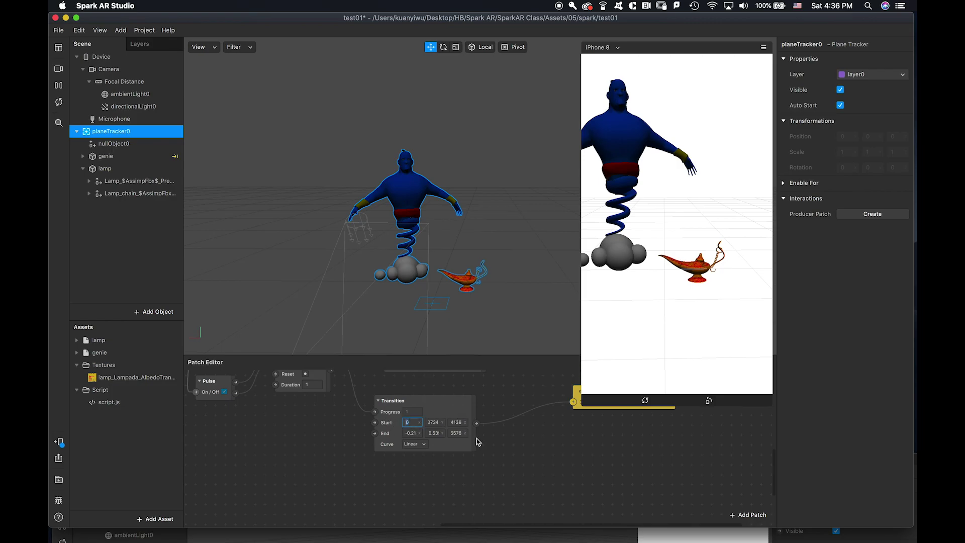
{"action": "left_click", "coordinate": [543, 537]}
{"action": "mouse_move", "coordinate": [616, 462]}
{"action": "left_mouse_down"}
{"action": "mouse_move", "coordinate": [606, 28]}
{"action": "mouse_move", "coordinate": [618, 108]}
{"action": "mouse_move", "coordinate": [614, 478]}
{"action": "left_mouse_up"}
{"action": "left_click", "coordinate": [526, 440]}
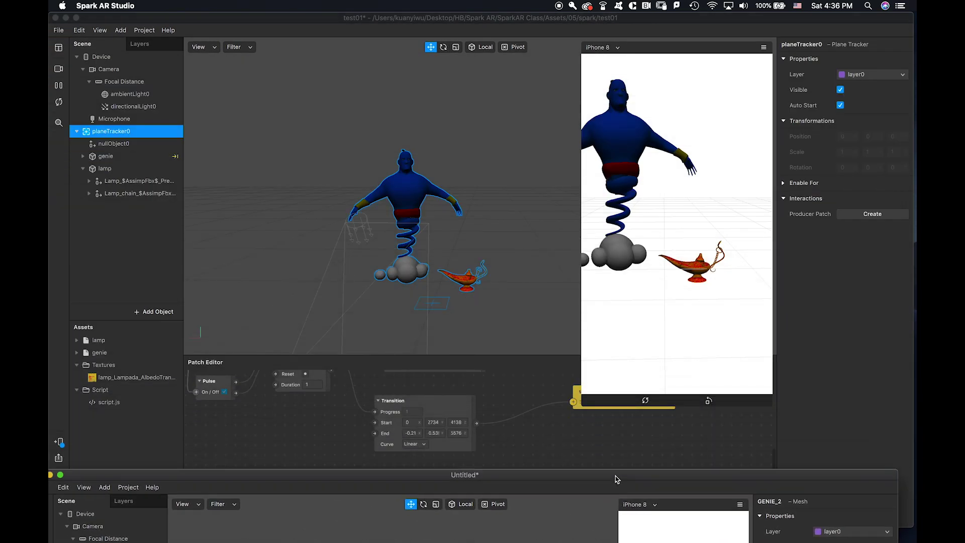
Copy the Start Y value from test01's position Transition and set the lower Transition's Start Y to 2734
{"action": "left_click", "coordinate": [435, 422]}
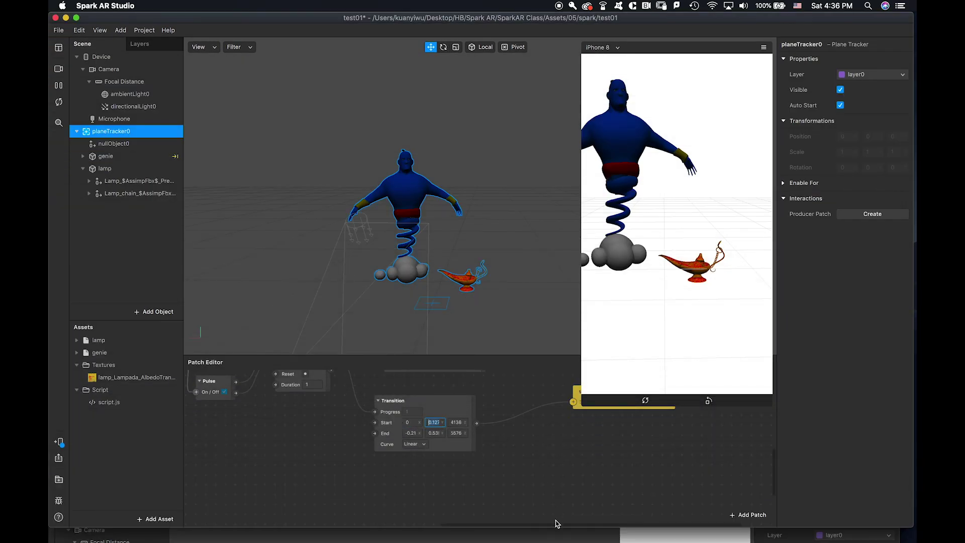
{"action": "left_click", "coordinate": [556, 537]}
{"action": "mouse_move", "coordinate": [616, 482]}
{"action": "left_mouse_down"}
{"action": "mouse_move", "coordinate": [637, 367]}
{"action": "mouse_move", "coordinate": [646, 6]}
{"action": "mouse_move", "coordinate": [610, 67]}
{"action": "mouse_move", "coordinate": [619, 480]}
{"action": "left_mouse_up"}
{"action": "left_click", "coordinate": [581, 437]}
{"action": "type", "text": "2734"}
Copy the Start Z value from test01's position Transition and set the lower Transition's Start Z to 4138
{"action": "left_click", "coordinate": [465, 433]}
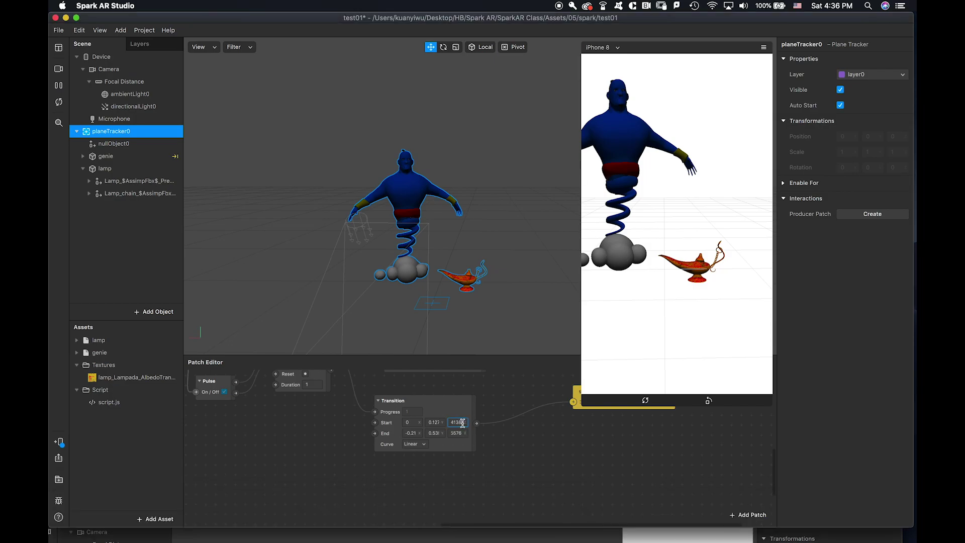
{"action": "key", "text": "super+v"}
{"action": "left_click", "coordinate": [558, 532]}
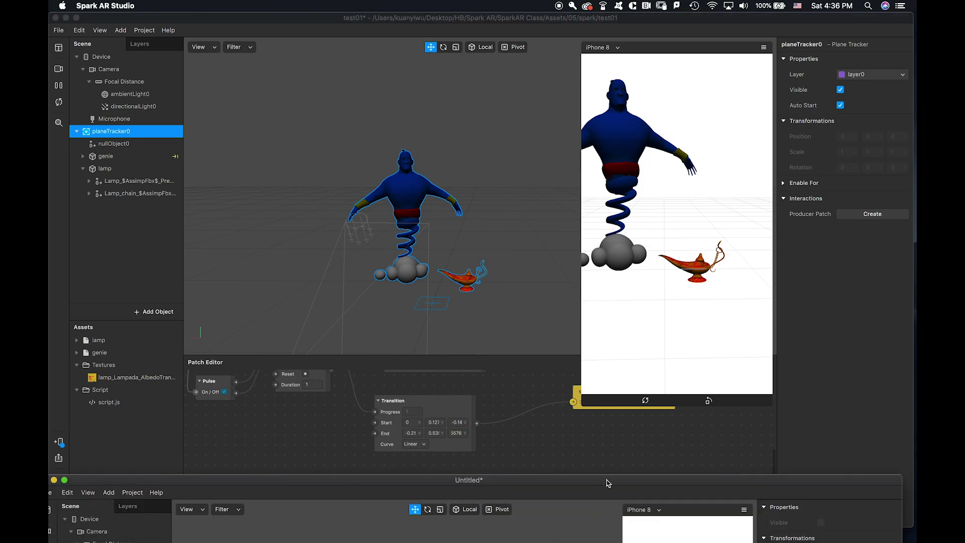
{"action": "left_click_drag", "start_coordinate": [605, 482], "coordinate": [619, 23]}
{"action": "left_click", "coordinate": [593, 438]}
{"action": "type", "text": "4138"}
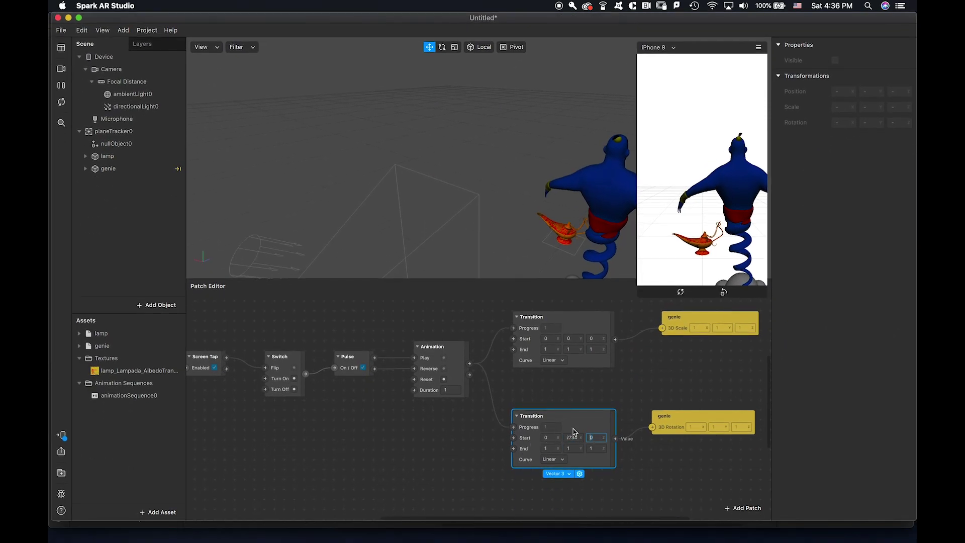
Copy the End X value from test01's position Transition and set the lower Transition's End X to -0.21
{"action": "left_click_drag", "start_coordinate": [645, 19], "coordinate": [592, 472]}
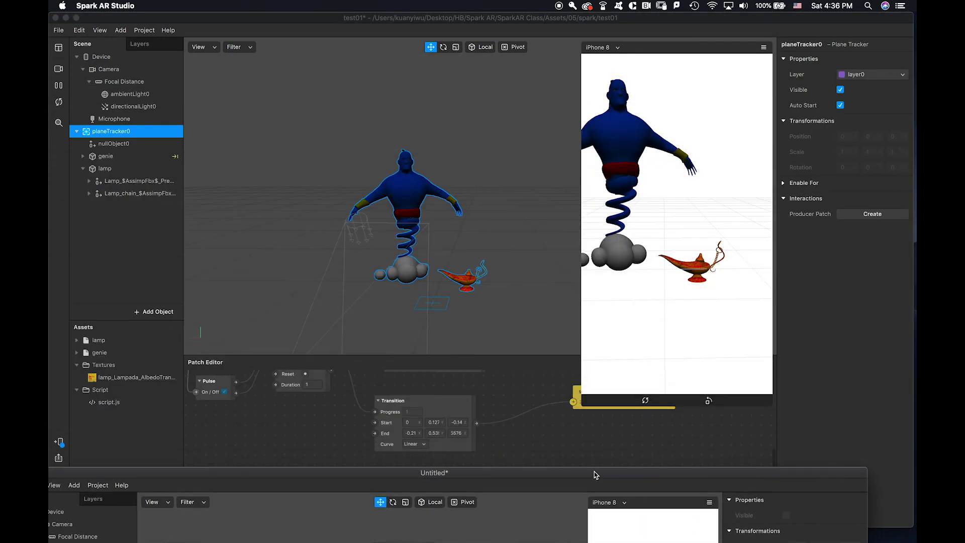
{"action": "left_click", "coordinate": [551, 437]}
{"action": "left_click", "coordinate": [417, 432]}
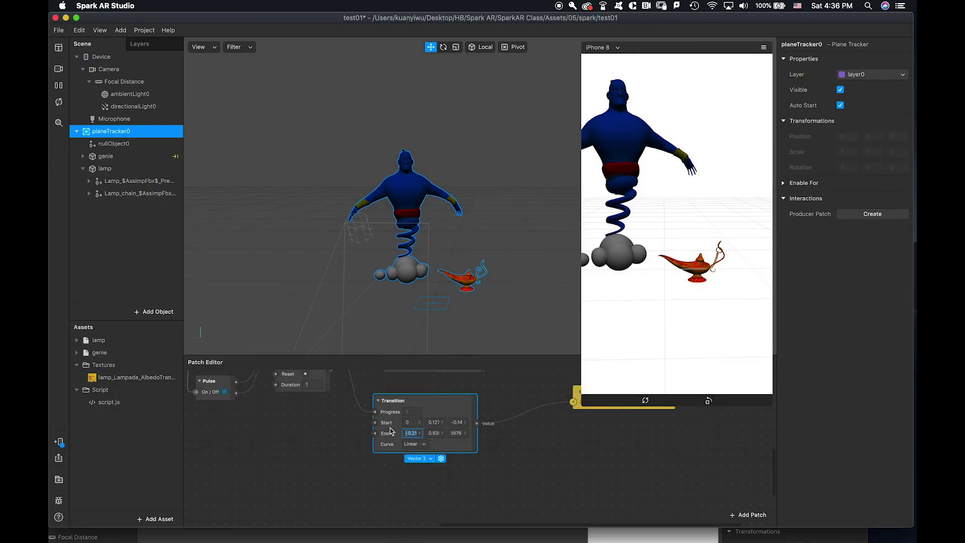
{"action": "left_click", "coordinate": [521, 537]}
{"action": "left_click_drag", "start_coordinate": [608, 477], "coordinate": [669, 21]}
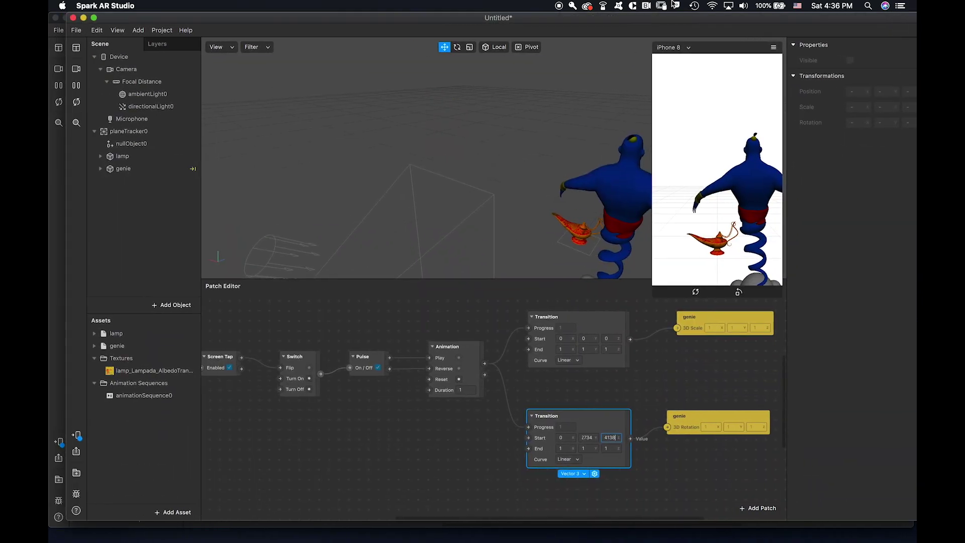
{"action": "left_click", "coordinate": [562, 448]}
{"action": "type", "text": "-0.21"}
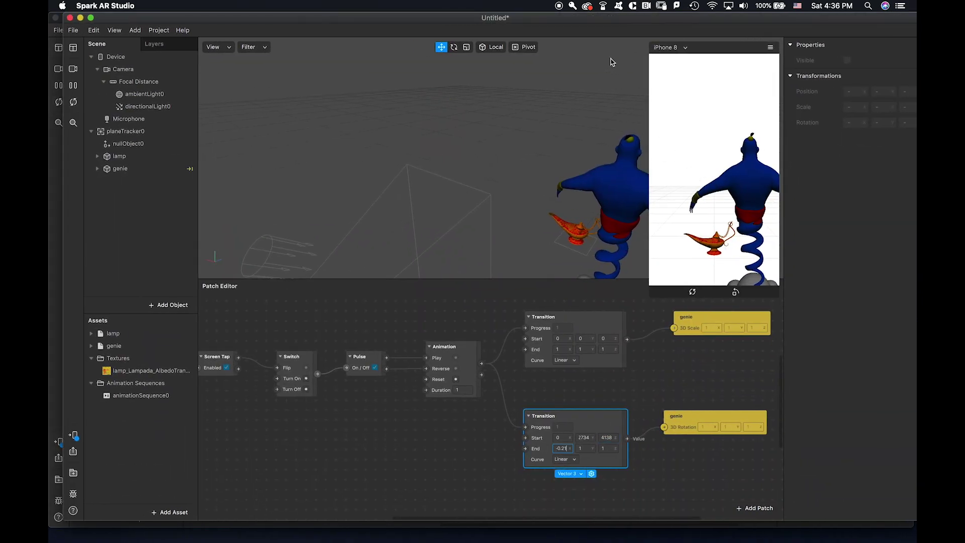
Copy the End Y value from test01's position Transition and set the lower Transition's End Y to 5351 in the Untitled project
{"action": "left_click_drag", "start_coordinate": [631, 20], "coordinate": [631, 490]}
{"action": "left_click", "coordinate": [564, 457]}
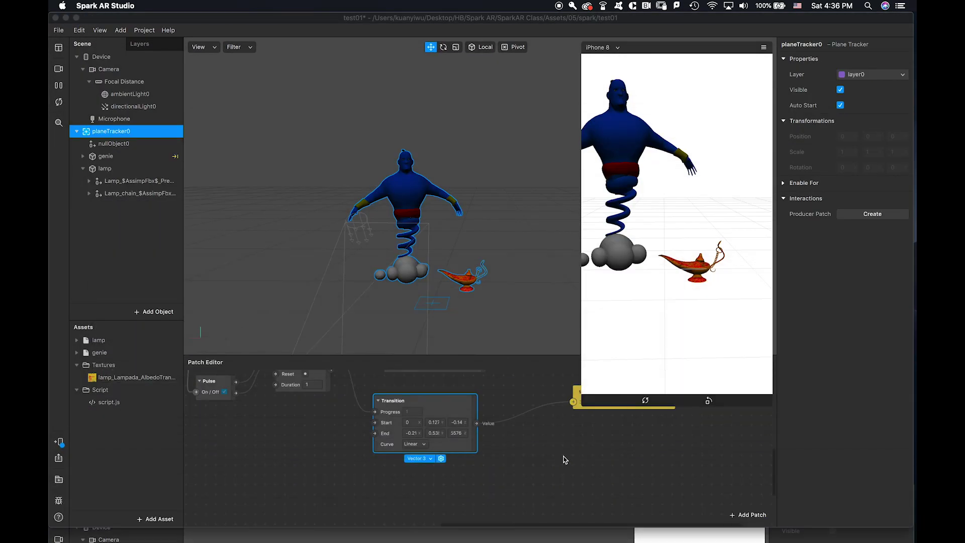
{"action": "left_click", "coordinate": [443, 435]}
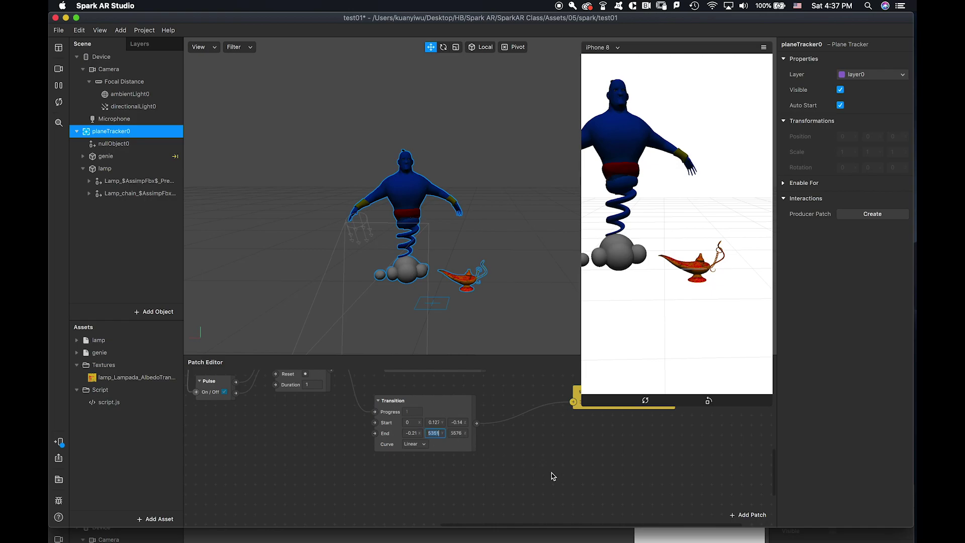
{"action": "left_click", "coordinate": [561, 534]}
{"action": "left_click_drag", "start_coordinate": [645, 511], "coordinate": [646, 19]}
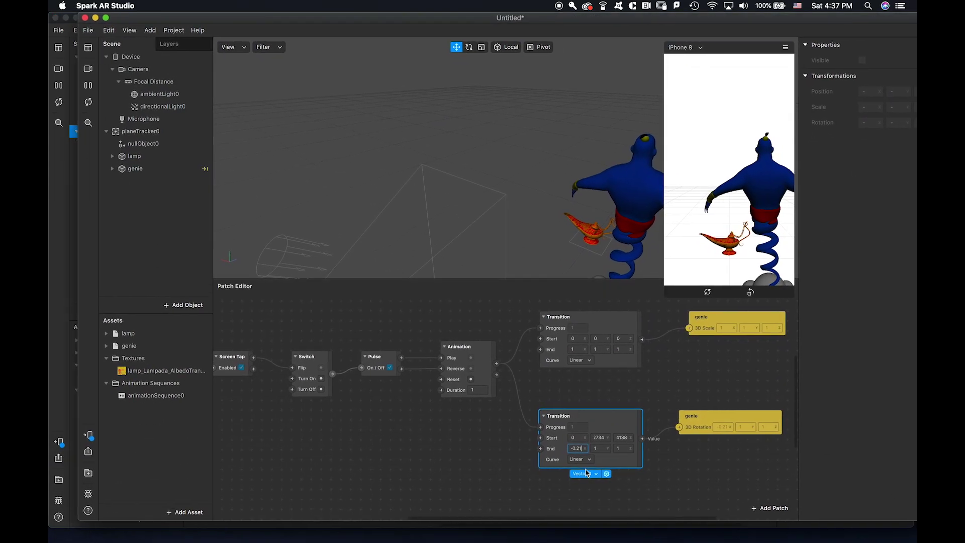
{"action": "left_click", "coordinate": [603, 451]}
{"action": "type", "text": "5351"}
Copy the End Z value from test01's position Transition and set the lower Transition's End Z to 3576
{"action": "left_click_drag", "start_coordinate": [587, 18], "coordinate": [558, 487]}
{"action": "left_click", "coordinate": [505, 448]}
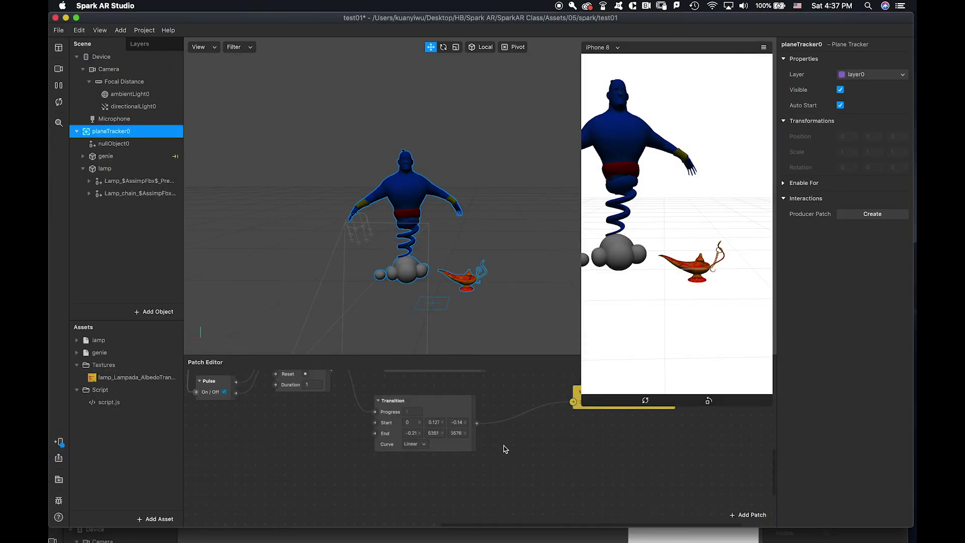
{"action": "left_click", "coordinate": [461, 433]}
{"action": "left_click_drag", "start_coordinate": [512, 527], "coordinate": [641, 53]}
{"action": "key", "text": "Tab"}
{"action": "key", "text": "super+v"}
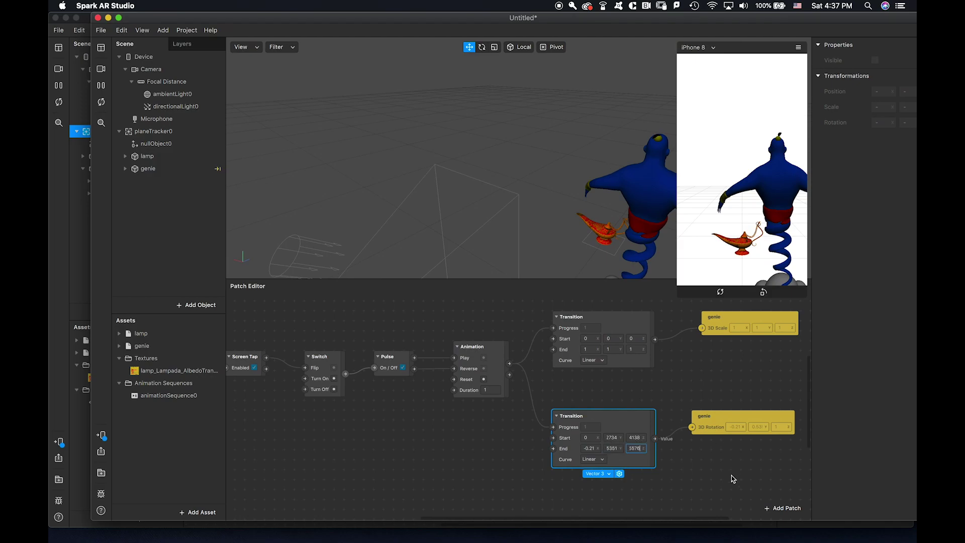
{"action": "left_click", "coordinate": [745, 483]}
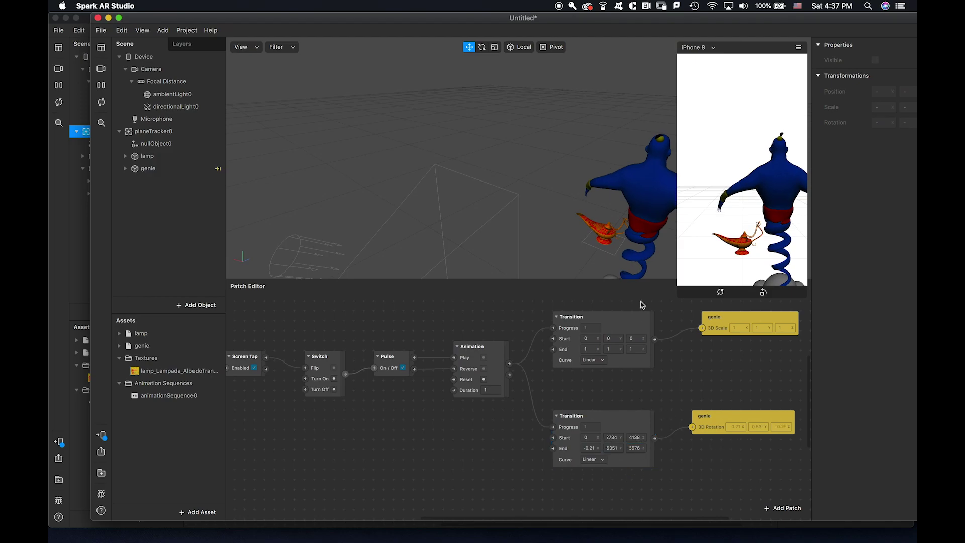
Test the screen tap in the Untitled project's simulator by toggling the genie off and on
{"action": "left_click", "coordinate": [775, 216]}
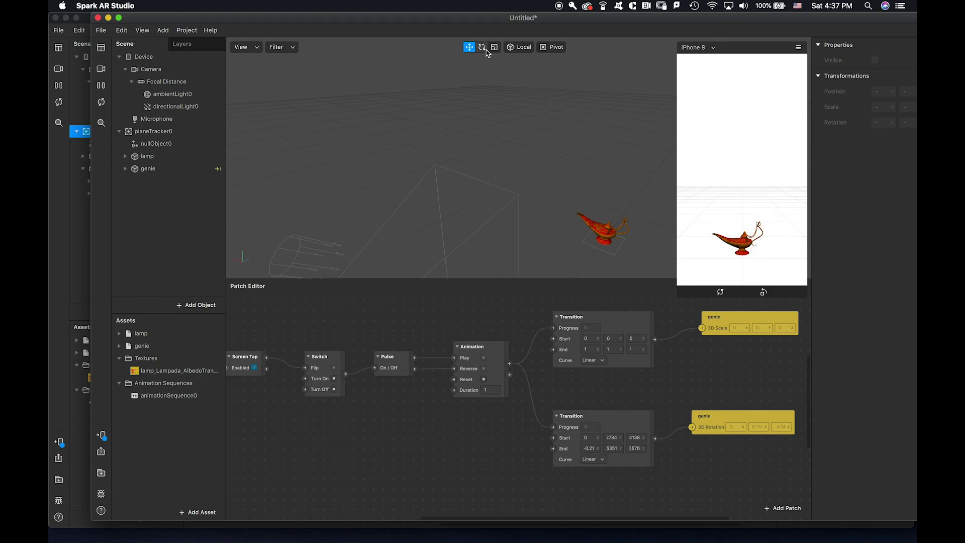
{"action": "left_click", "coordinate": [769, 231]}
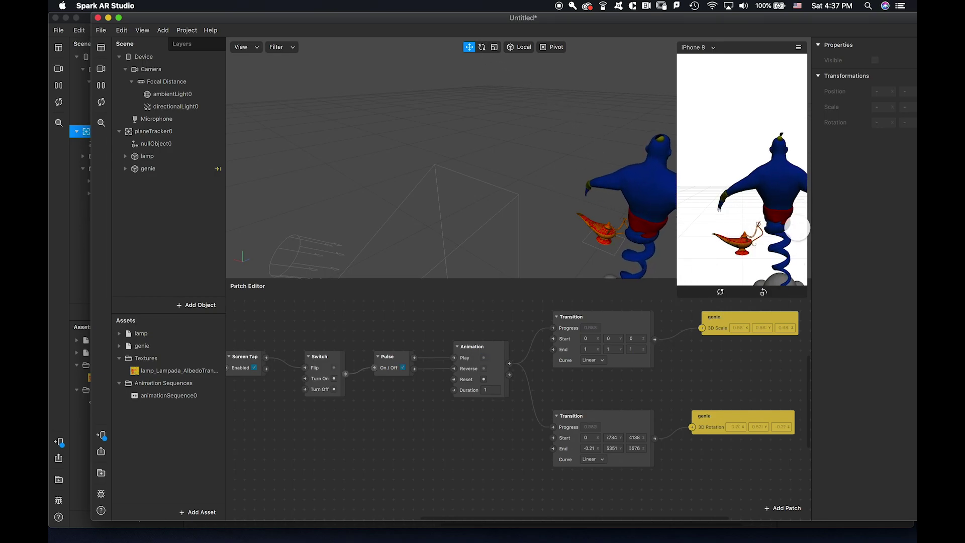
Select the whole genie object under planeTracker0 and switch its manipulator to rotation
{"action": "scroll", "coordinate": [648, 195], "scroll_direction": "down", "scroll_amount": 3}
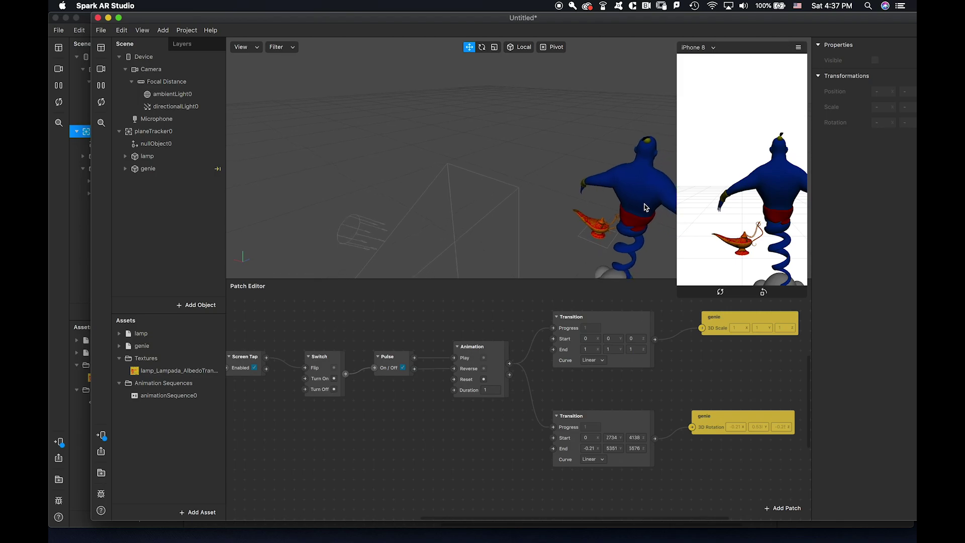
{"action": "left_click", "coordinate": [637, 195]}
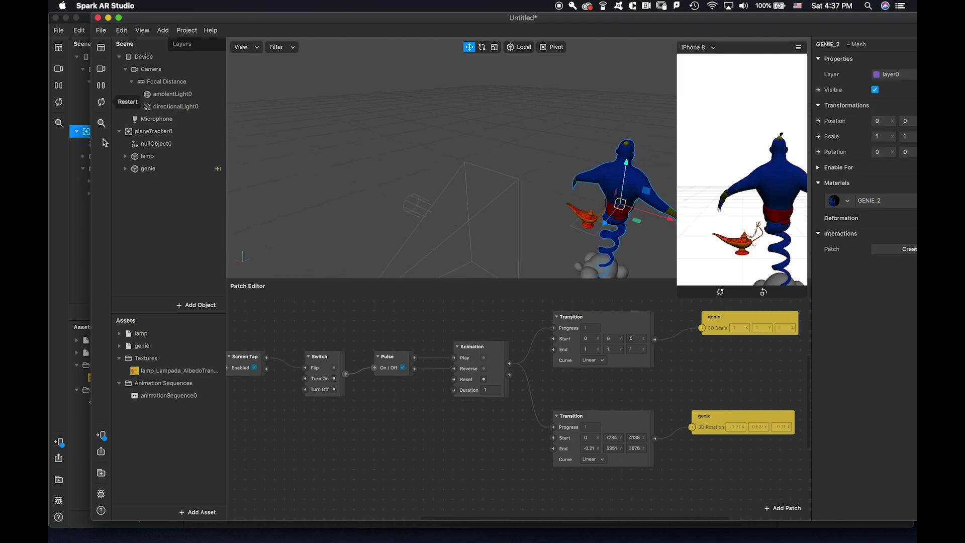
{"action": "left_click", "coordinate": [164, 169]}
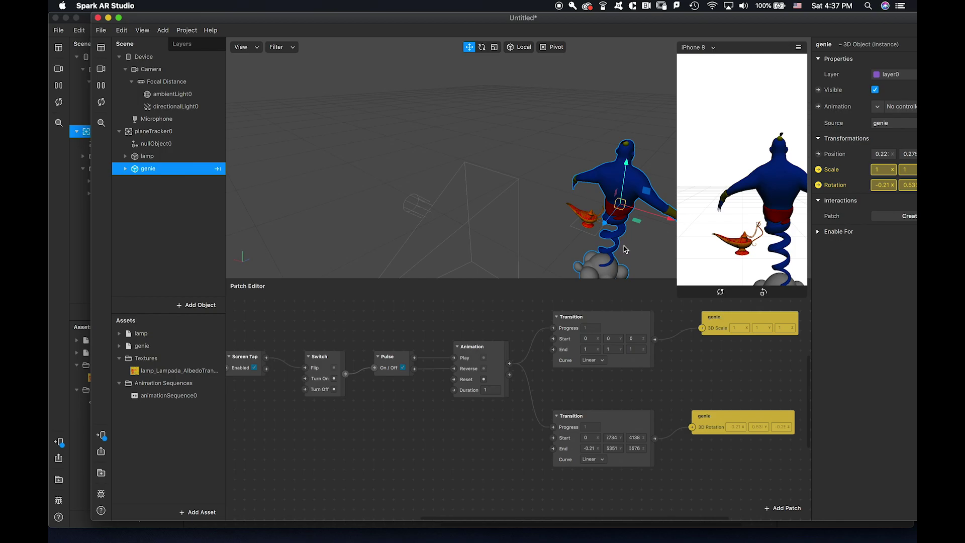
{"action": "key", "text": "e"}
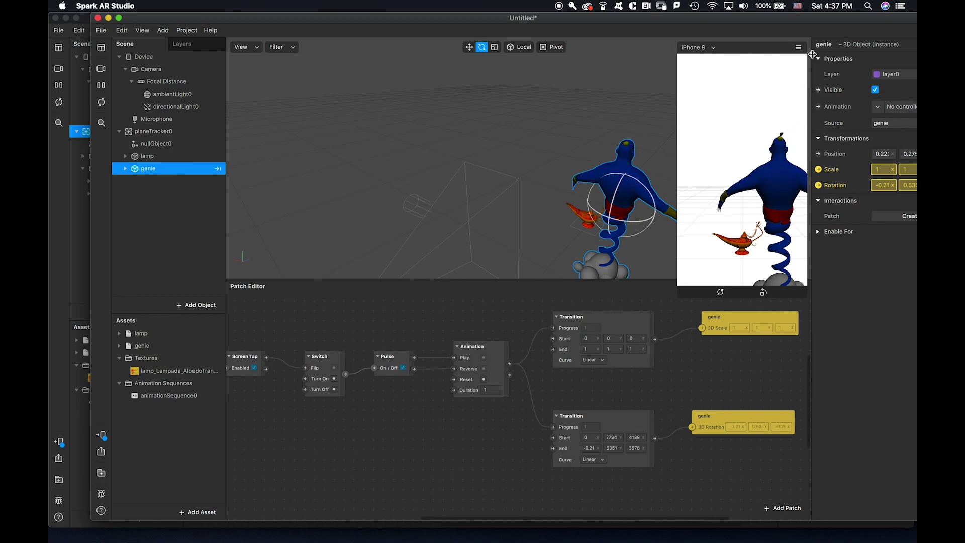
{"action": "left_click", "coordinate": [798, 47]}
{"action": "left_click", "coordinate": [834, 48]}
{"action": "right_click_drag", "start_coordinate": [643, 224], "coordinate": [599, 217]}
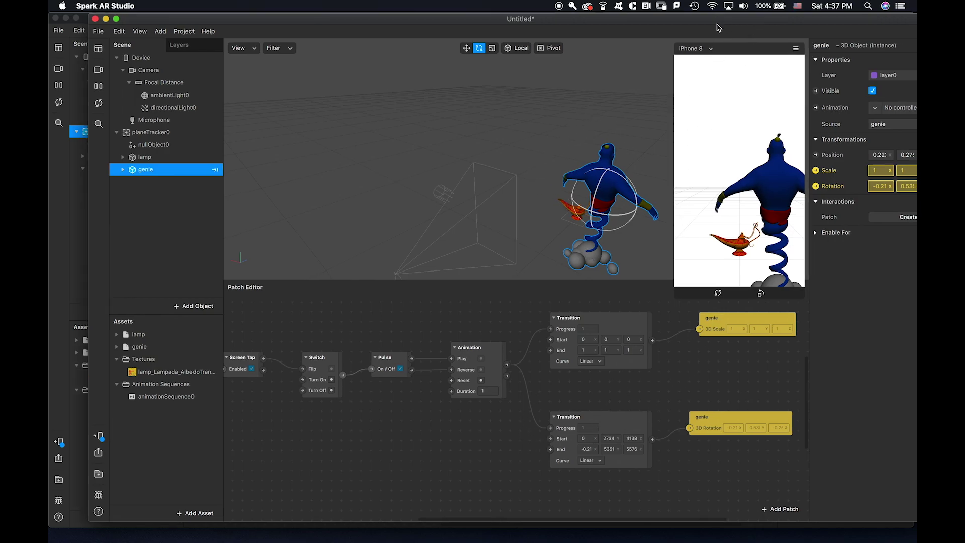
Bring up the test01 project and toggle its genie animation with simulated screen taps
{"action": "left_click_drag", "start_coordinate": [727, 20], "coordinate": [705, 520]}
{"action": "left_click", "coordinate": [688, 277]}
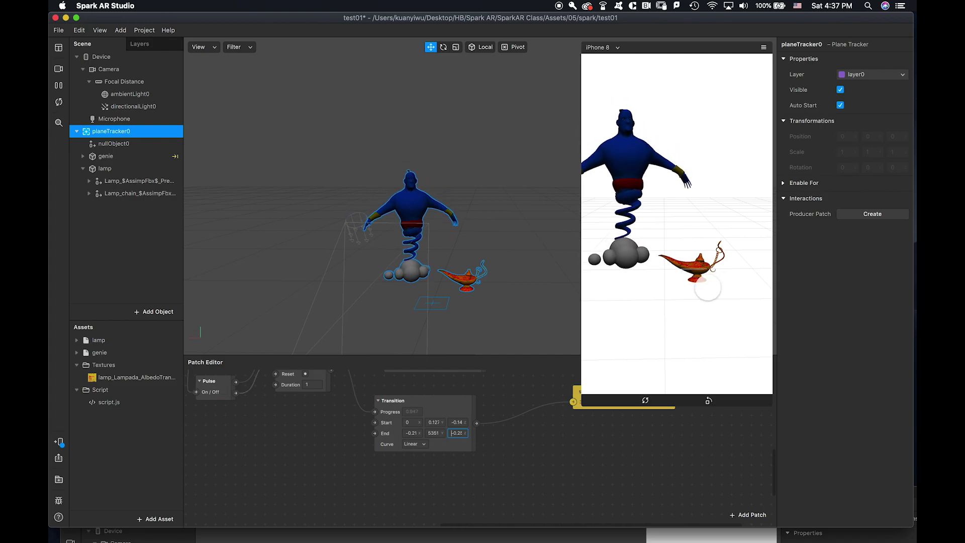
{"action": "left_click", "coordinate": [701, 282]}
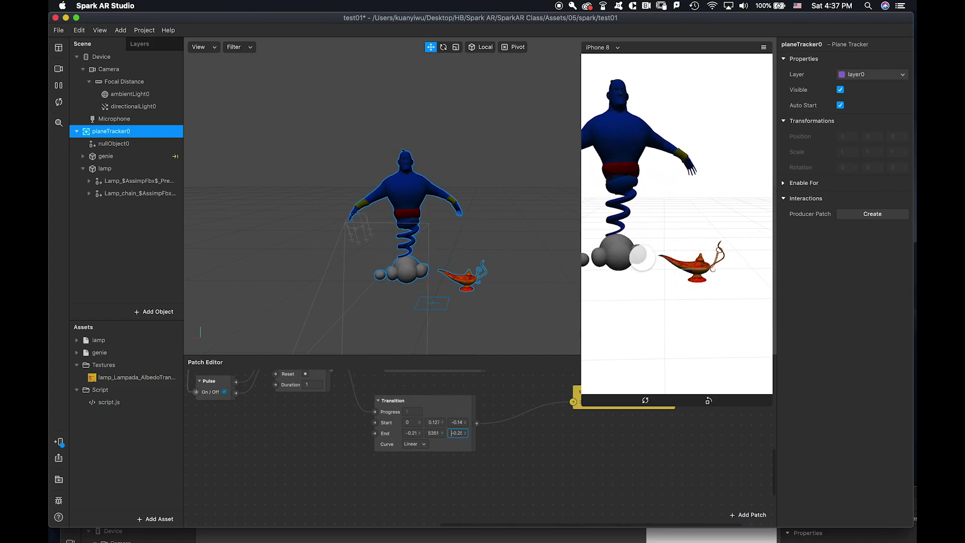
{"action": "left_click", "coordinate": [682, 260]}
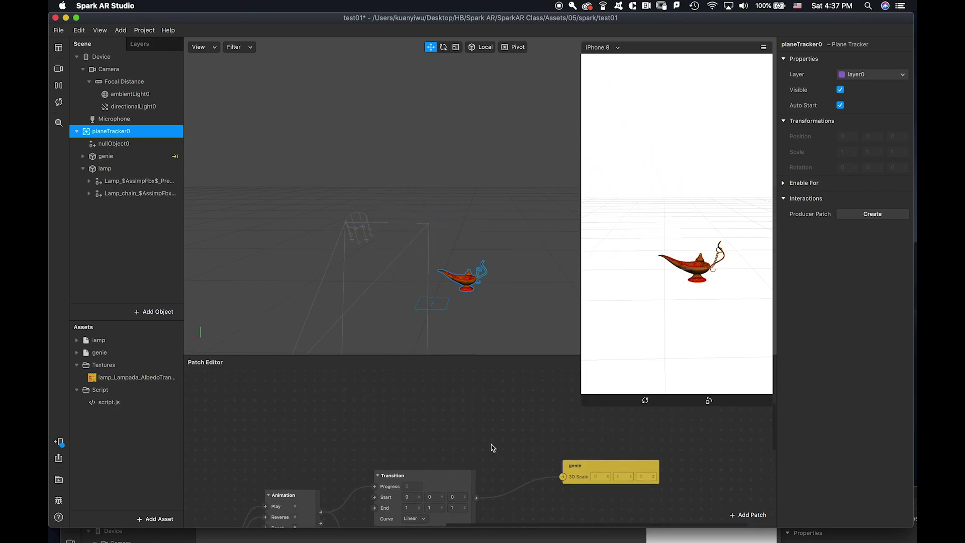
Examine test01's scale and position Transition patches and replay the genie's growing and shrinking with repeated simulated screen taps
{"action": "scroll", "coordinate": [492, 448], "scroll_direction": "down", "scroll_amount": 5}
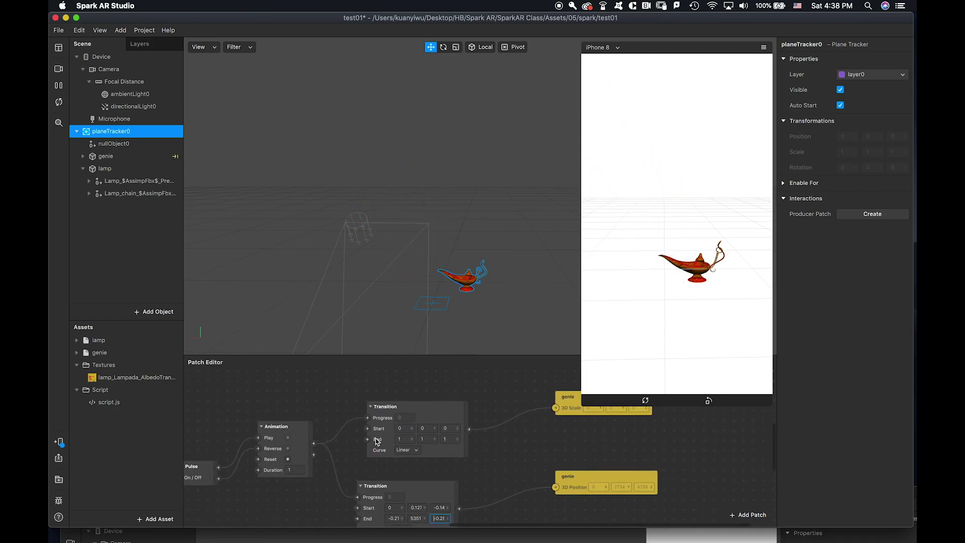
{"action": "scroll", "coordinate": [405, 428], "scroll_direction": "down", "scroll_amount": 5}
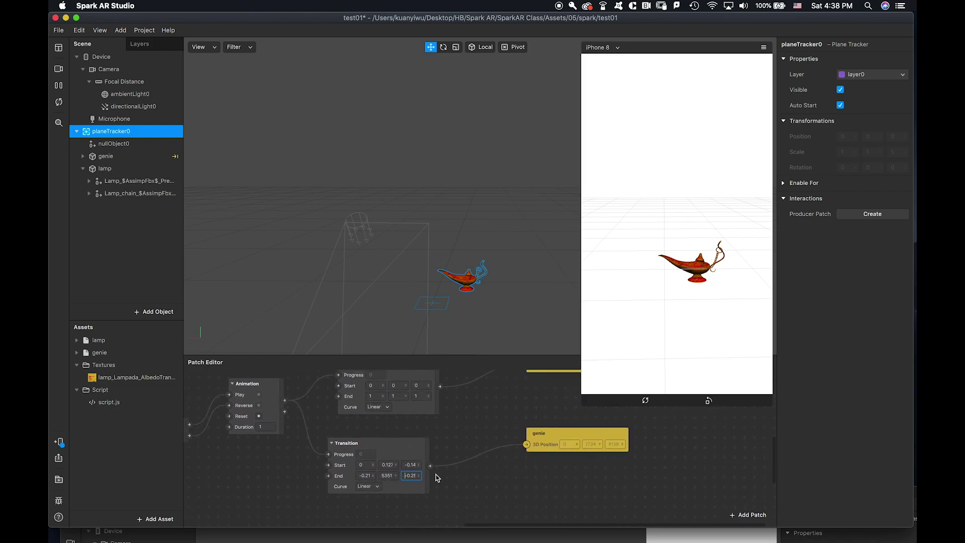
{"action": "scroll", "coordinate": [452, 453], "scroll_direction": "up", "scroll_amount": 3}
{"action": "left_click", "coordinate": [678, 285]}
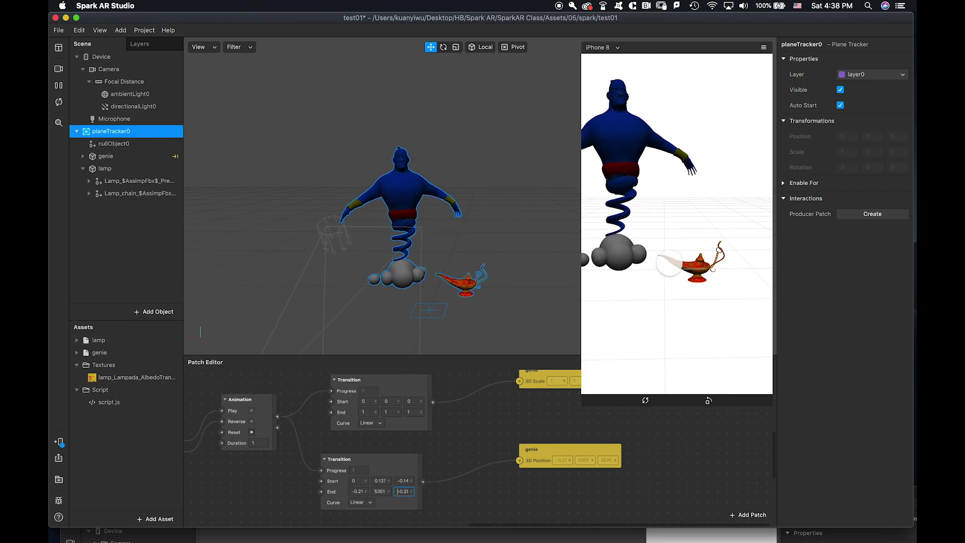
{"action": "left_click", "coordinate": [671, 264]}
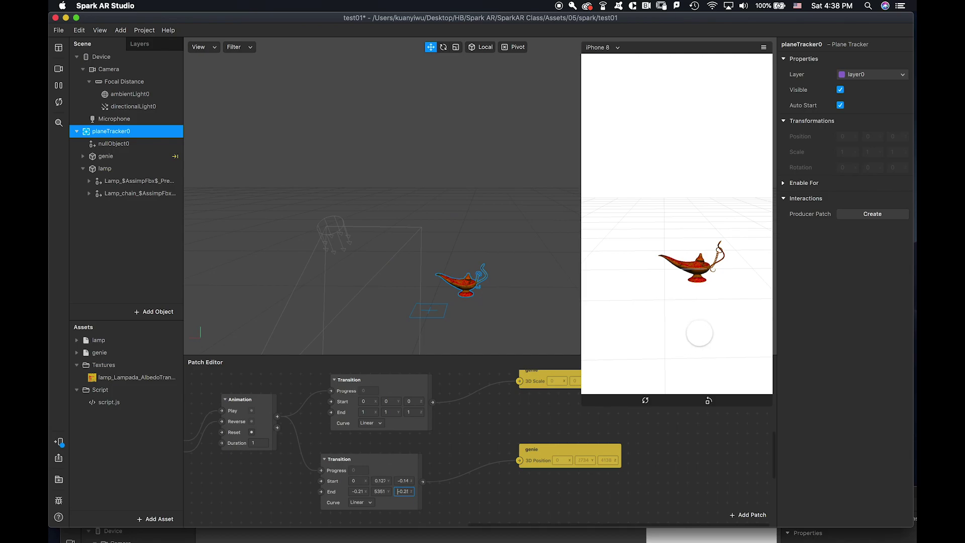
{"action": "left_click", "coordinate": [705, 291]}
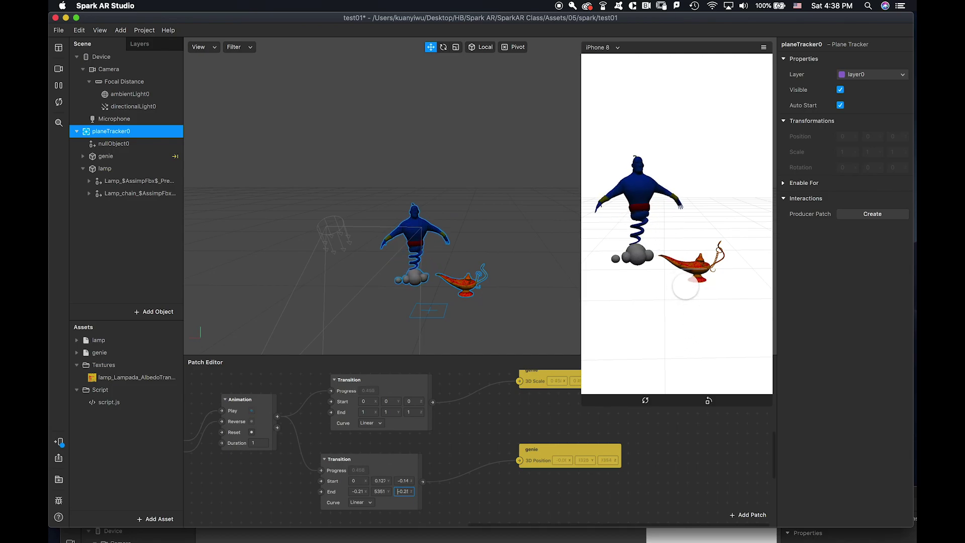
{"action": "left_click", "coordinate": [708, 281]}
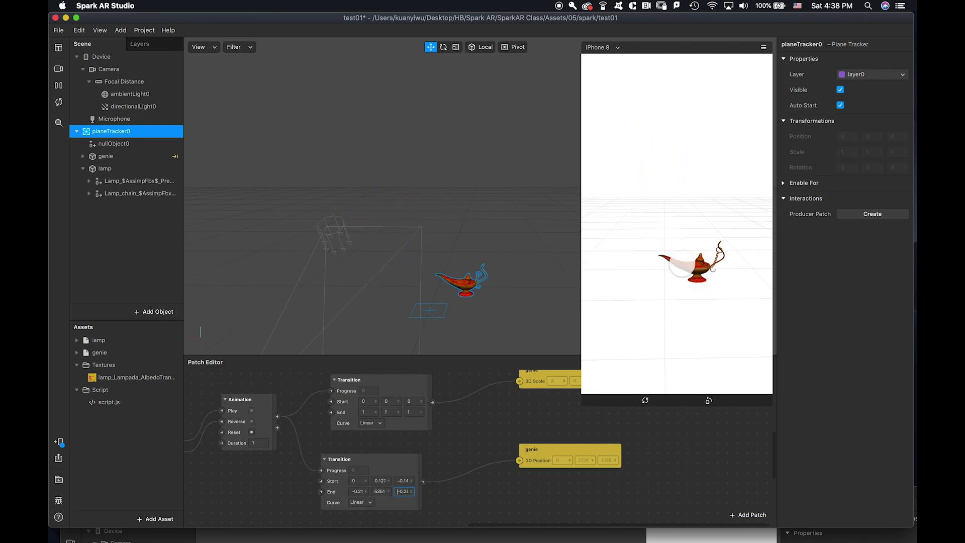
{"action": "left_click", "coordinate": [680, 262]}
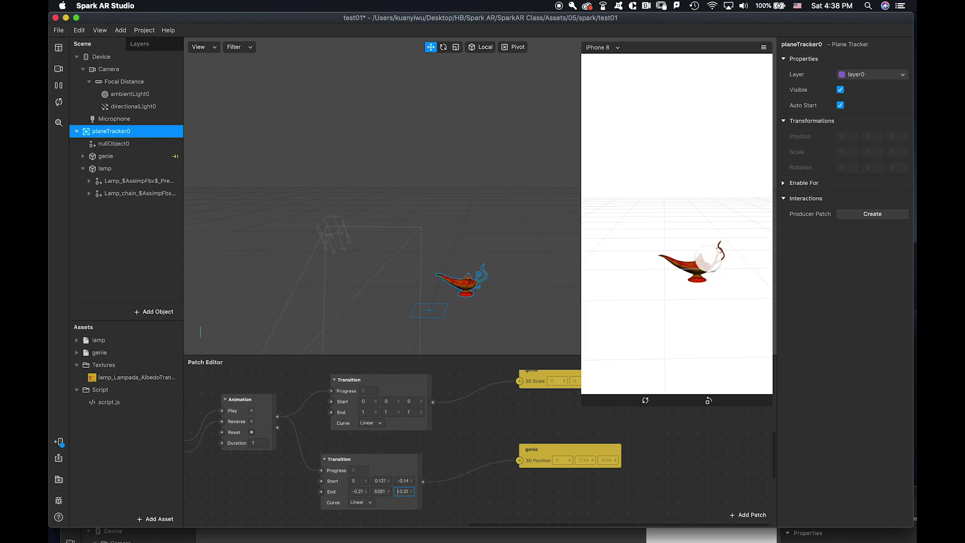
{"action": "left_click", "coordinate": [706, 261]}
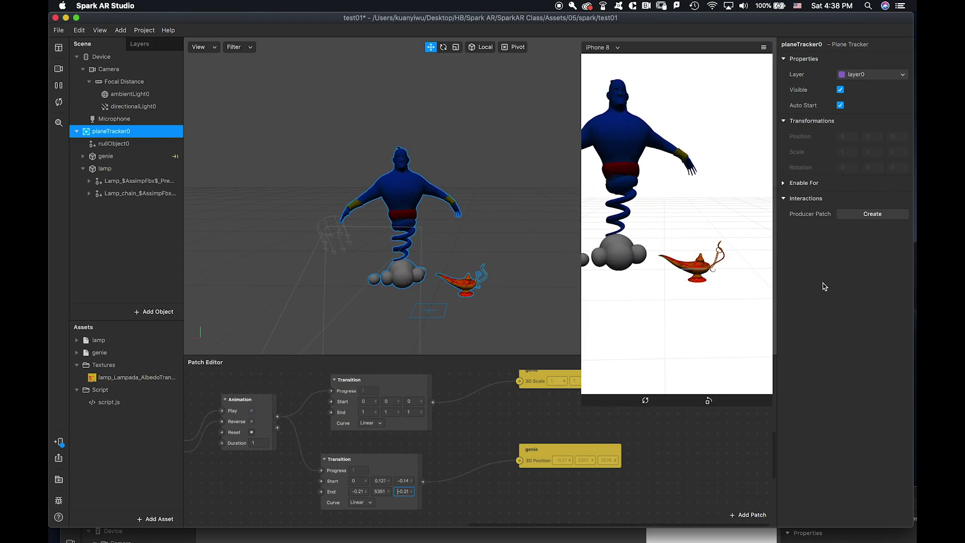
{"action": "left_click", "coordinate": [668, 266]}
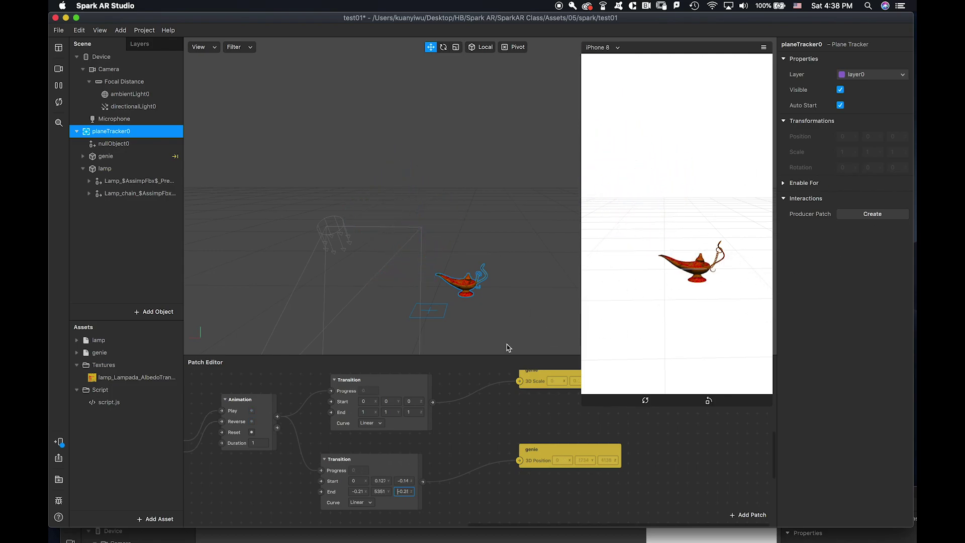
Send the test01 effect to the connected iPhone and trigger the genie animation in the simulator
{"action": "scroll", "coordinate": [450, 380], "scroll_direction": "up", "scroll_amount": 2}
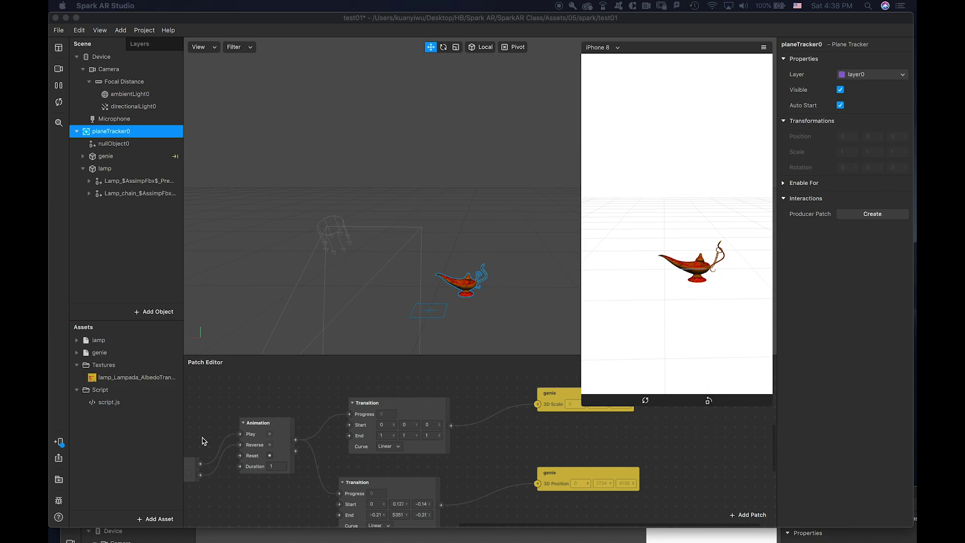
{"action": "left_click", "coordinate": [60, 442]}
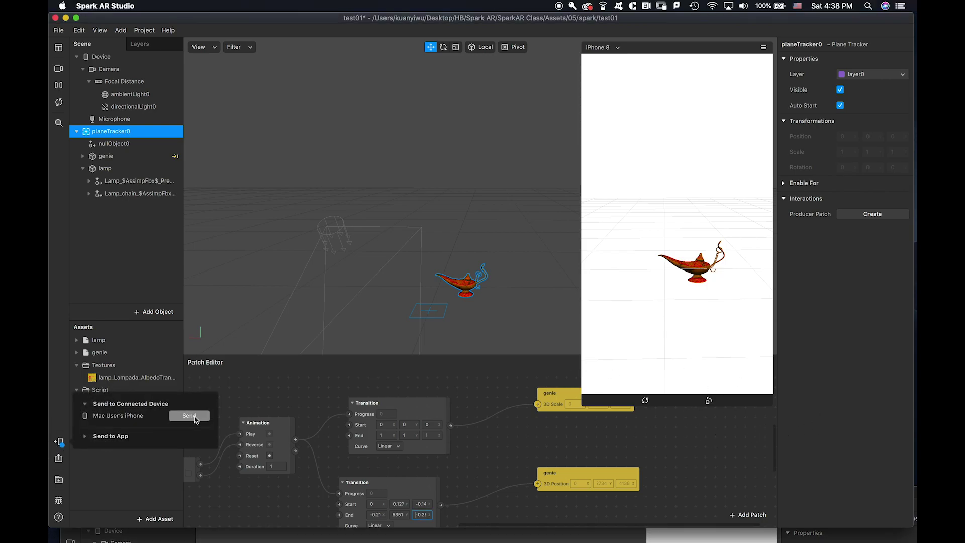
{"action": "left_click", "coordinate": [190, 416]}
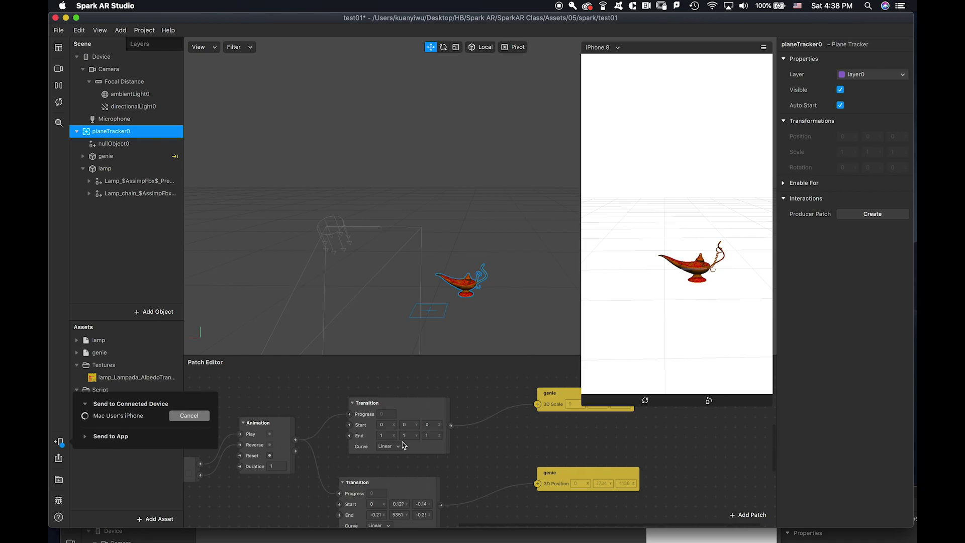
{"action": "left_click", "coordinate": [570, 306]}
{"action": "left_click", "coordinate": [365, 398]}
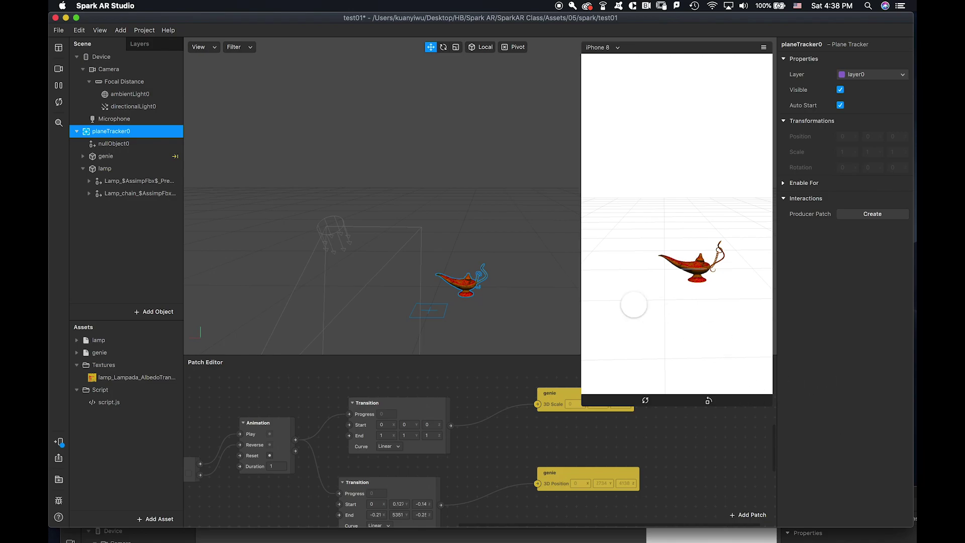
{"action": "left_click", "coordinate": [665, 311]}
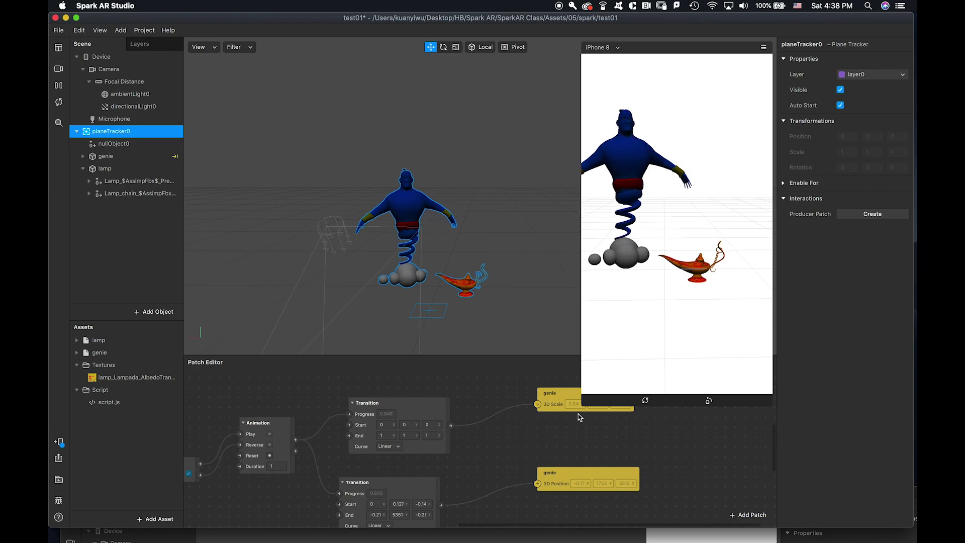